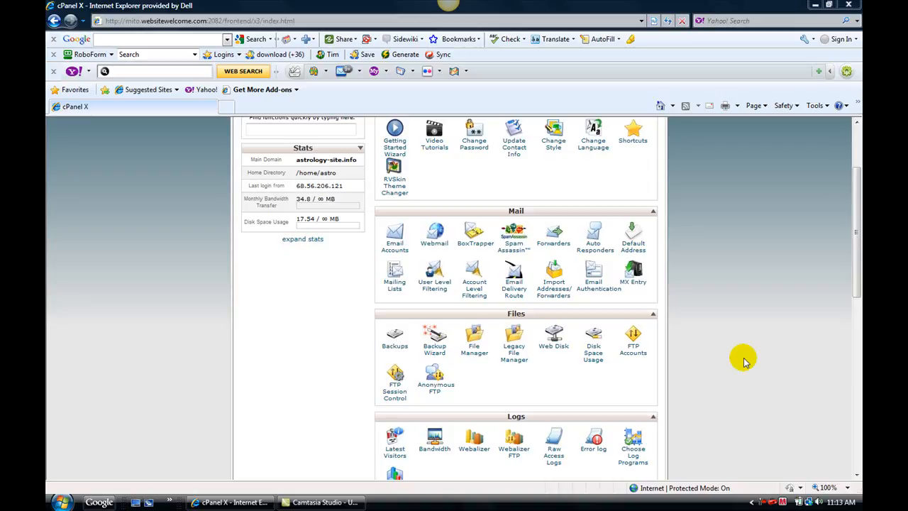
Launch Fantastico Deluxe from Software / Services and open its WordPress new-installation form for astrology-site.info
left_click_drag(855, 287, 856, 231)
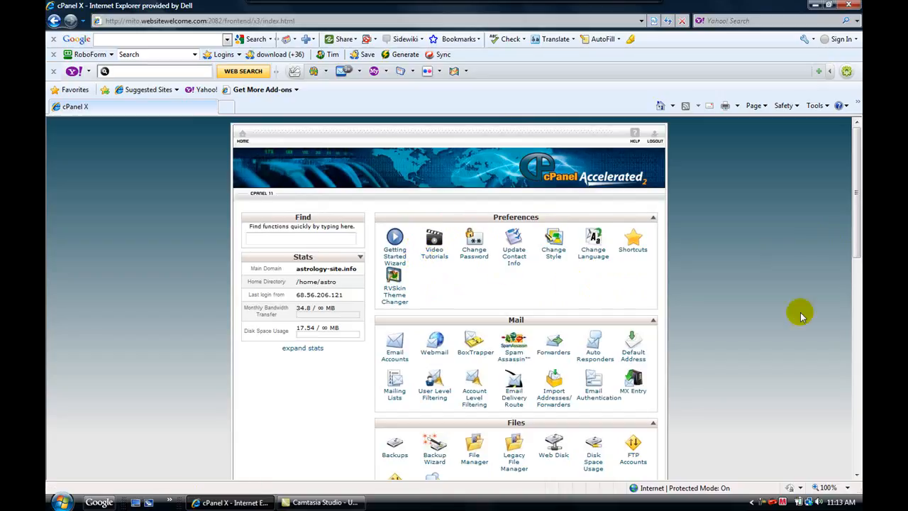
scroll(786, 308, "down", 1)
scroll(786, 309, "down", 3)
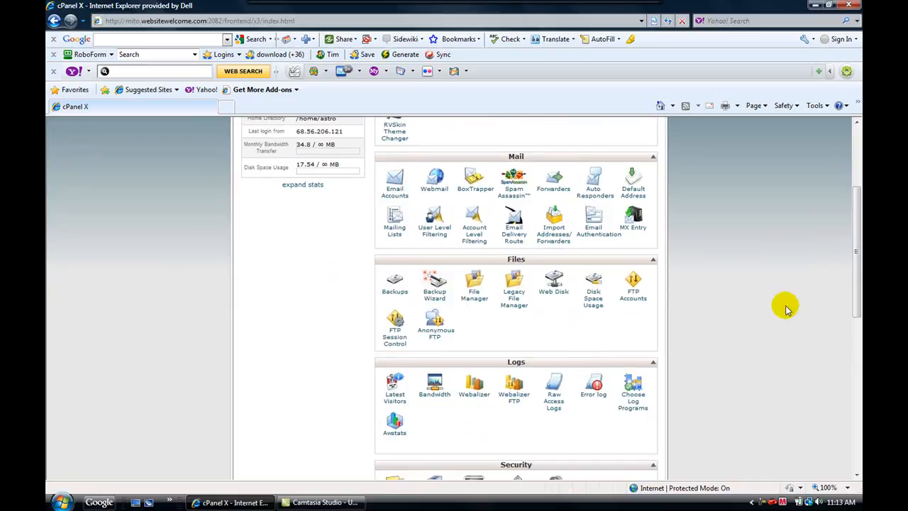
scroll(787, 308, "down", 1)
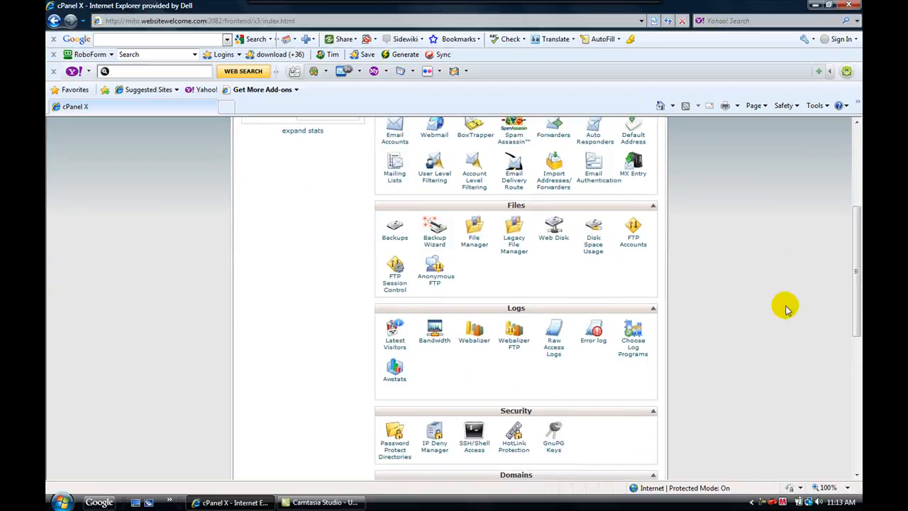
scroll(786, 308, "down", 1)
scroll(786, 309, "down", 4)
scroll(786, 309, "down", 1)
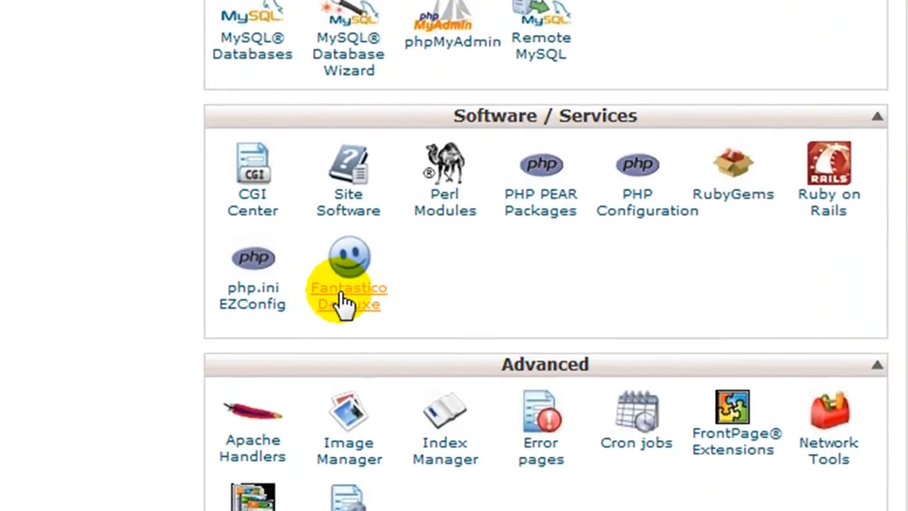
left_click(345, 302)
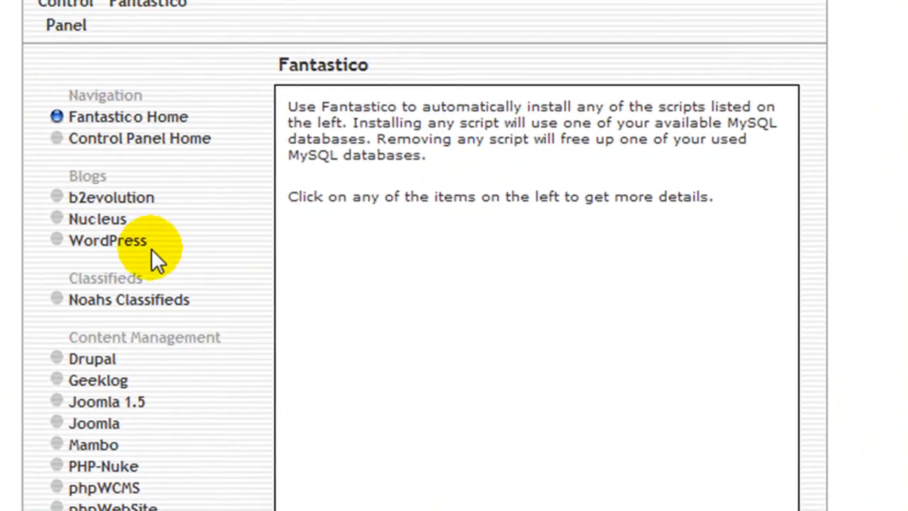
left_click(108, 245)
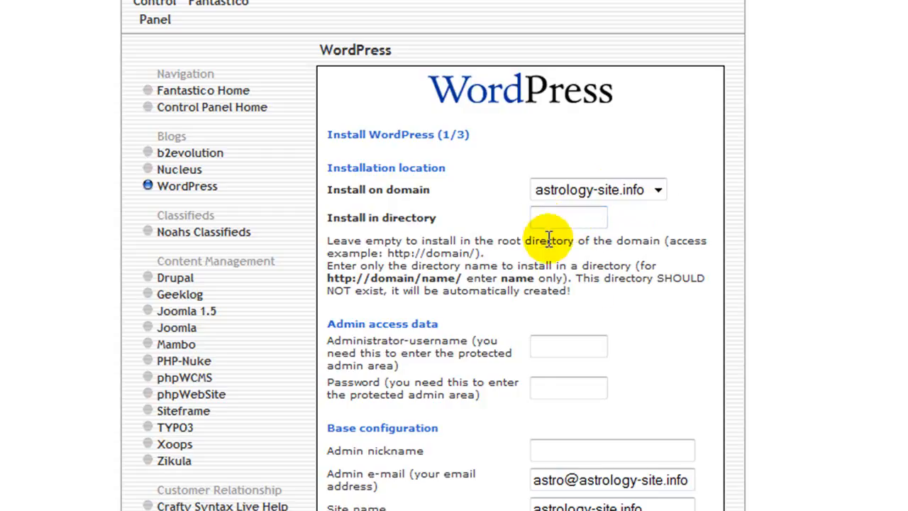
Enter admin as the administrator username and fill in the admin password
left_click(553, 348)
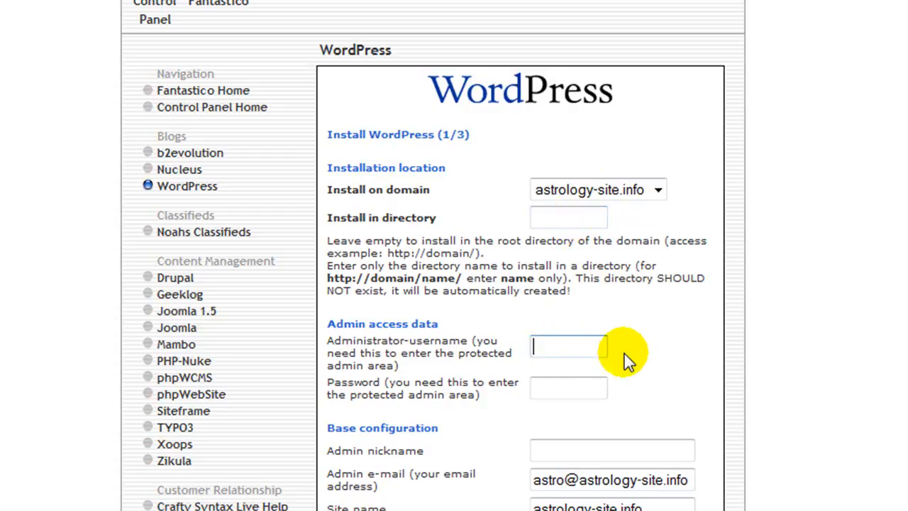
type("admin")
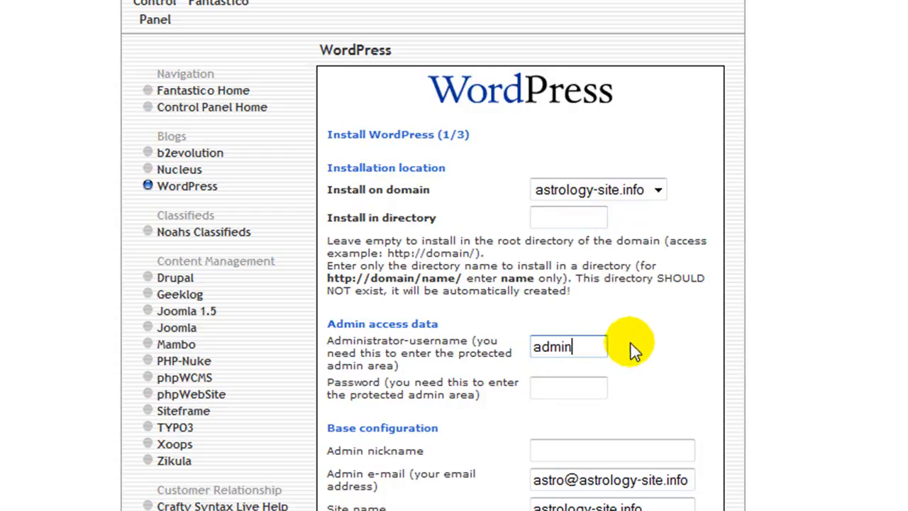
left_click(575, 383)
type("admi")
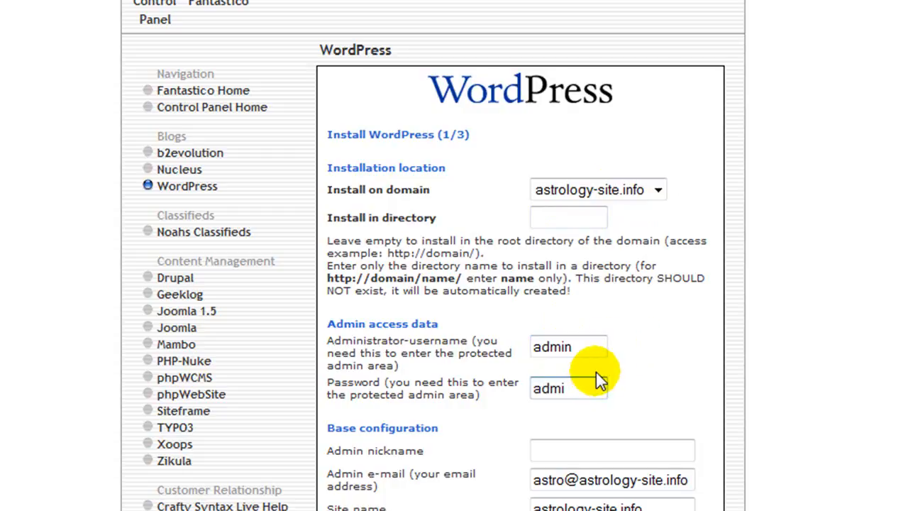
type("n")
Move past the admin nickname field and submit the WordPress installation settings
scroll(761, 374, "down", 3)
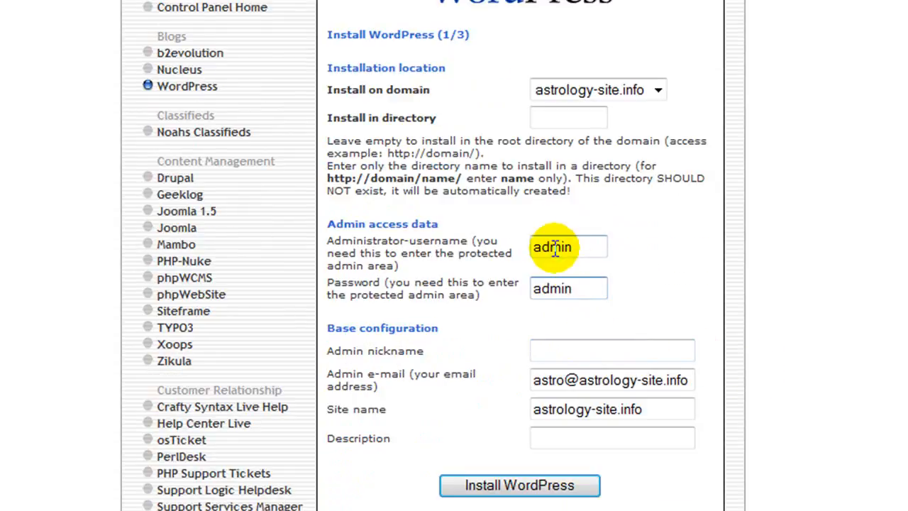
left_click(574, 349)
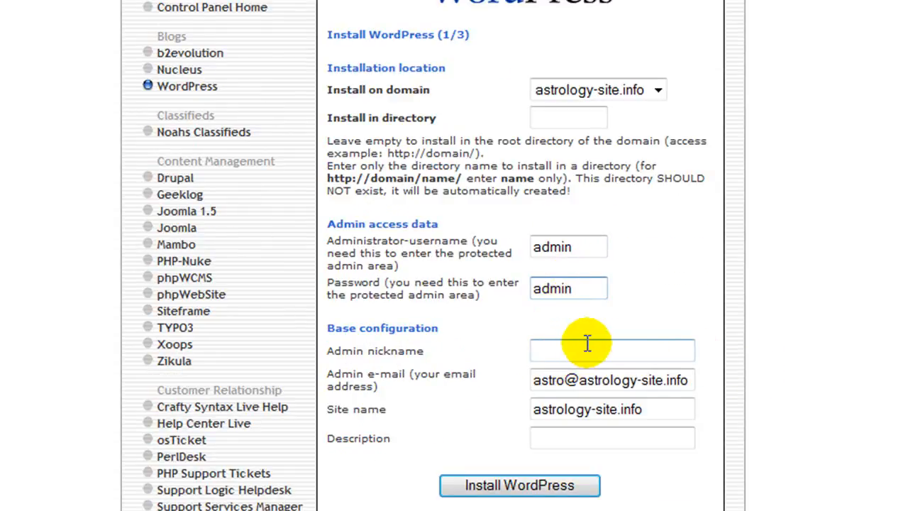
scroll(583, 354, "down", 3)
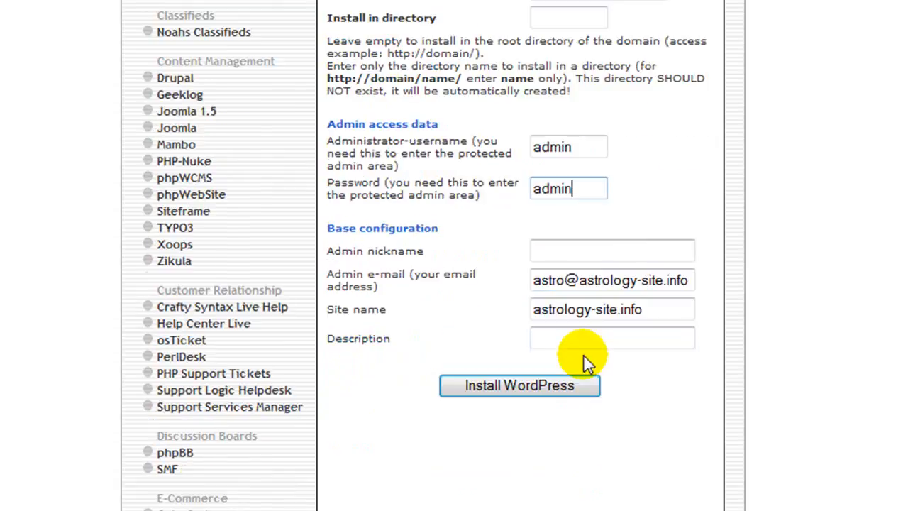
scroll(510, 386, "down", 3)
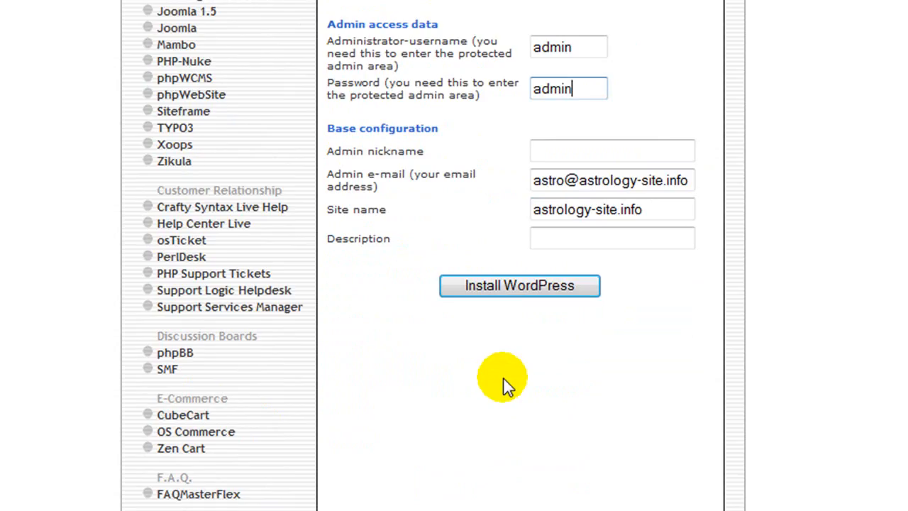
left_click(517, 288)
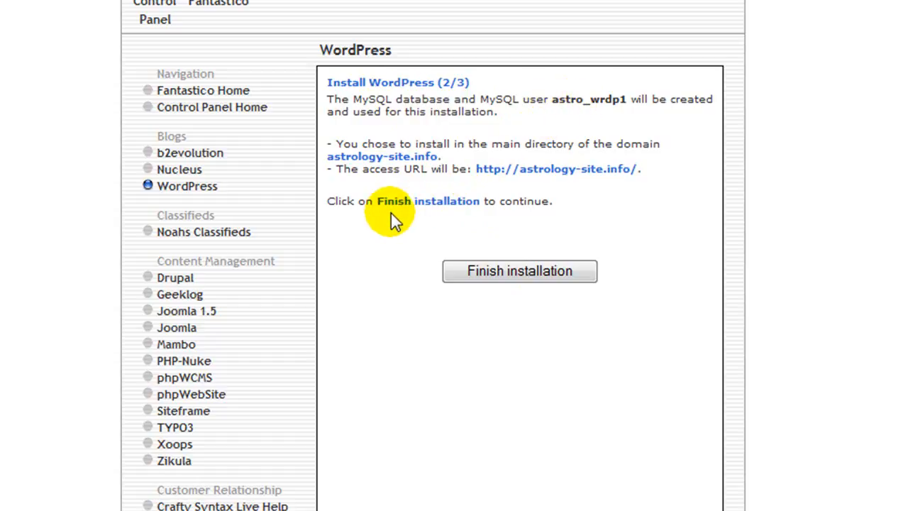
left_click(505, 278)
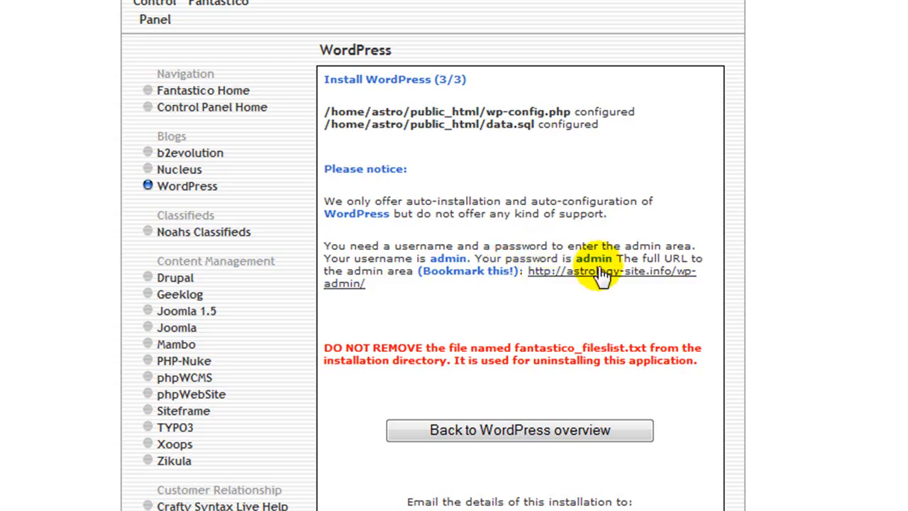
scroll(660, 279, "down", 3)
scroll(660, 277, "down", 3)
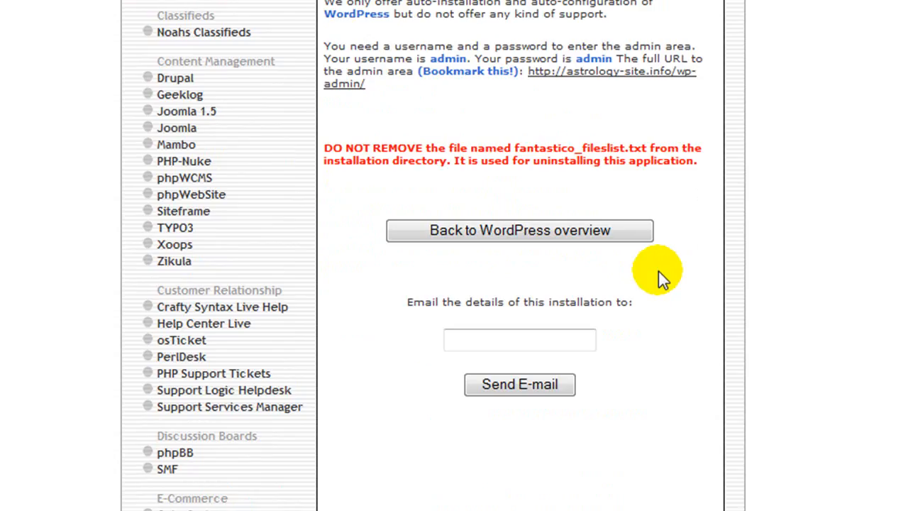
scroll(658, 271, "up", 3)
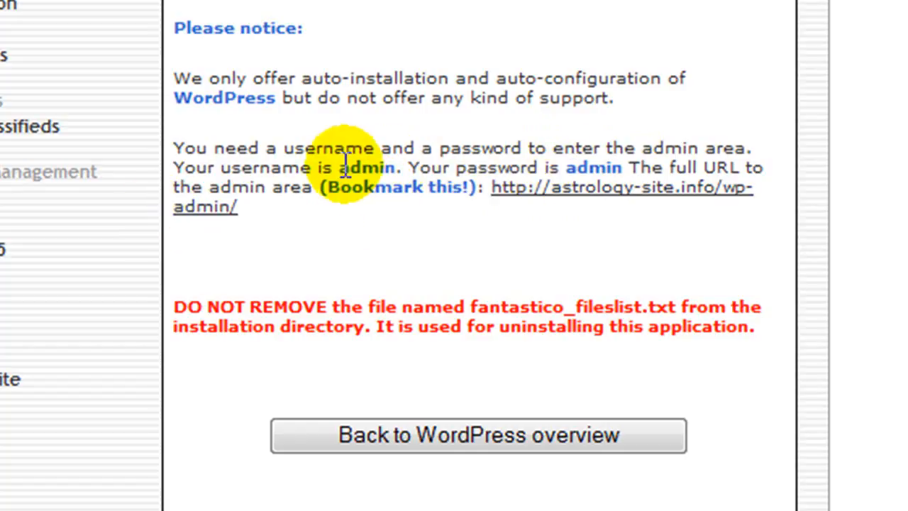
Log in at the wp-admin URL as admin with the account password, declining RoboForm's save prompt
left_click(627, 202)
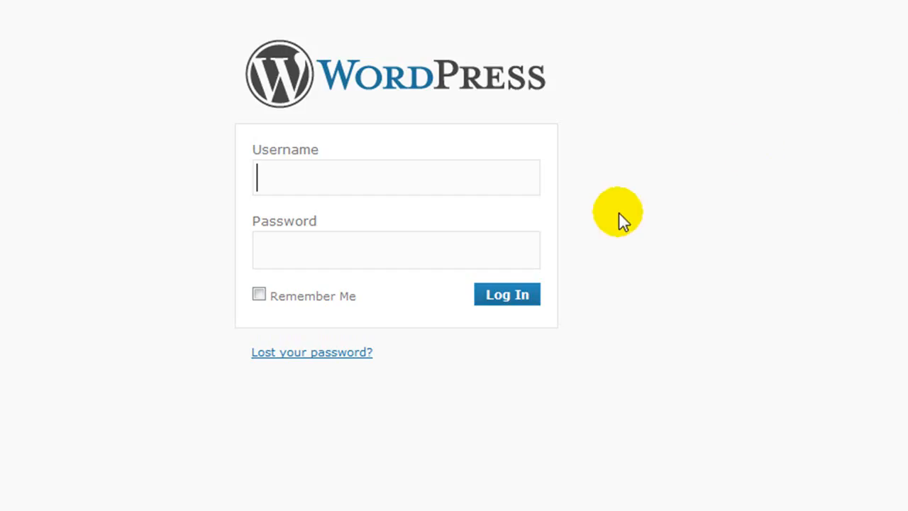
type("admi")
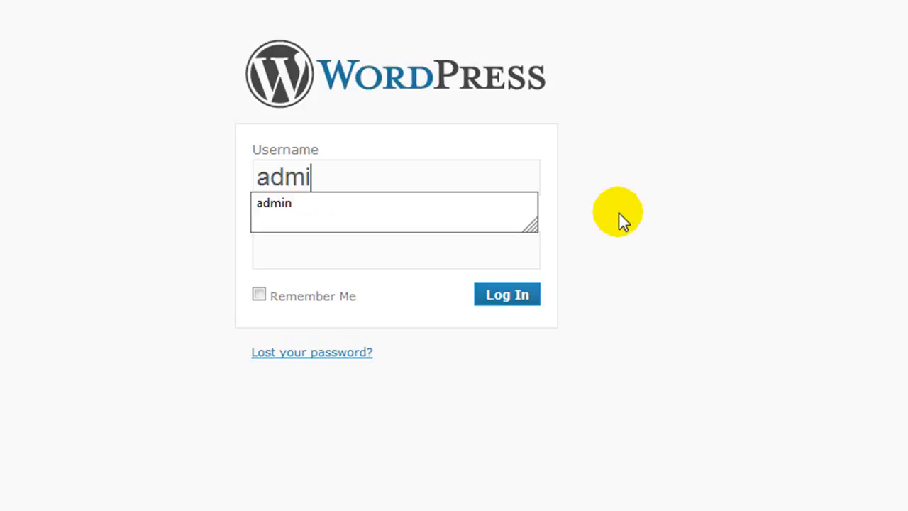
type("n")
key("Tab")
type("passw")
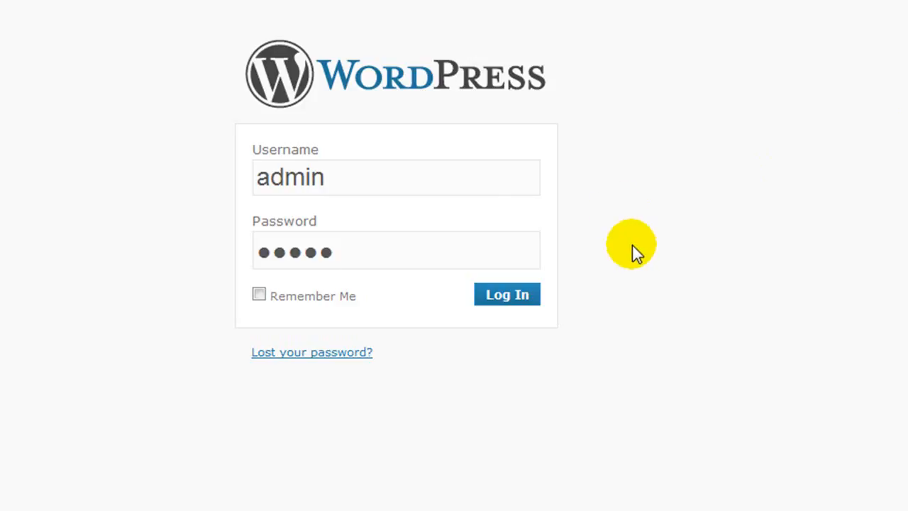
left_click(506, 300)
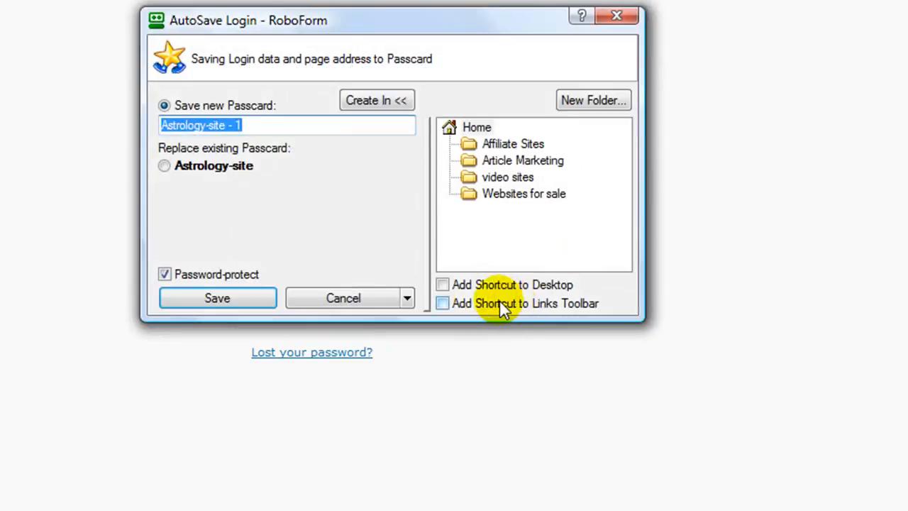
left_click(383, 298)
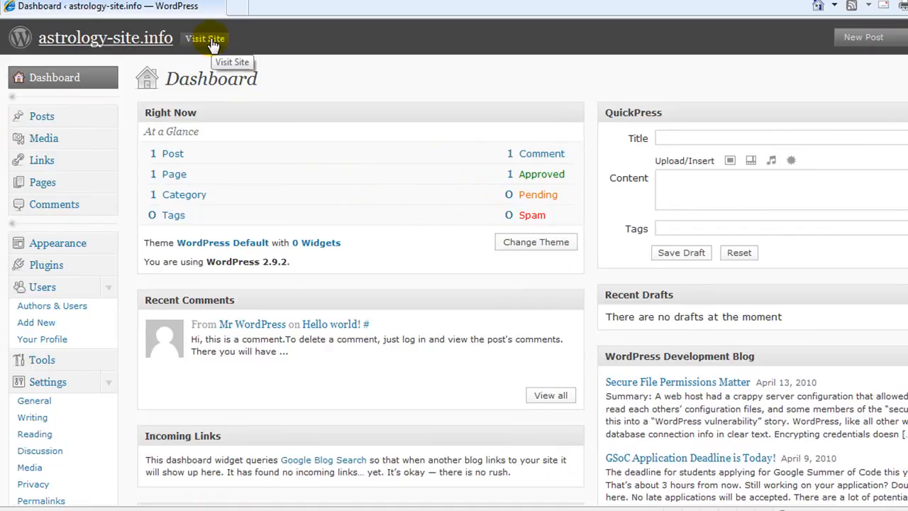
left_click(205, 39)
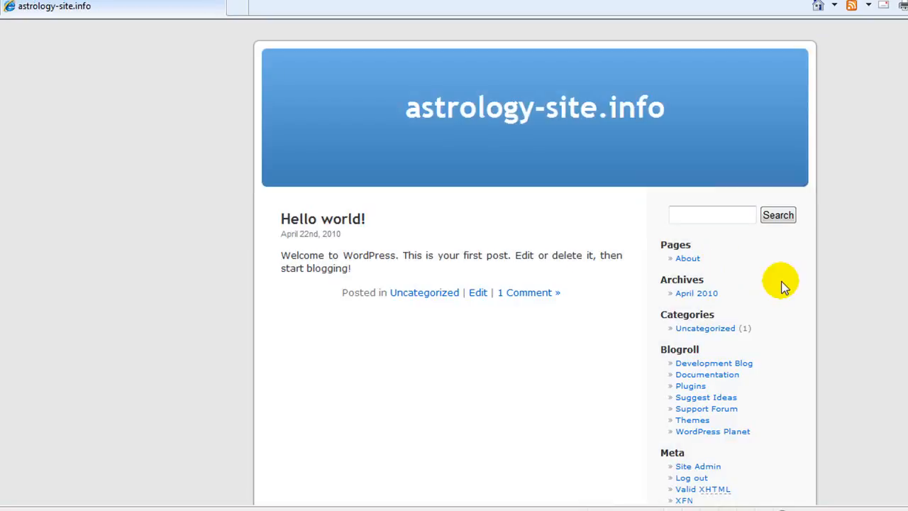
scroll(624, 246, "down", 2)
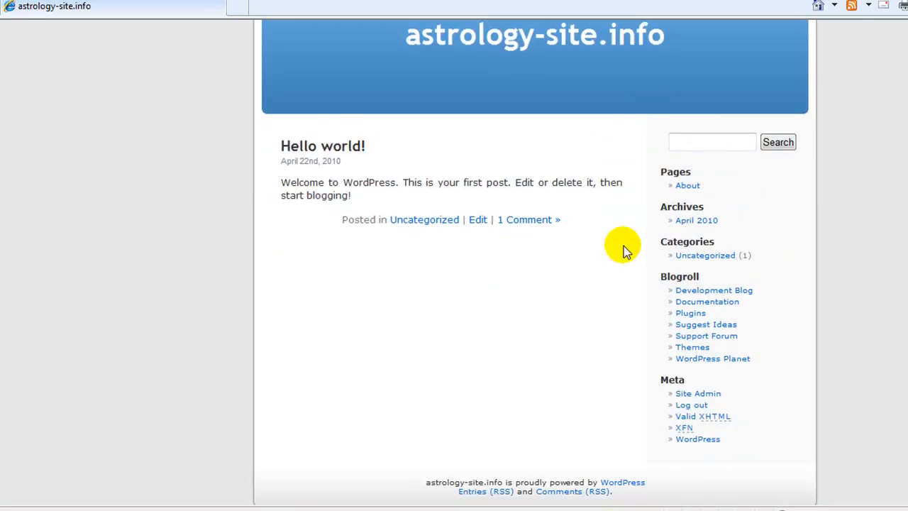
scroll(624, 247, "up", 2)
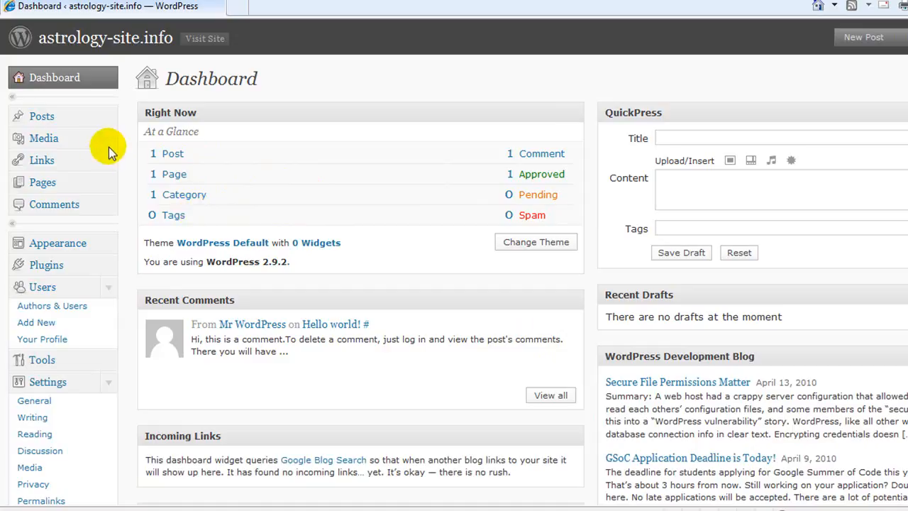
Go through Posts > Edit to the Hello world! post, then show the Comments list
left_click(109, 117)
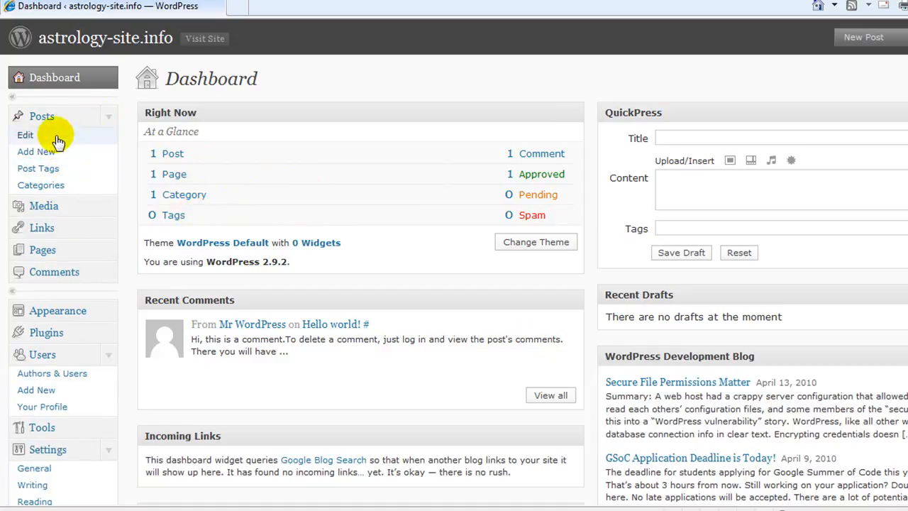
left_click(60, 120)
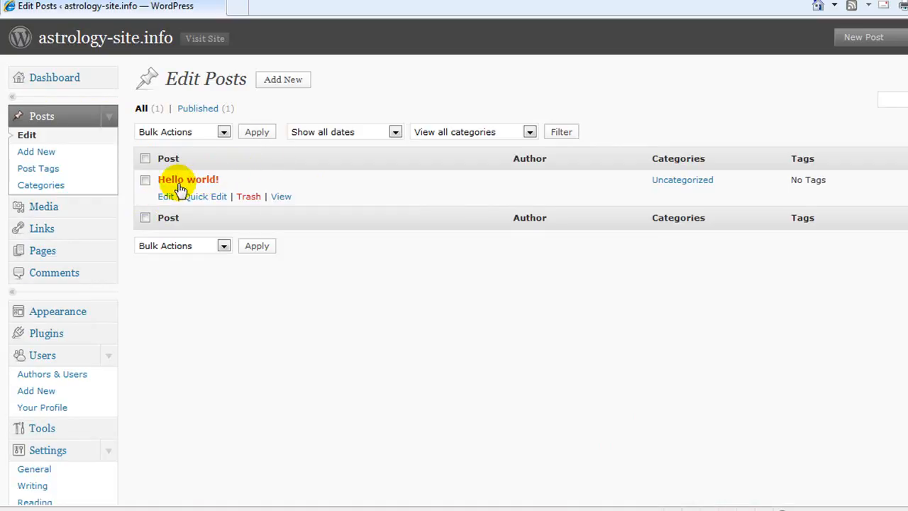
left_click(187, 179)
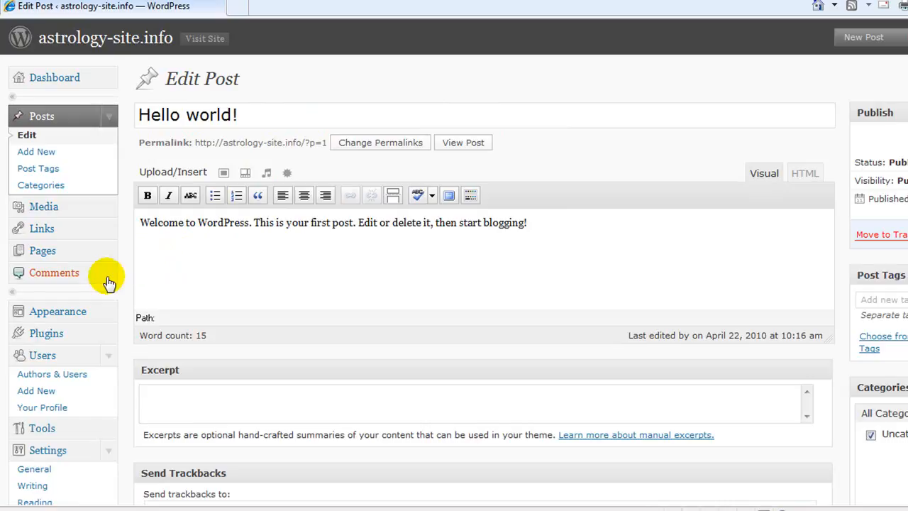
left_click(92, 278)
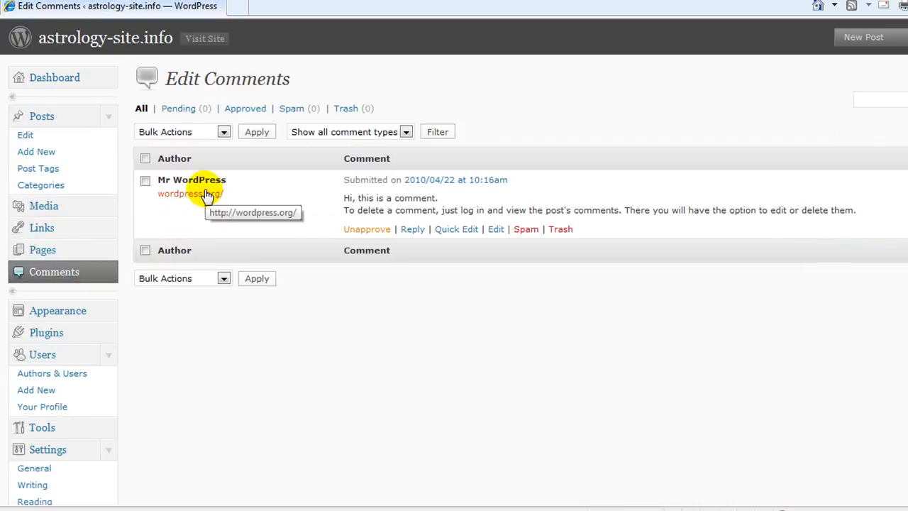
left_click(560, 230)
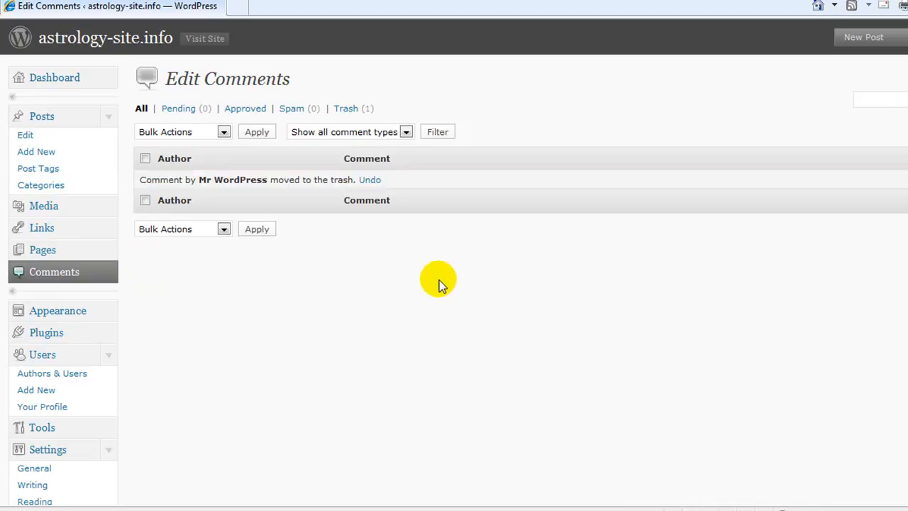
scroll(471, 278, "down", 2)
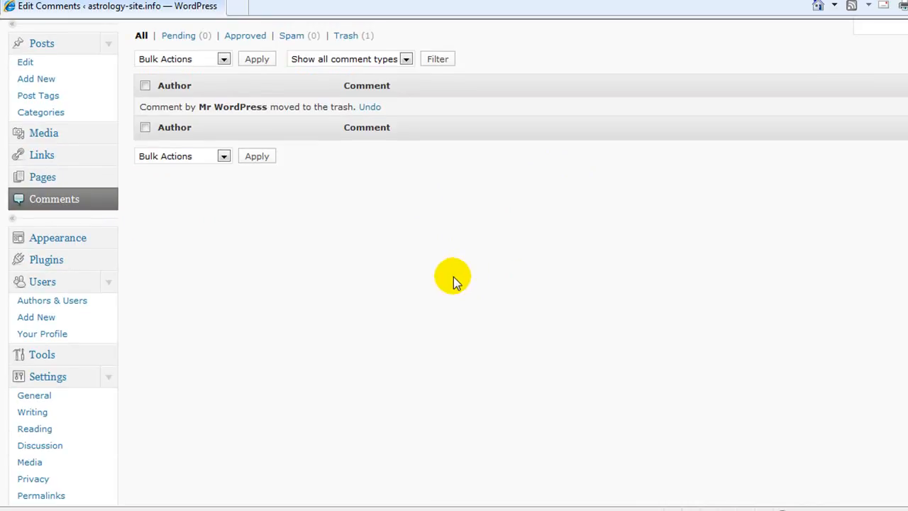
scroll(454, 279, "down", 2)
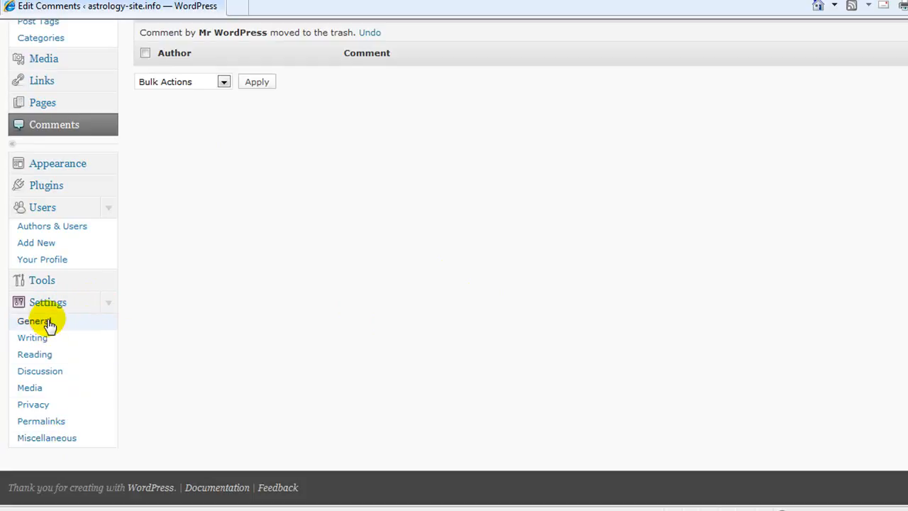
scroll(270, 351, "up", 4)
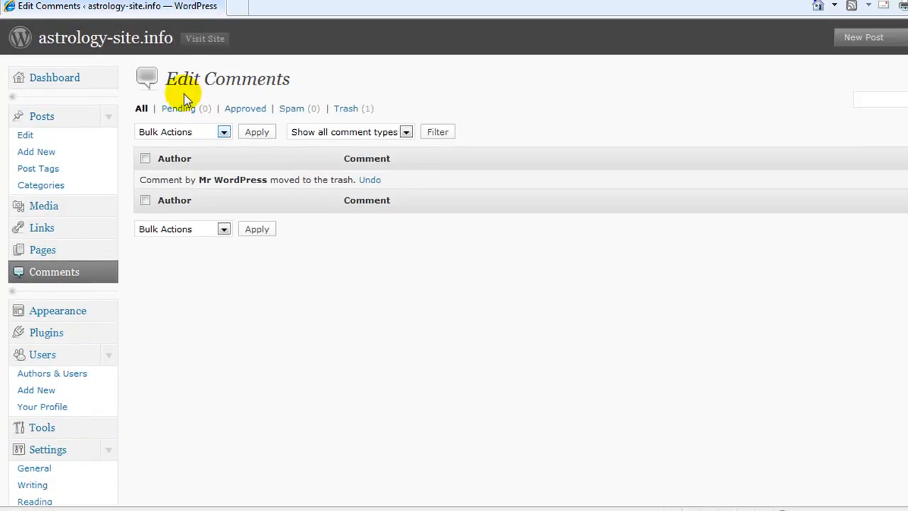
From the public front page, use the post's Edit link to open Hello world! in the Edit Post screen
left_click(208, 41)
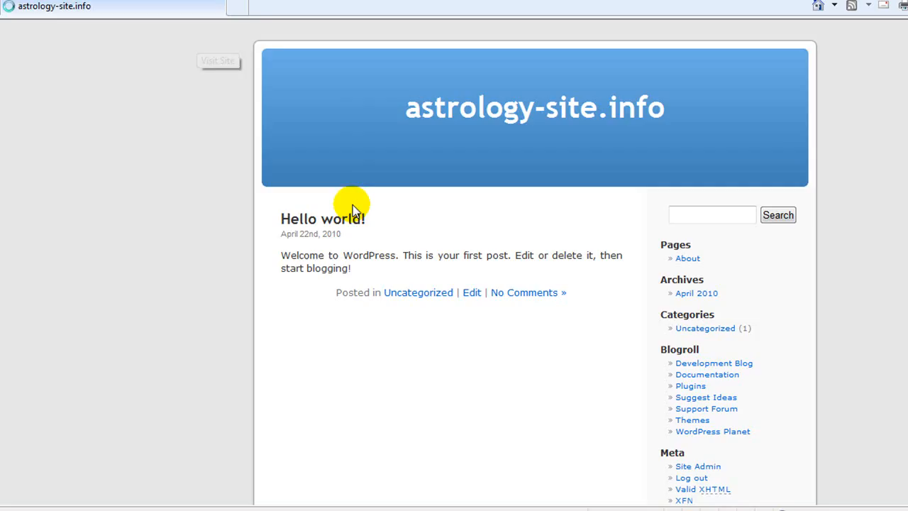
left_click(472, 297)
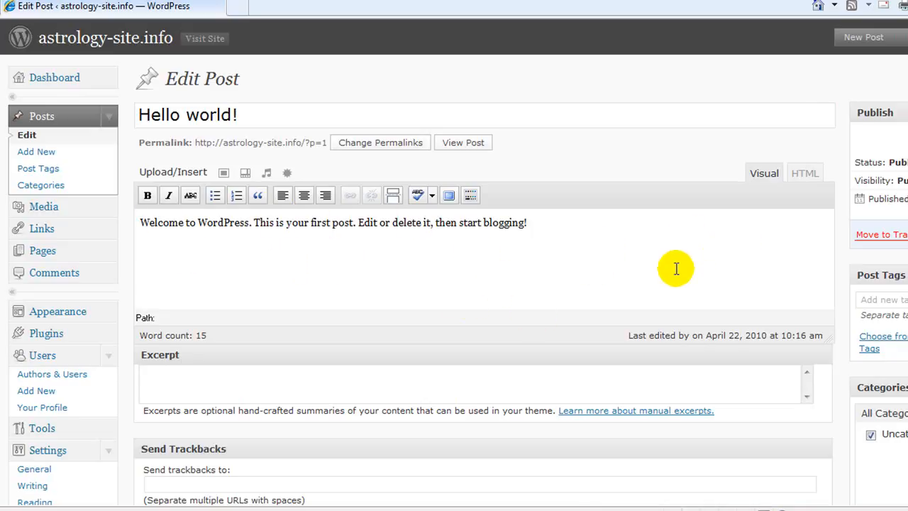
scroll(676, 268, "down", 2)
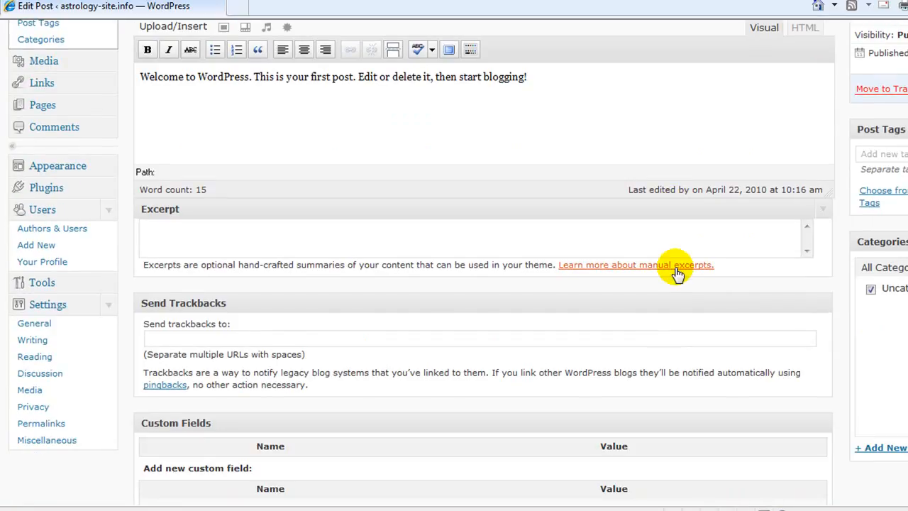
left_click(33, 325)
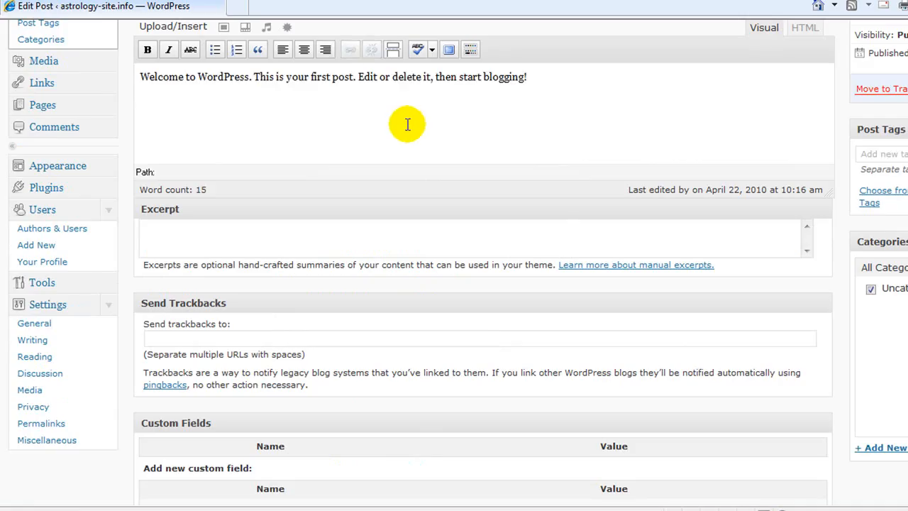
scroll(434, 143, "up", 3)
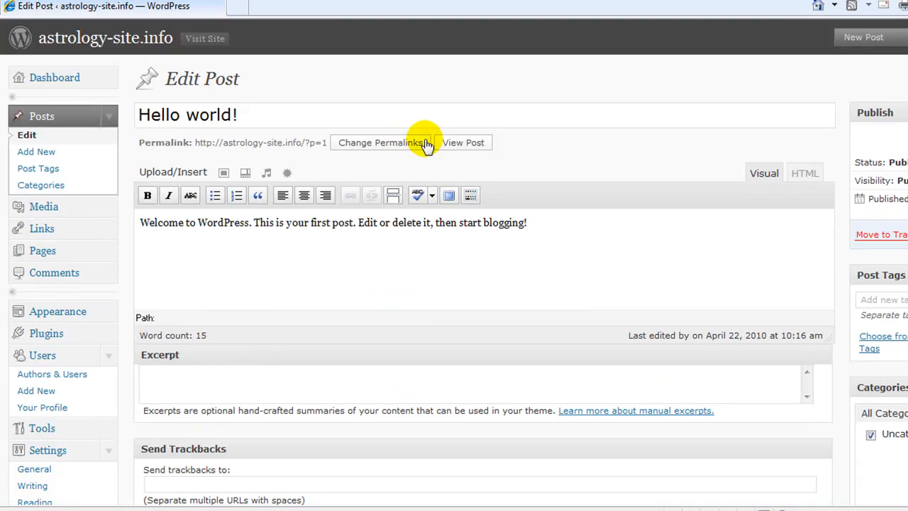
left_click(205, 39)
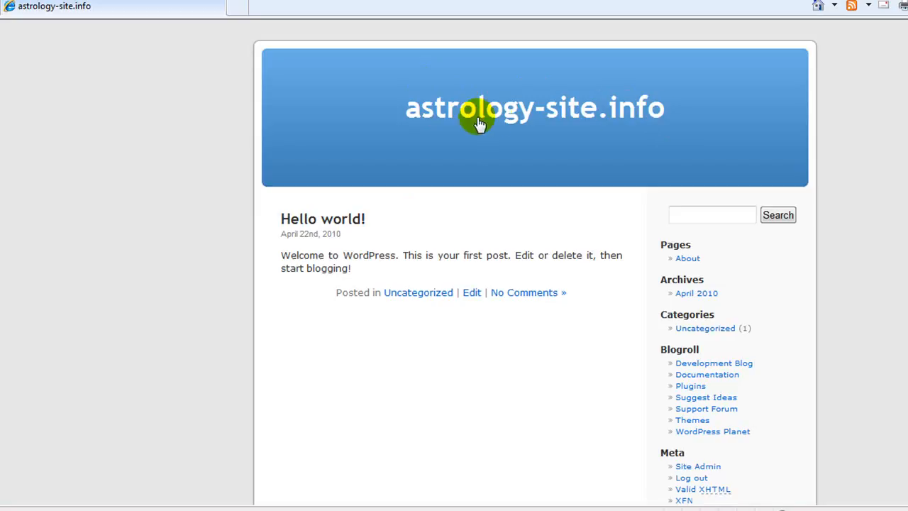
left_click(470, 295)
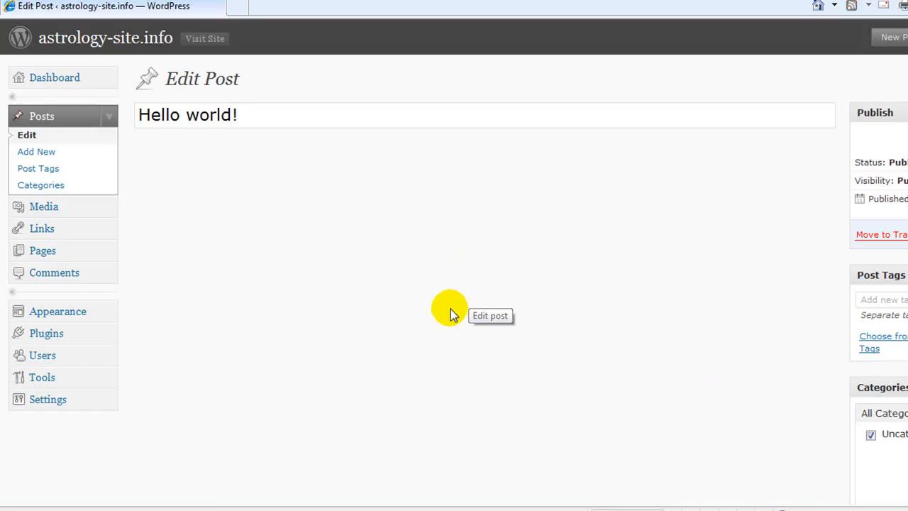
scroll(57, 327, "down", 3)
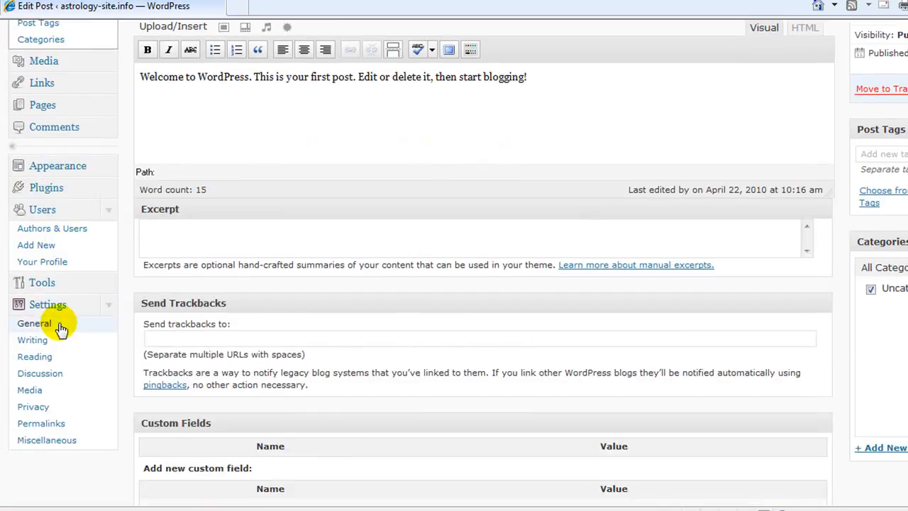
In General Settings, delete the Blog Title and start typing a new admin e-mail address over the old one
left_click(104, 328)
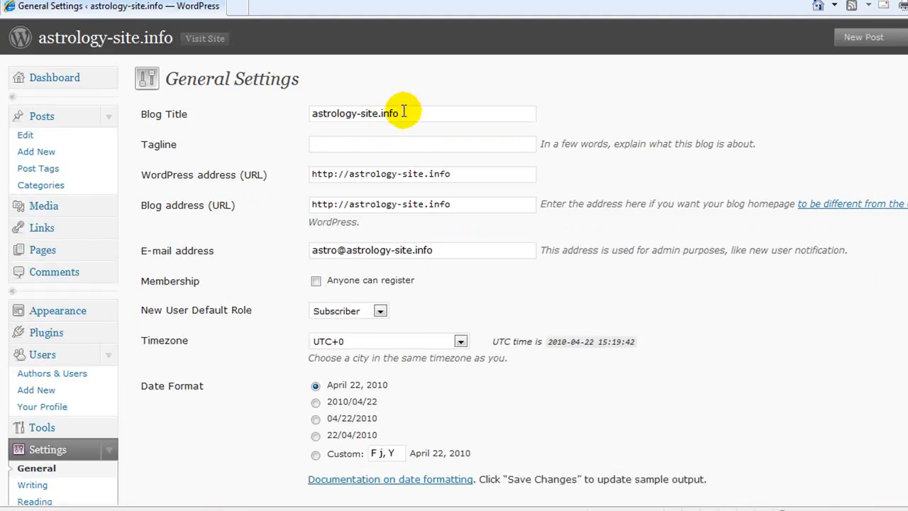
left_click_drag(394, 114, 272, 112)
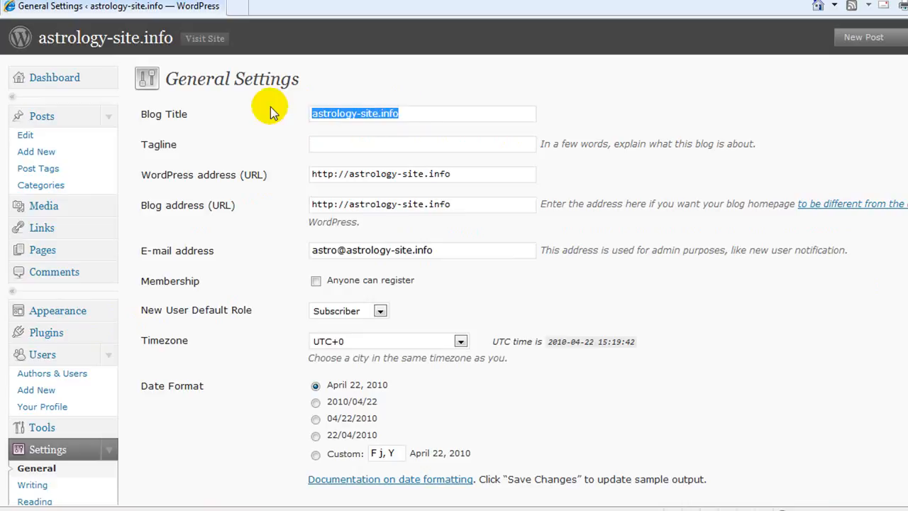
key("BackSpace")
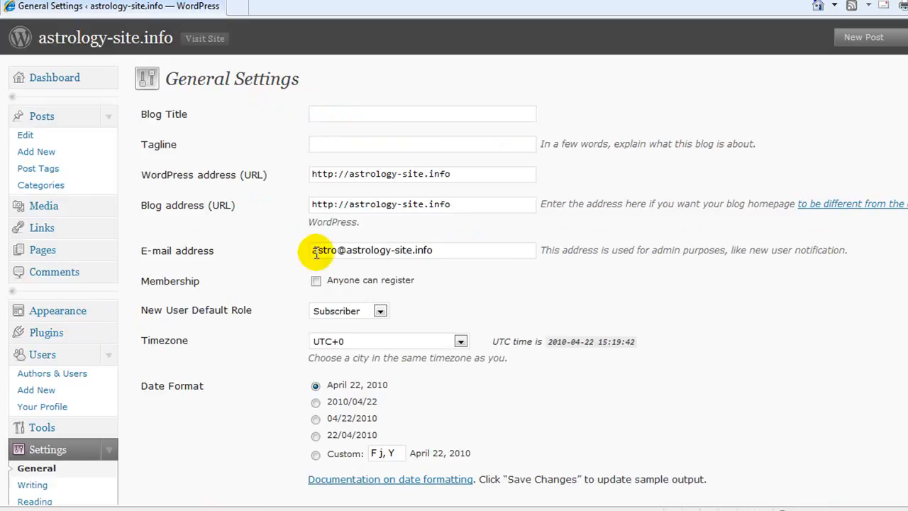
left_click_drag(436, 249, 261, 241)
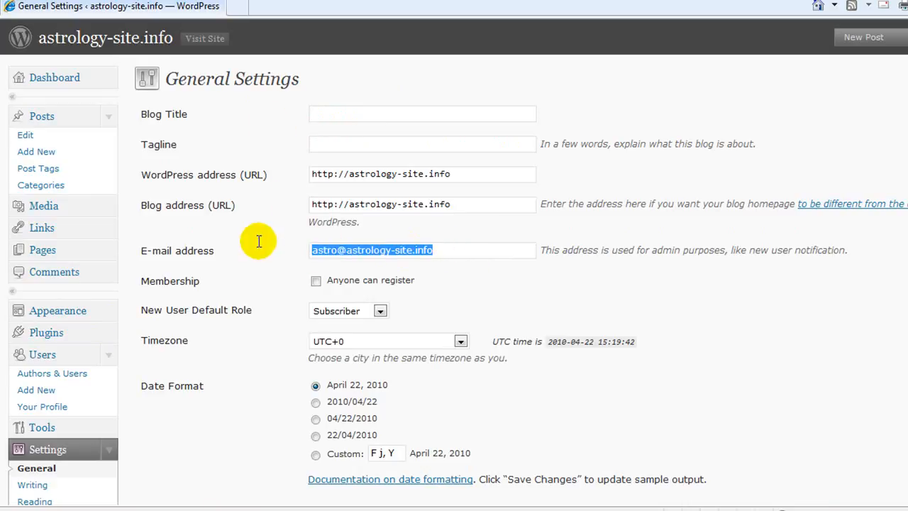
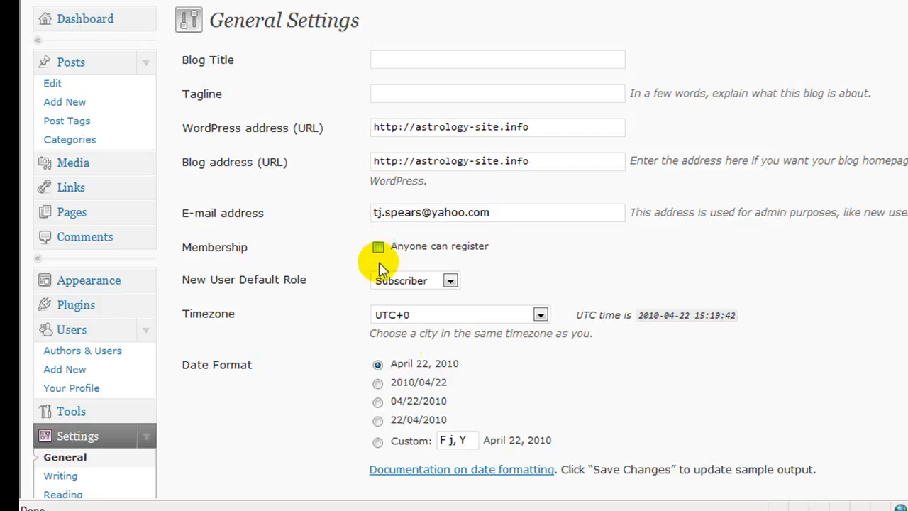
Choose Detroit as the timezone and save the general settings
left_click(541, 317)
left_click_drag(543, 284, 534, 57)
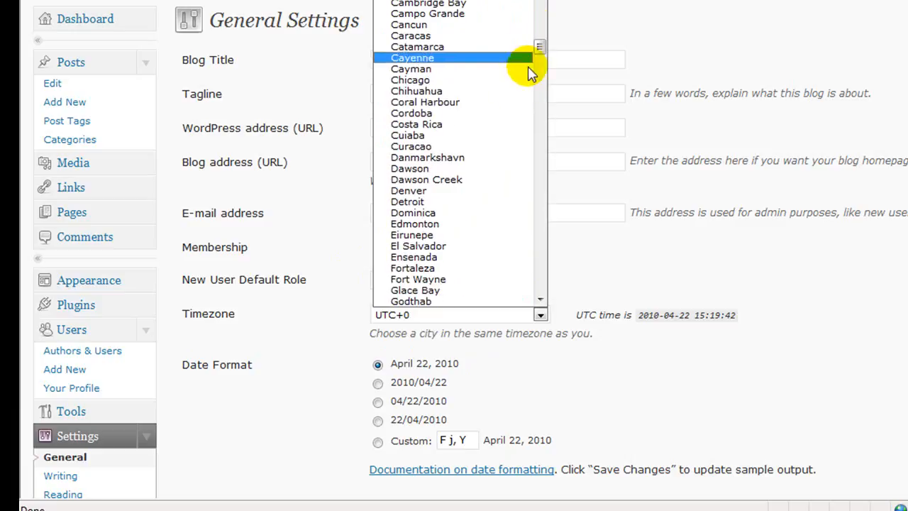
left_click(426, 202)
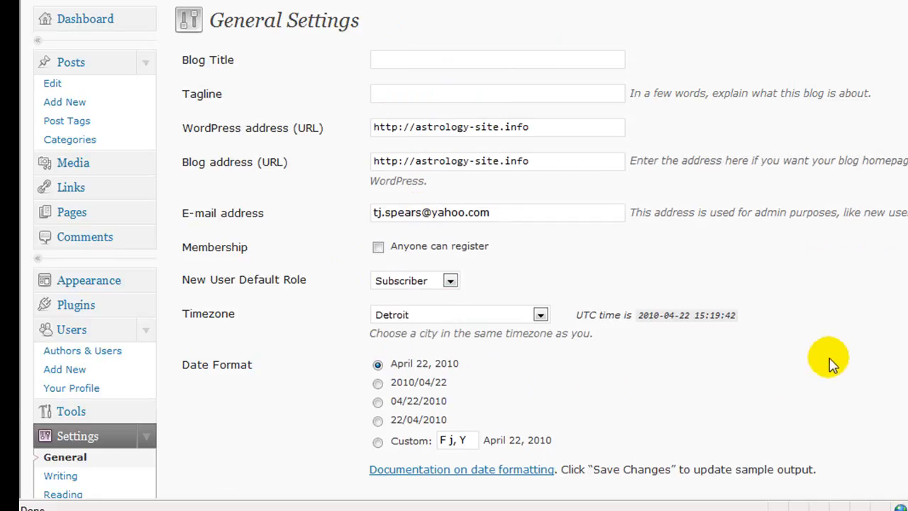
scroll(834, 362, "down", 3)
scroll(400, 227, "down", 1)
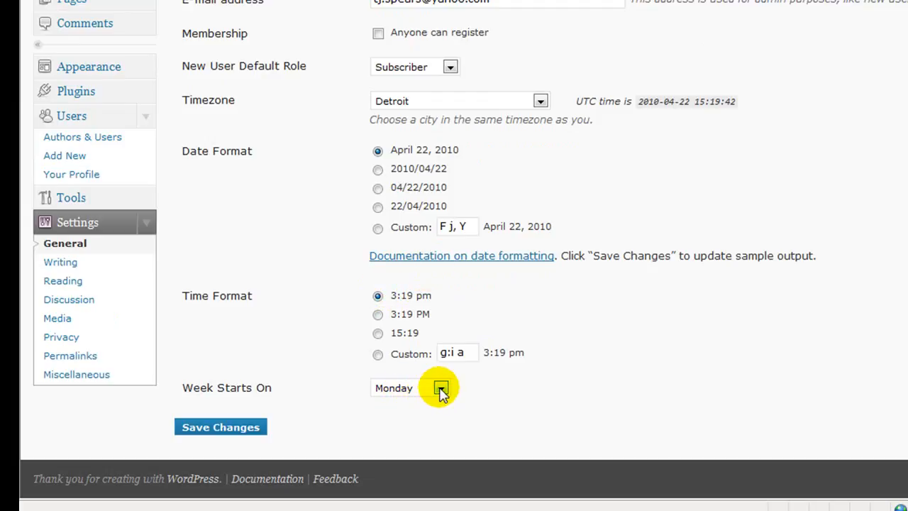
left_click(238, 430)
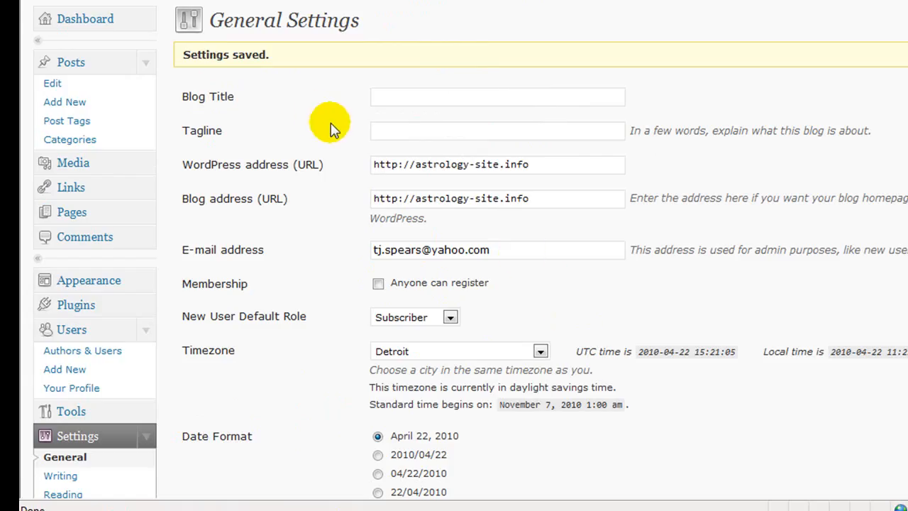
scroll(294, 101, "down", 5)
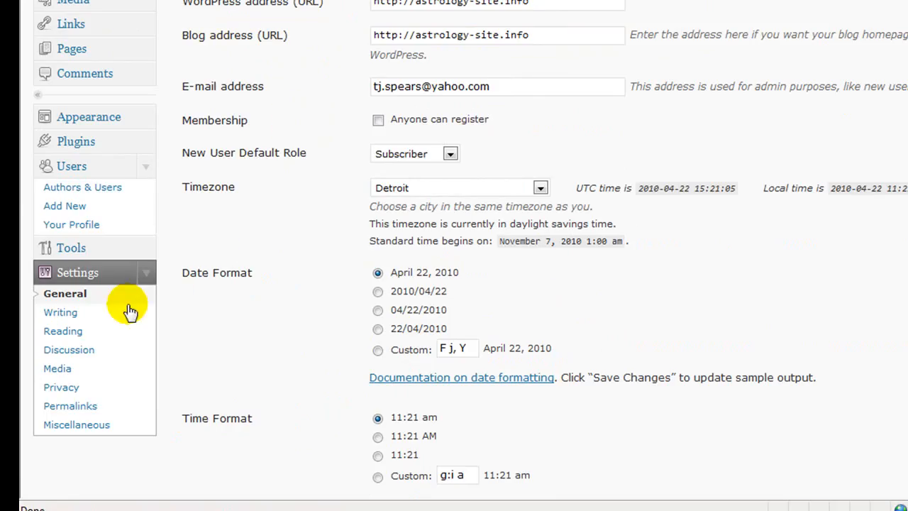
left_click(60, 313)
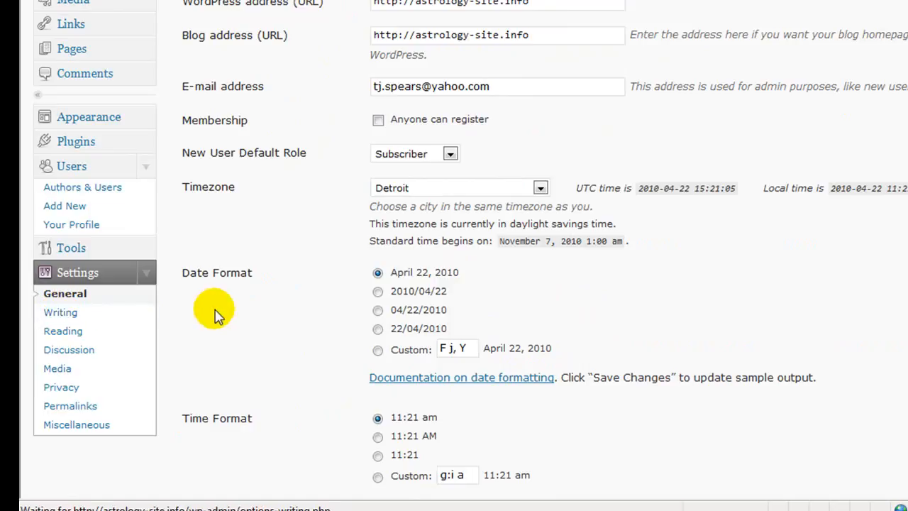
left_click_drag(400, 59, 327, 56)
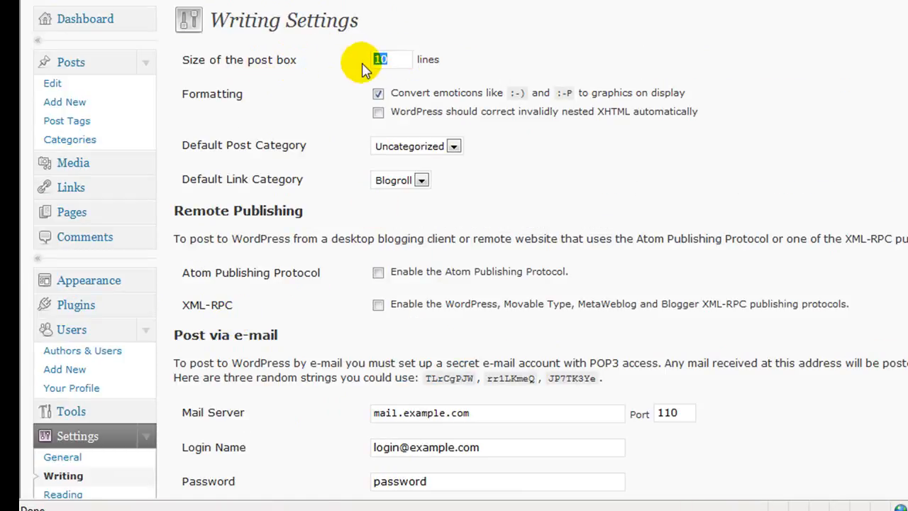
type("3")
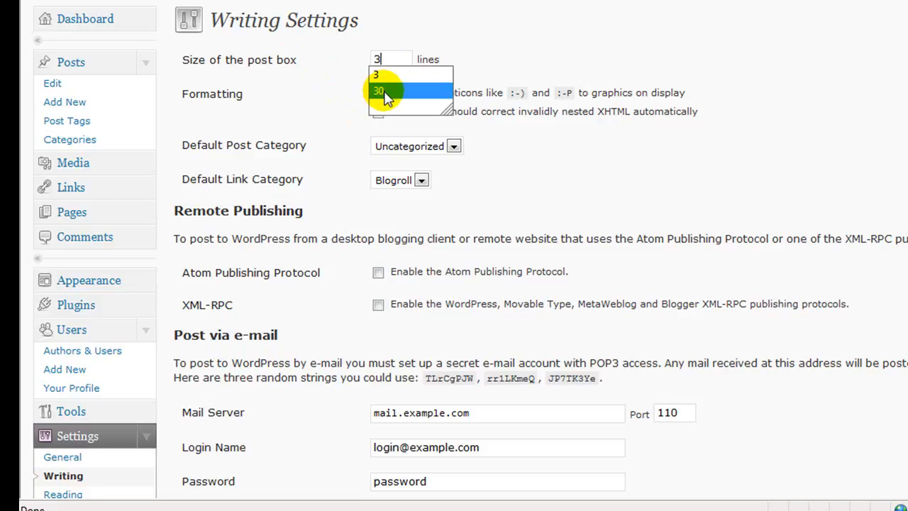
left_click(386, 92)
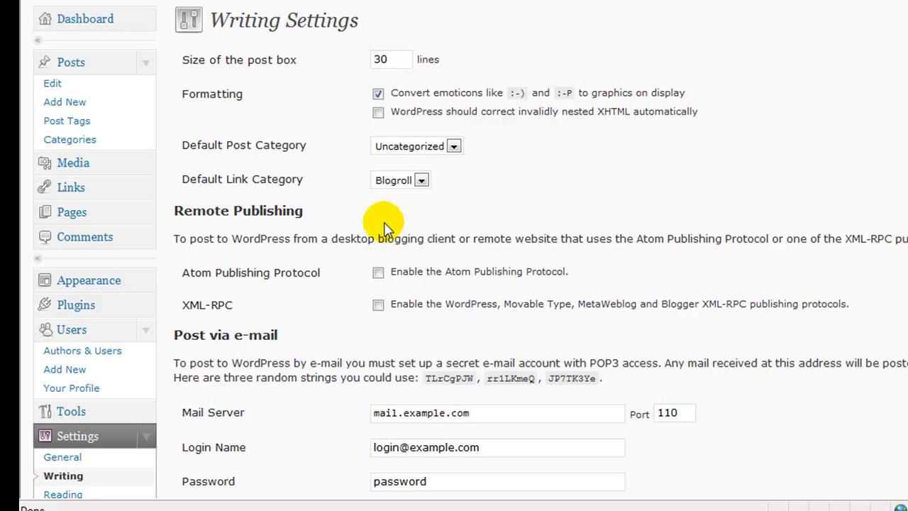
left_click(378, 274)
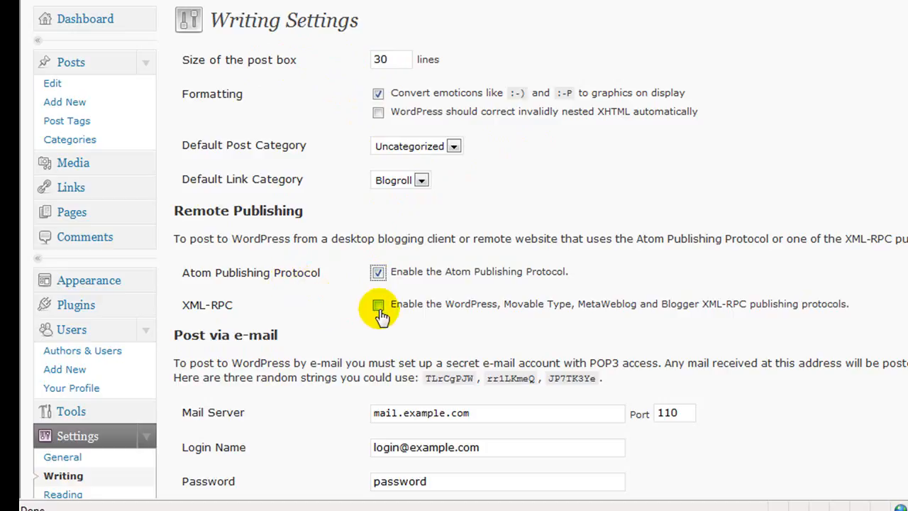
left_click(379, 306)
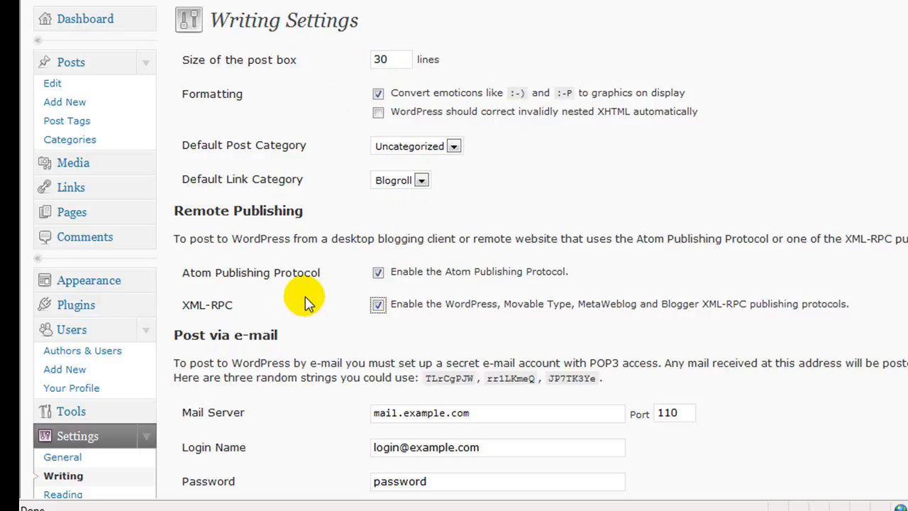
scroll(305, 298, "down", 3)
scroll(305, 297, "down", 3)
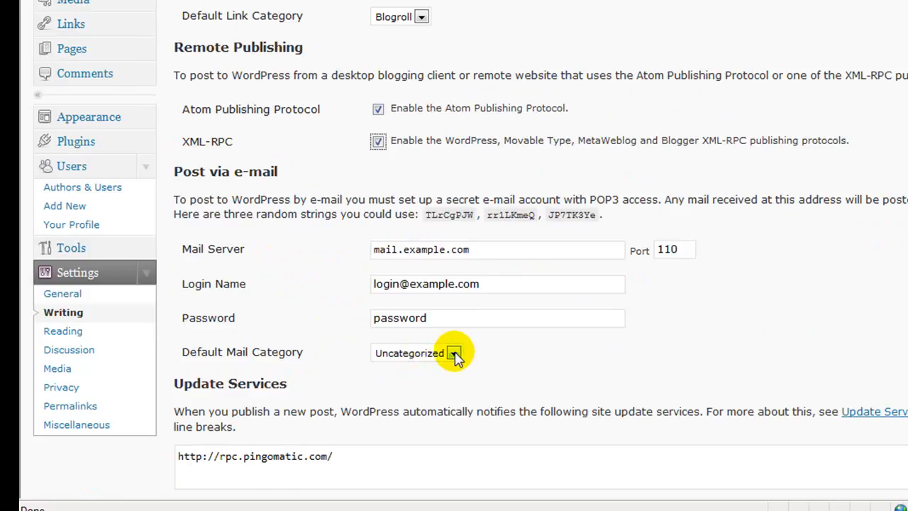
scroll(454, 355, "down", 3)
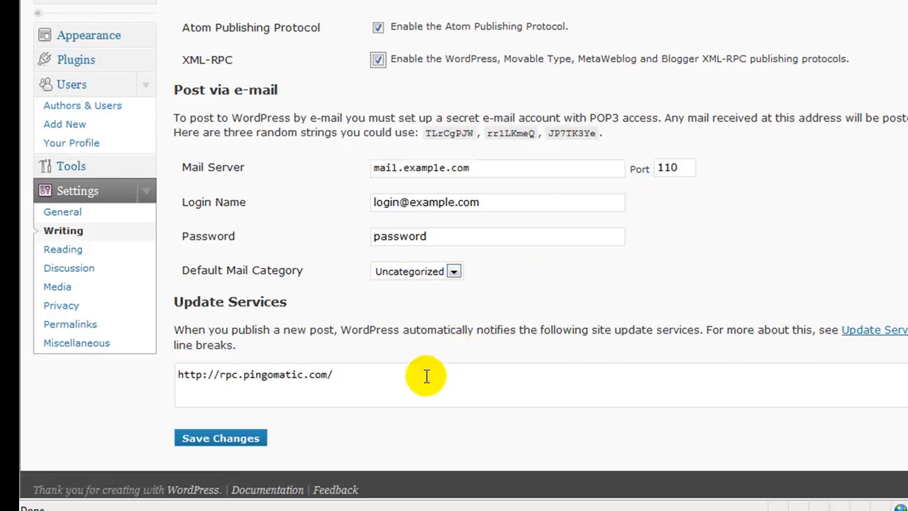
left_click(341, 373)
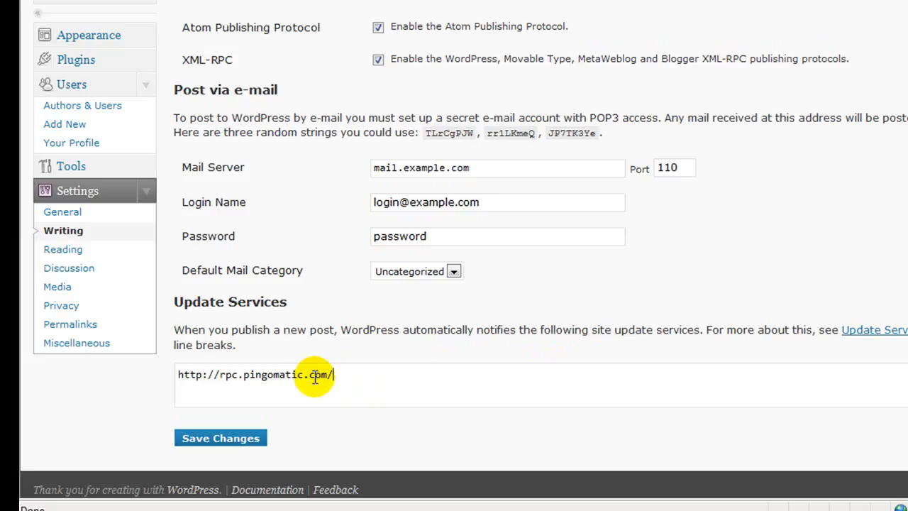
left_click_drag(342, 374, 170, 377)
key("BackSpace")
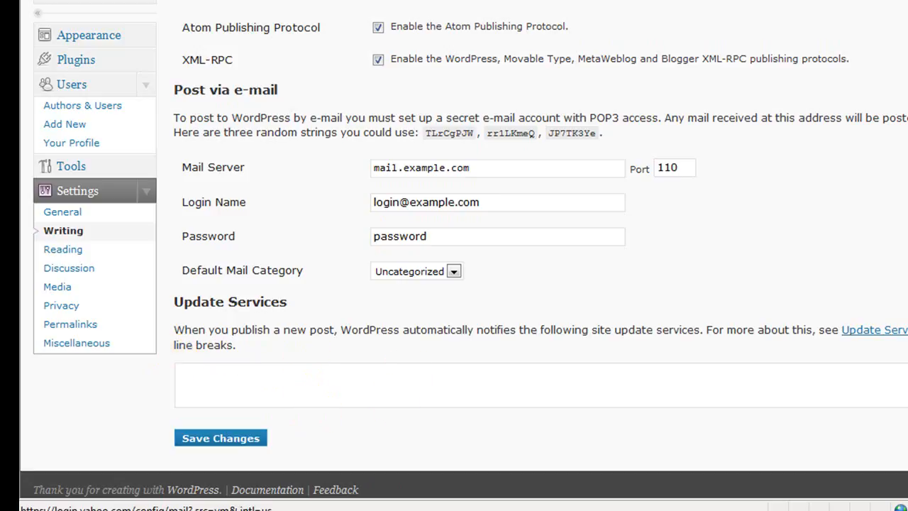
key("F4")
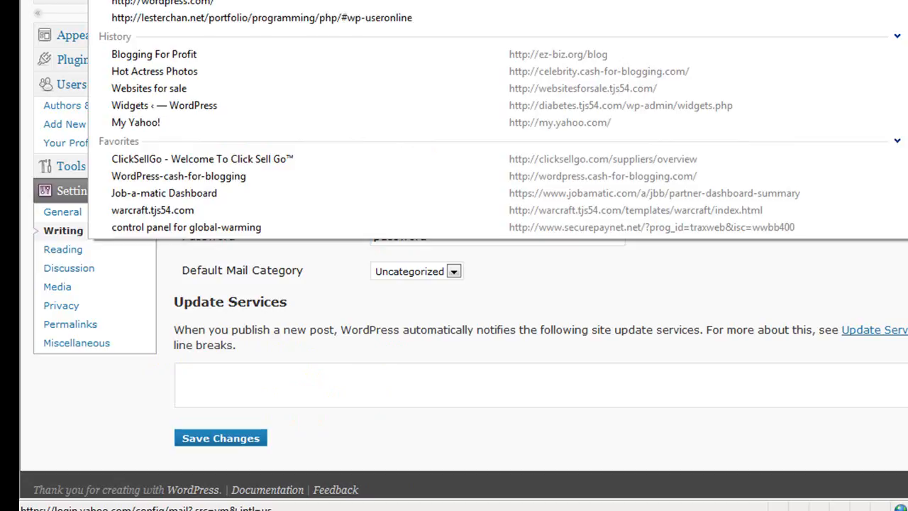
key("Return")
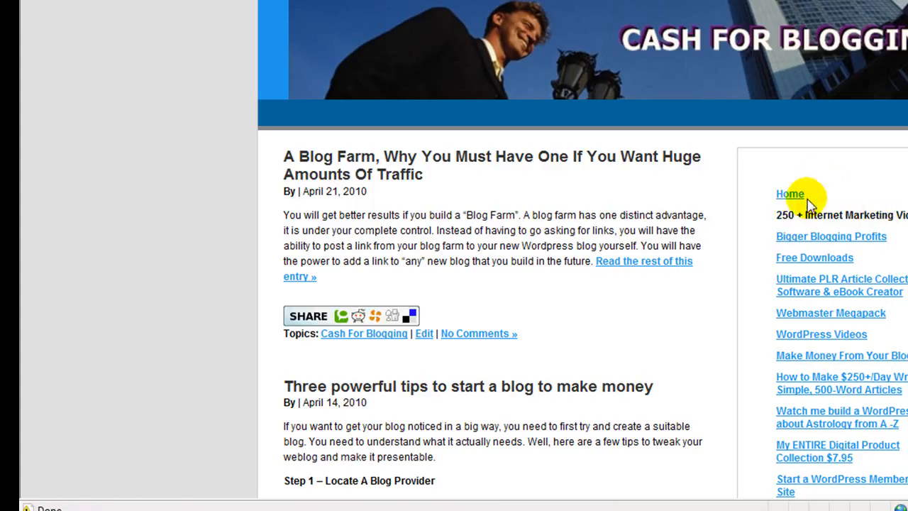
Copy the three Update Services ping URLs from cash-for-blogging.com's Writing Settings
scroll(594, 219, "down", 3)
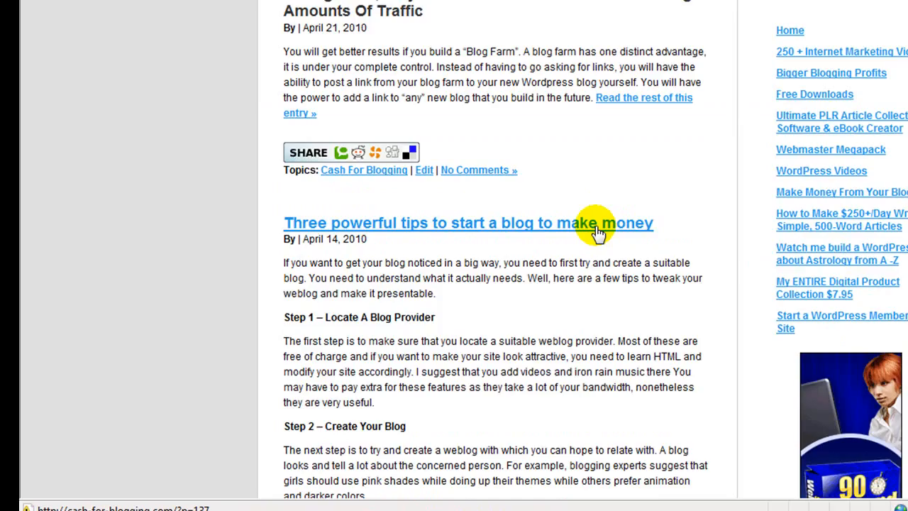
left_click(425, 170)
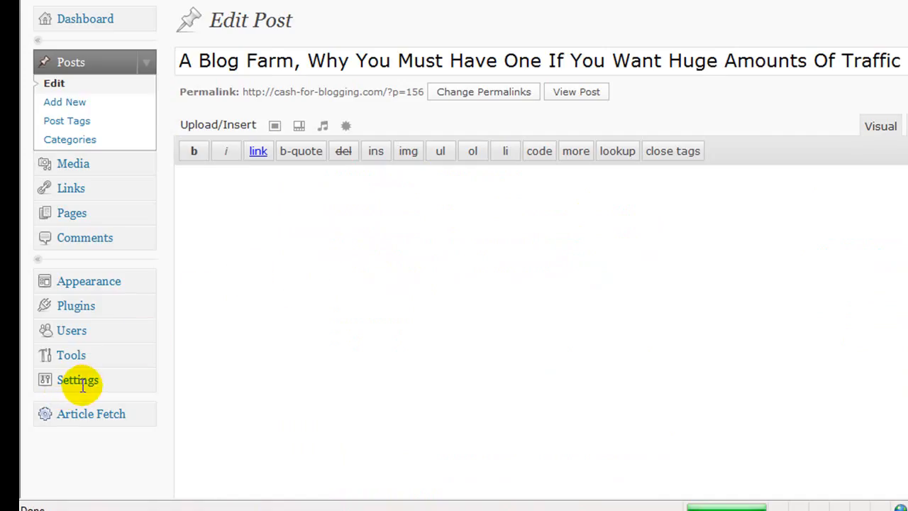
scroll(124, 389, "down", 3)
scroll(117, 383, "down", 9)
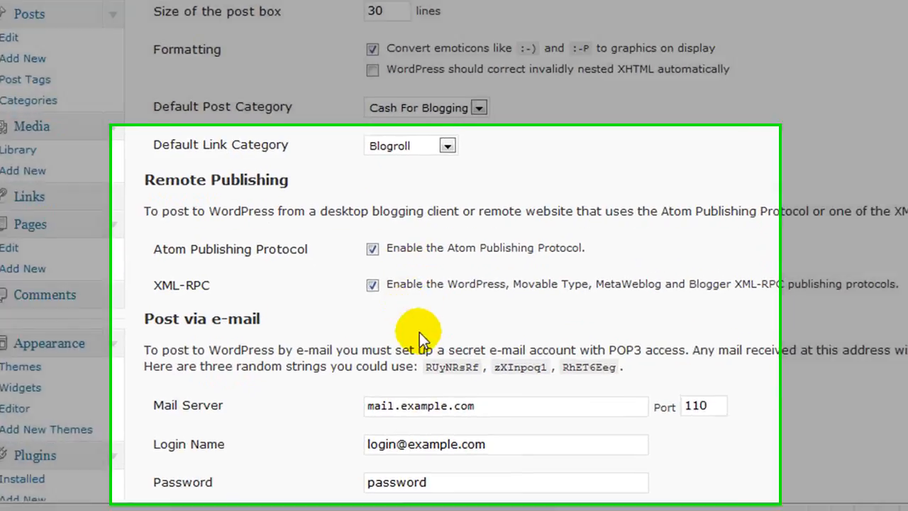
scroll(419, 320, "down", 5)
left_click_drag(313, 239, 53, 195)
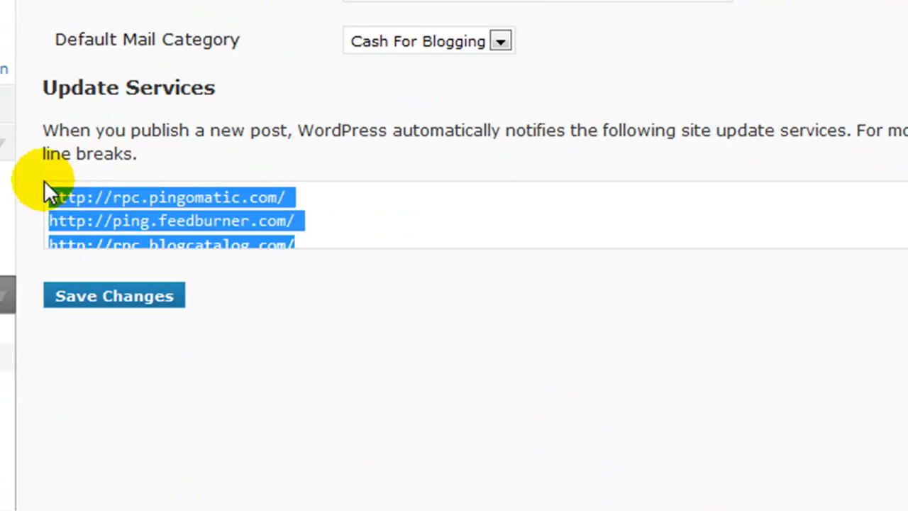
right_click(122, 215)
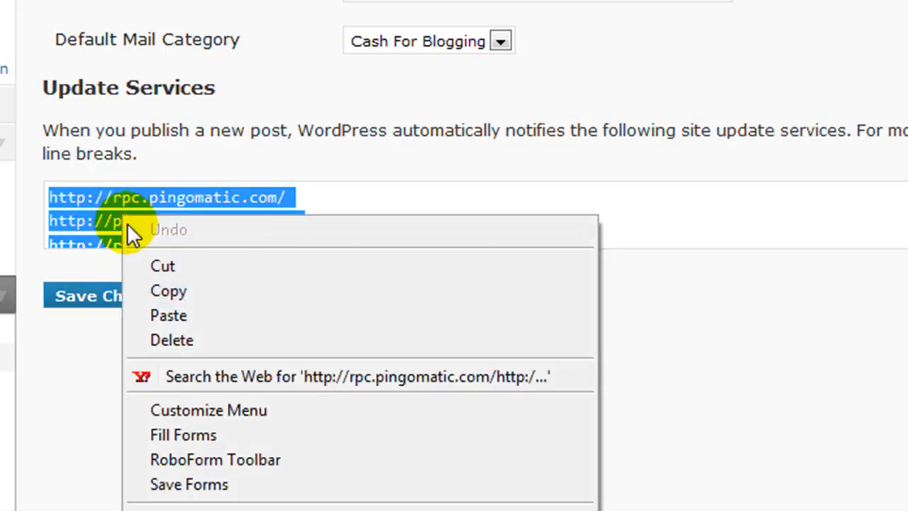
left_click(156, 292)
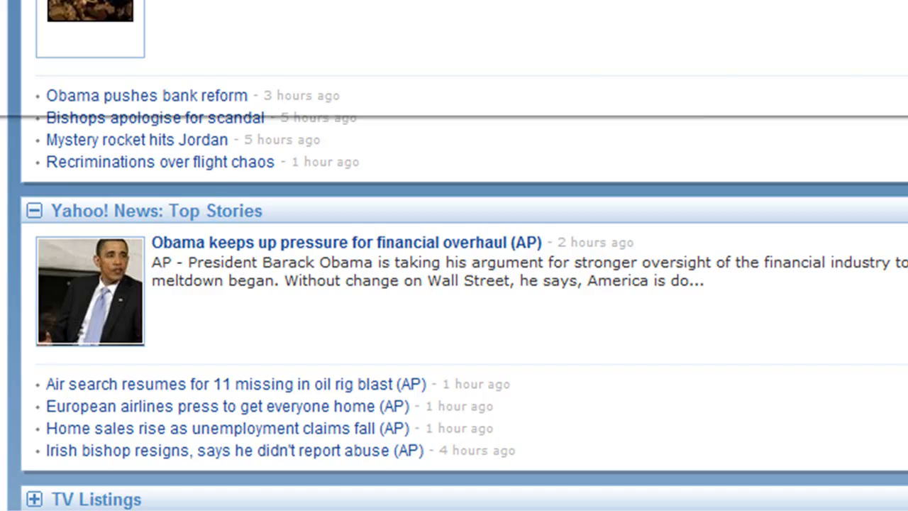
On the new site's Writing Settings, paste the pingomatic, feedburner and blogcatalog URLs over the existing Update Services entry
type("w")
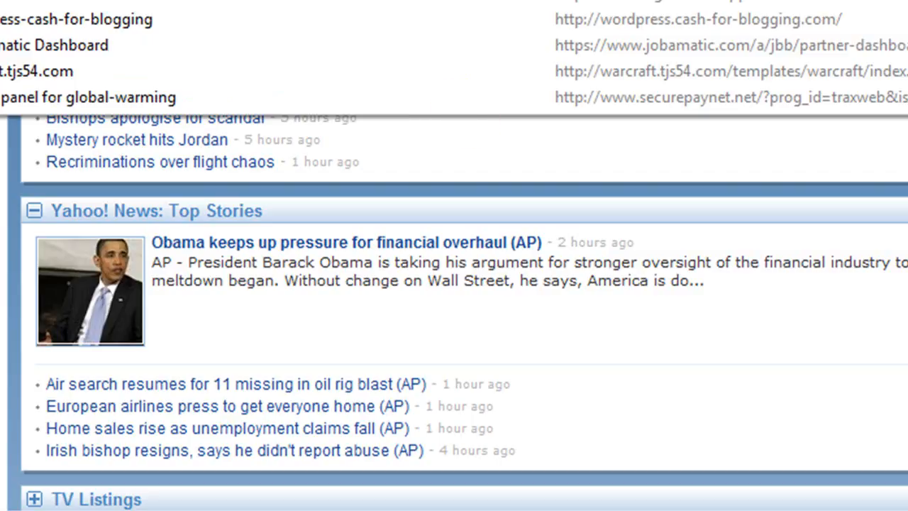
key("Return")
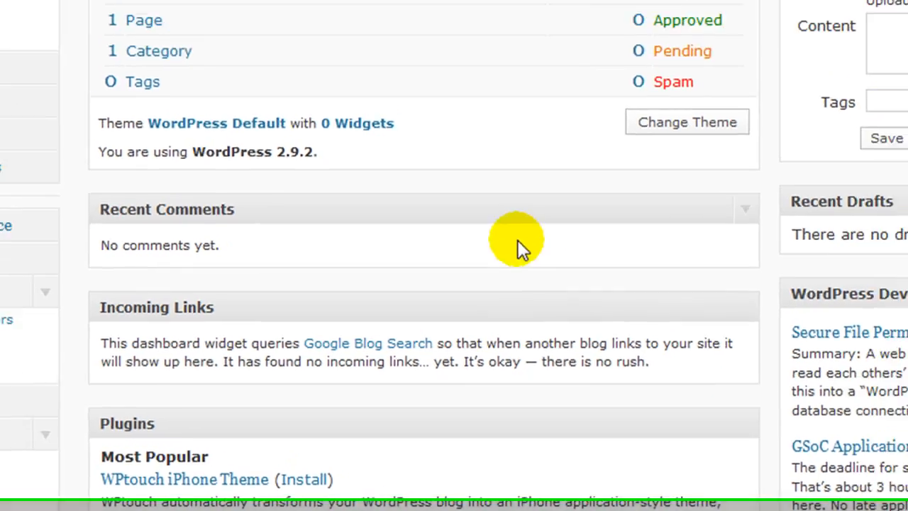
scroll(476, 297, "up", 3)
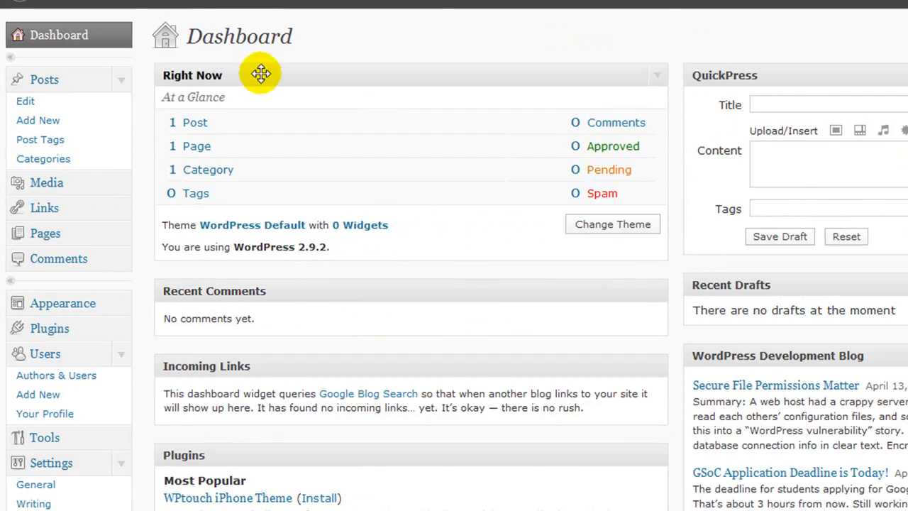
scroll(261, 74, "down", 5)
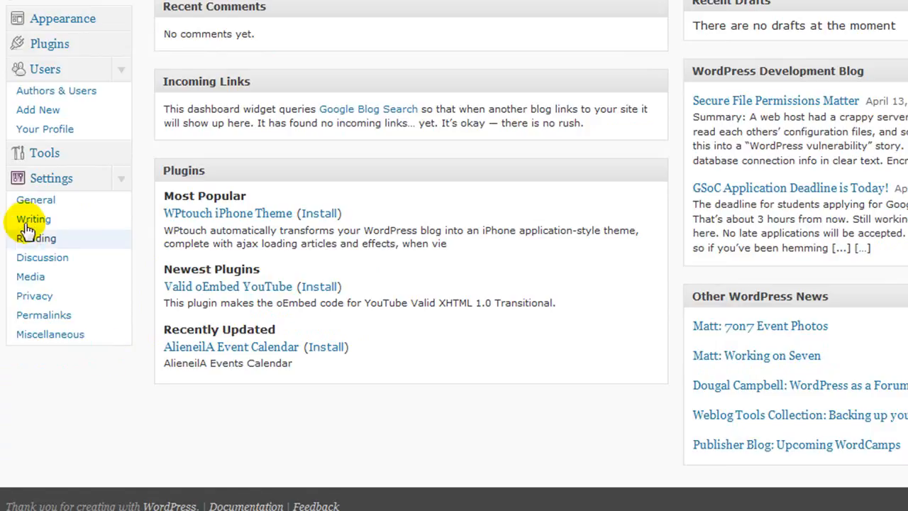
left_click(26, 222)
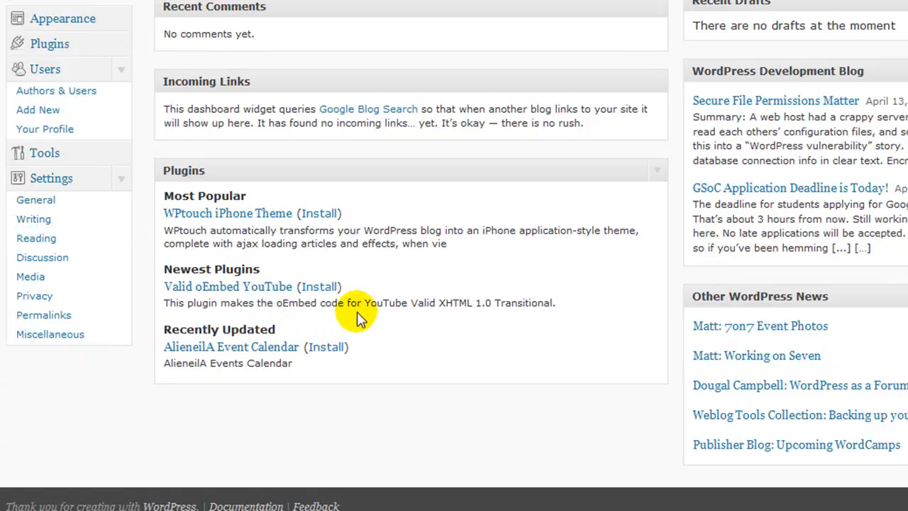
scroll(406, 311, "down", 5)
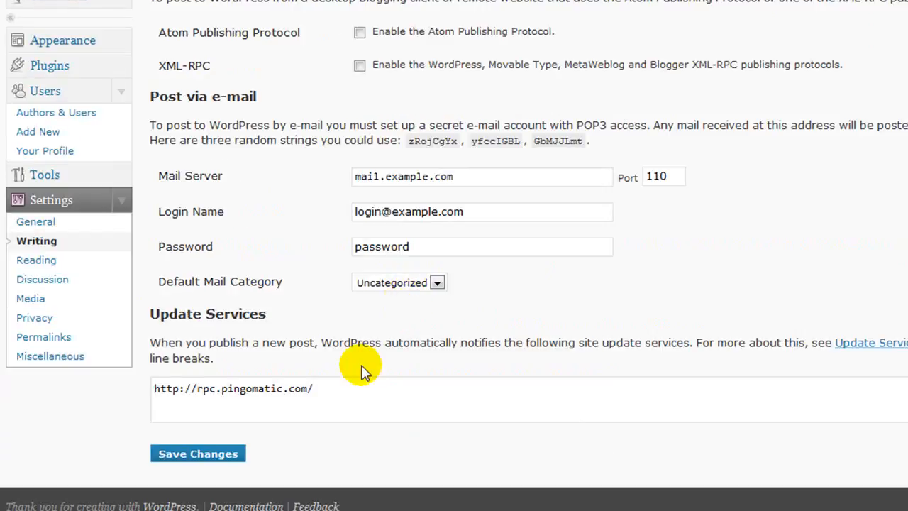
left_click_drag(316, 388, 85, 372)
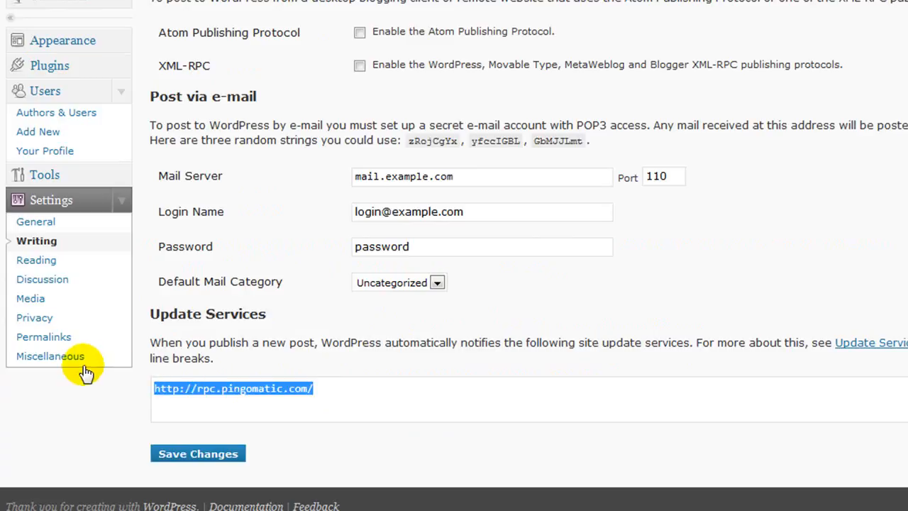
key("ctrl+v")
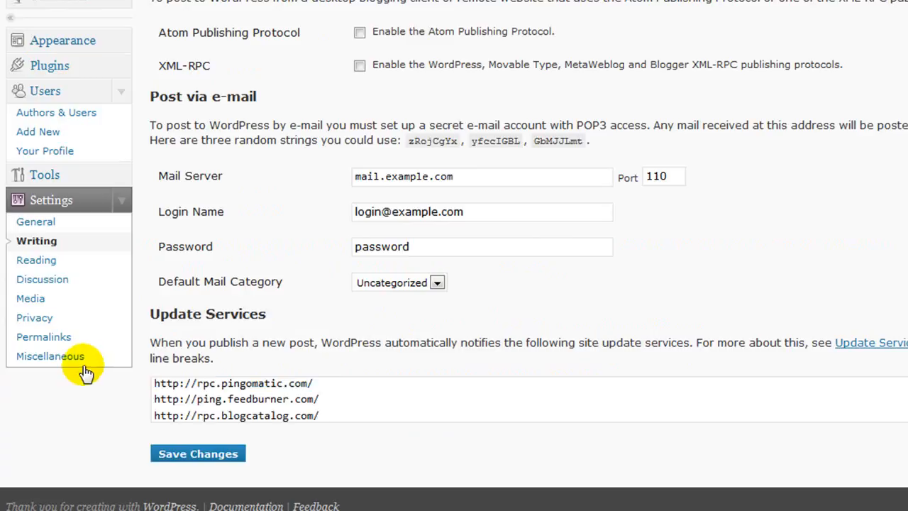
Save the update services list and set the post box size to 30 lines
left_click(201, 454)
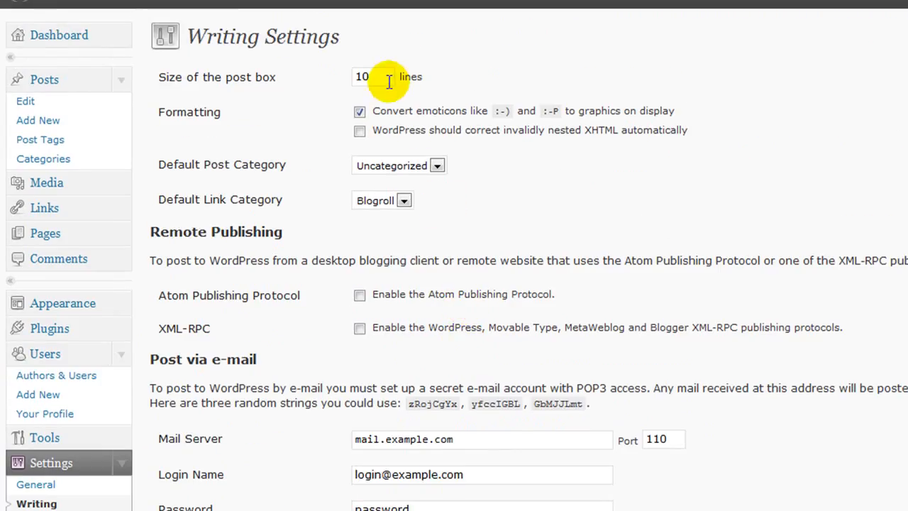
left_click_drag(389, 82, 313, 73)
type("3")
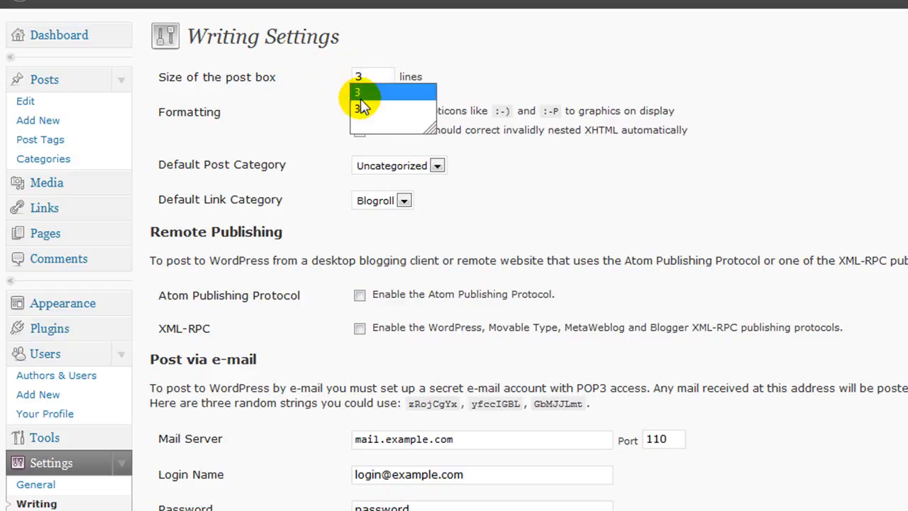
left_click(360, 110)
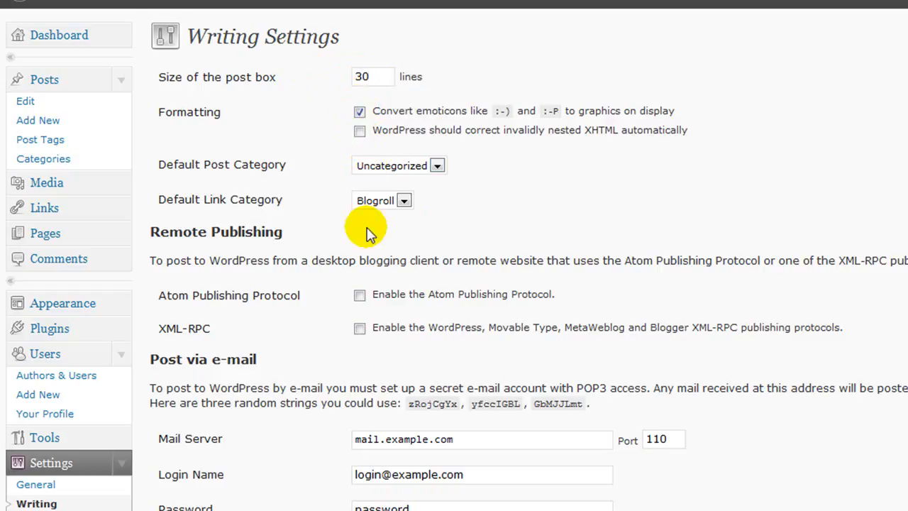
Enable Atom Publishing Protocol and XML-RPC, then save the Writing settings
left_click(360, 296)
left_click(360, 328)
scroll(362, 337, "down", 2)
scroll(375, 321, "up", 2)
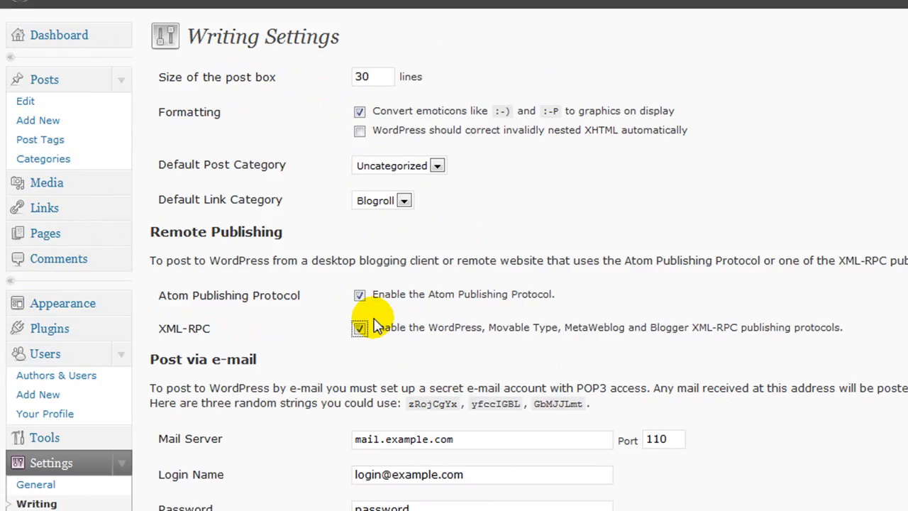
scroll(380, 334, "down", 1)
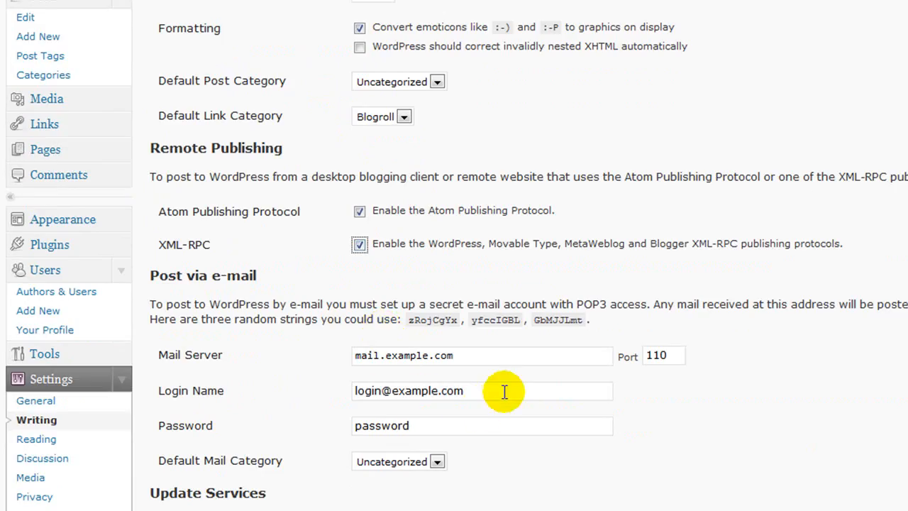
scroll(502, 394, "down", 1)
scroll(504, 398, "down", 1)
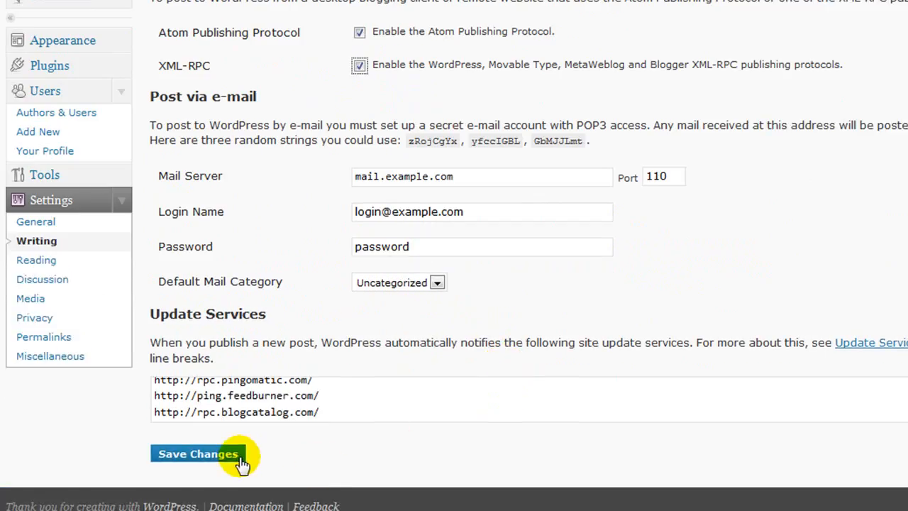
left_click(215, 456)
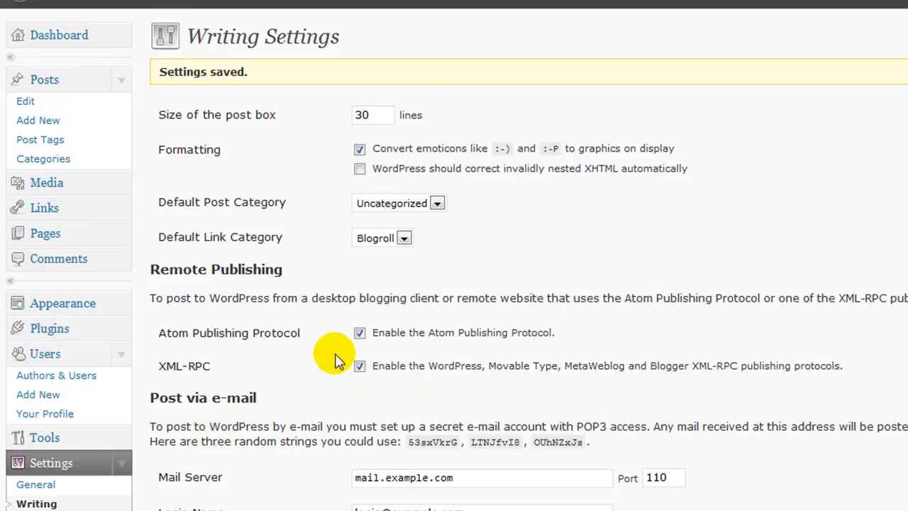
scroll(614, 209, "down", 2)
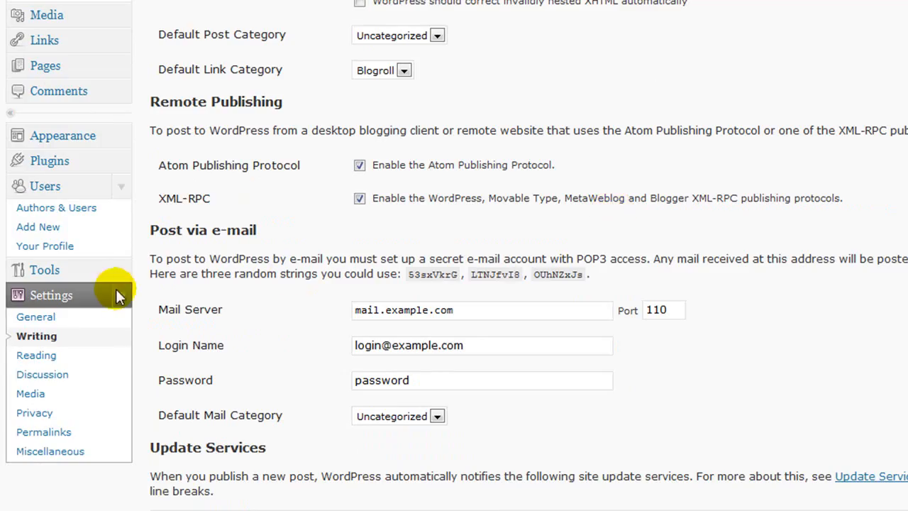
Keep the Reading settings unchanged and save them, then go to Discussion settings
left_click(35, 356)
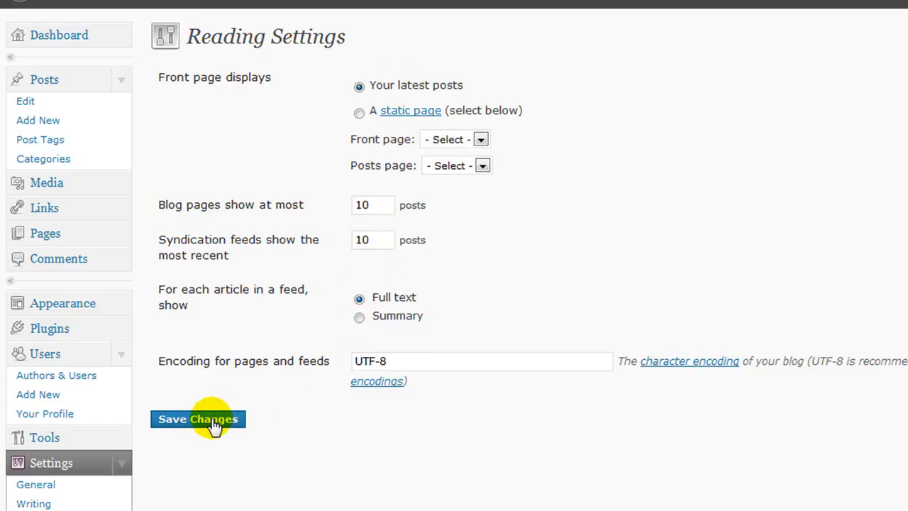
scroll(251, 398, "down", 3)
left_click(19, 374)
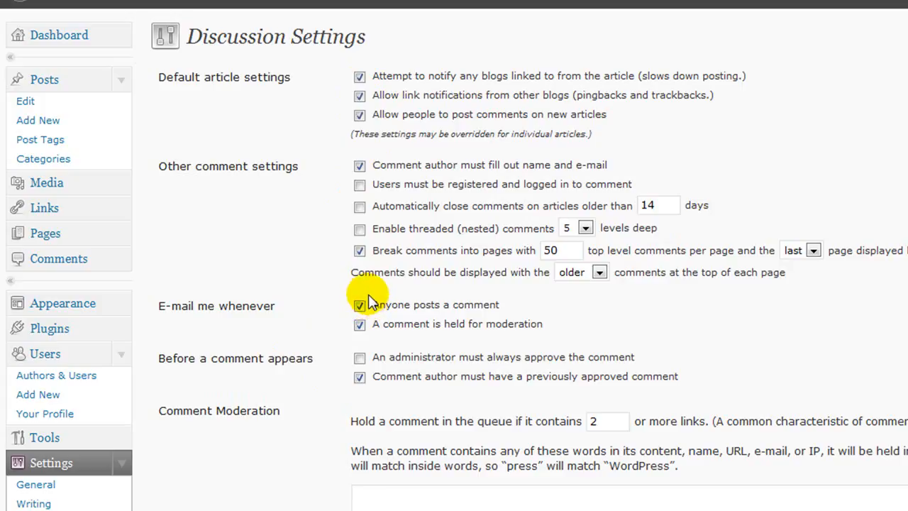
Untick blog notification, comment paging, comment e-mail and previously-approved-comment options
left_click(359, 76)
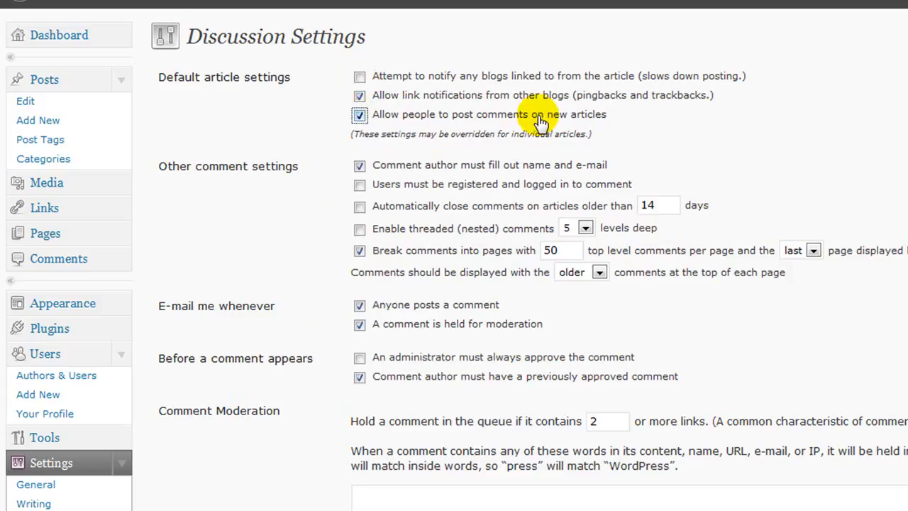
left_click(360, 166)
left_click(360, 251)
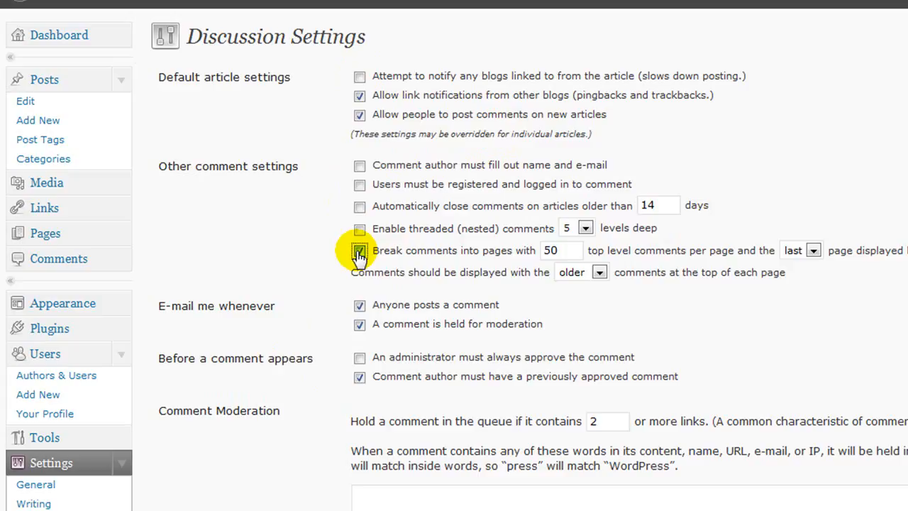
left_click(360, 305)
left_click(360, 324)
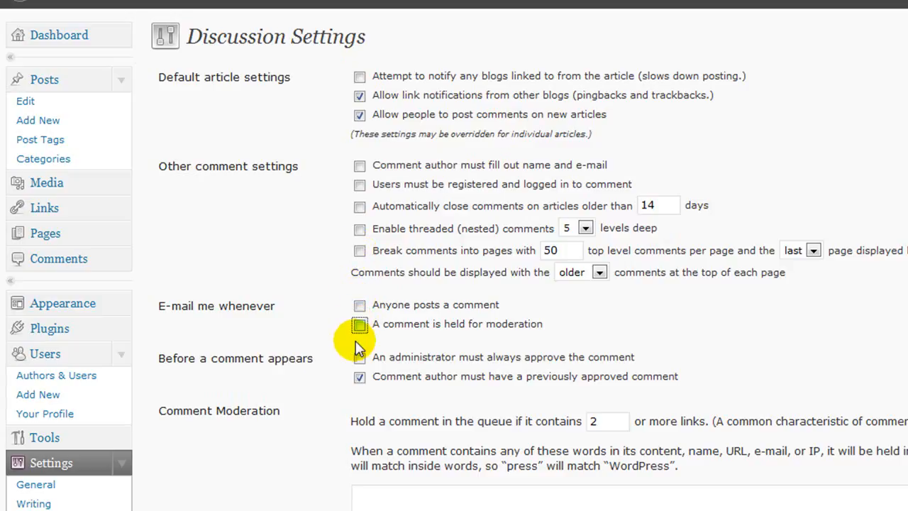
left_click(360, 376)
scroll(319, 355, "down", 8)
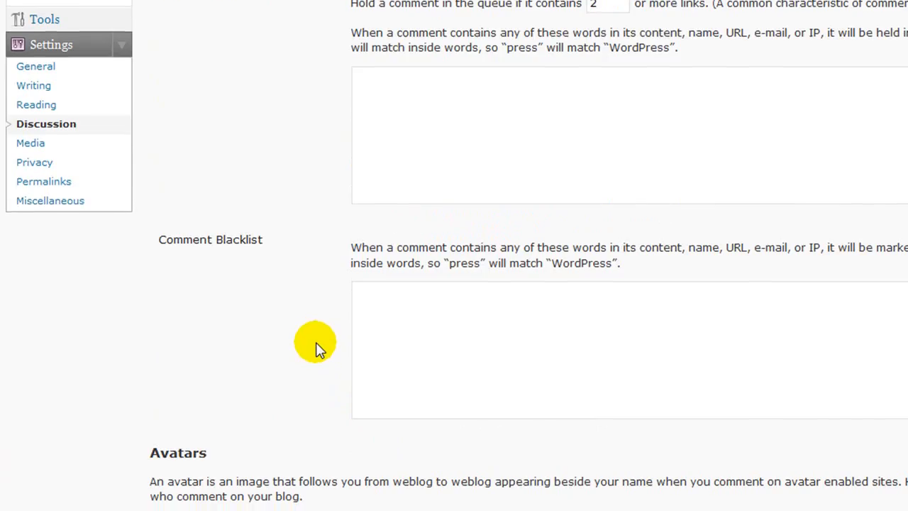
scroll(312, 341, "down", 5)
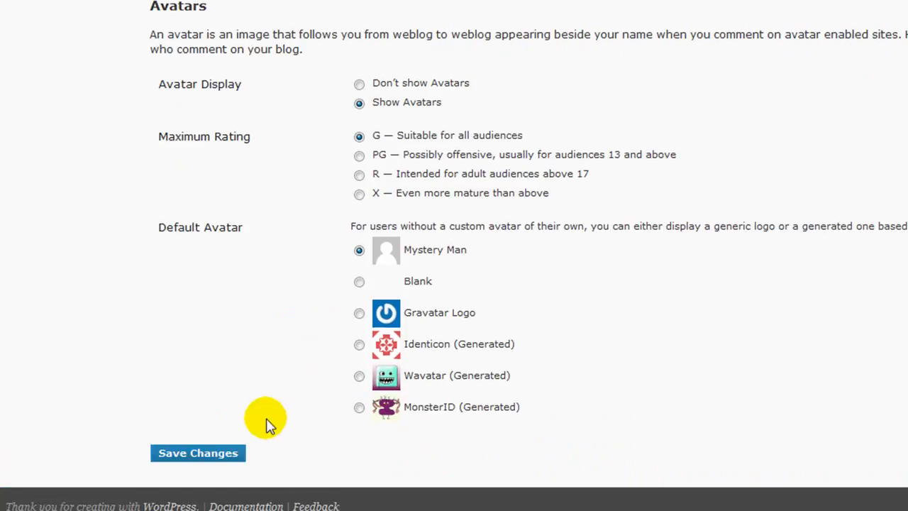
Save the Discussion settings and view the Media settings
left_click(204, 458)
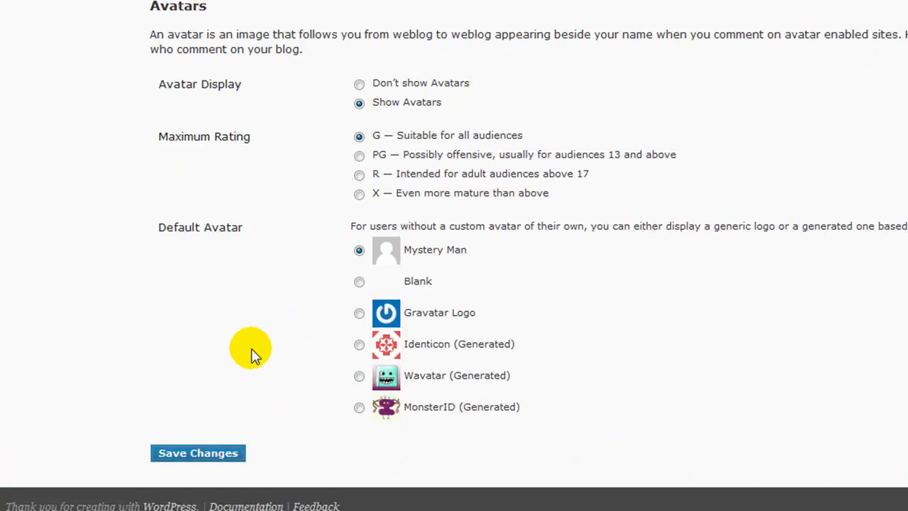
scroll(203, 305, "down", 5)
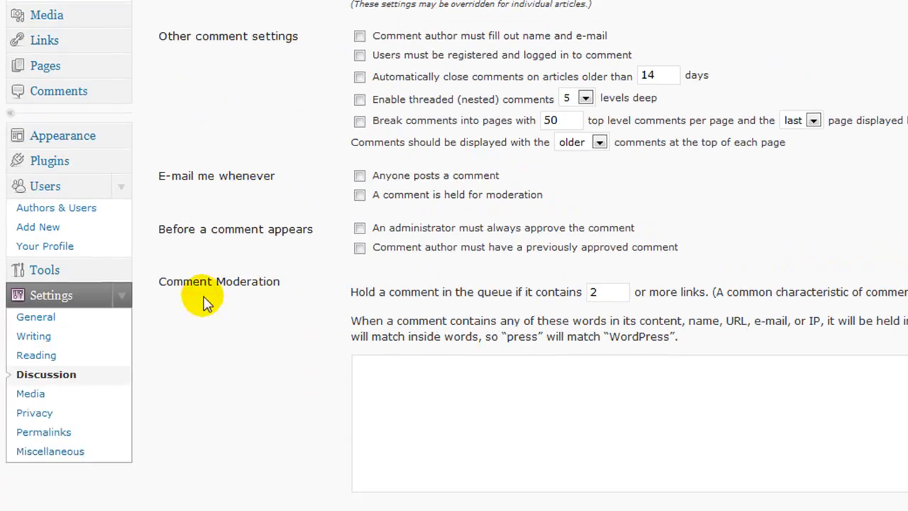
left_click(28, 230)
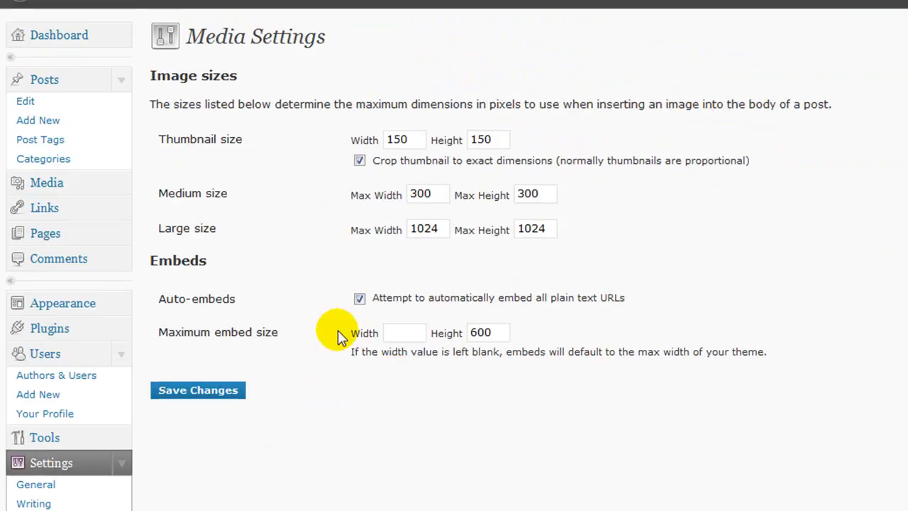
scroll(338, 335, "down", 3)
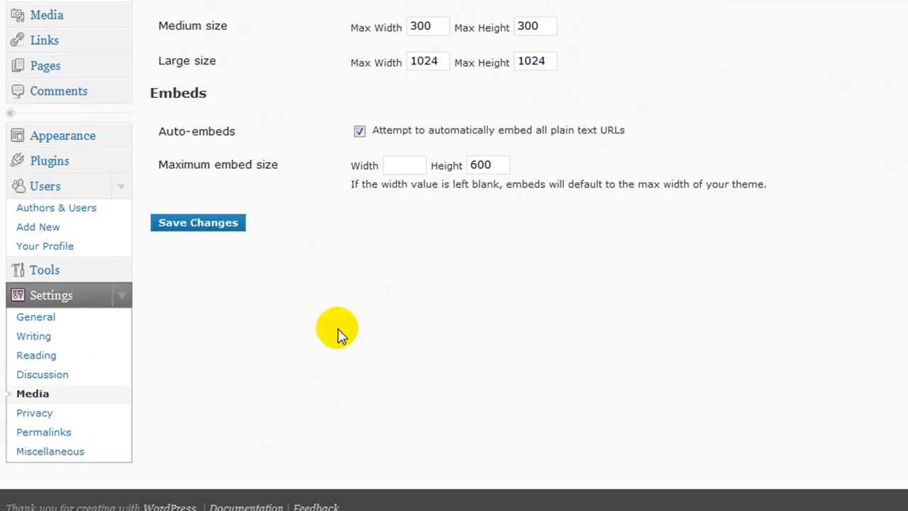
Save Privacy settings with the blog visible to everyone, including search engines
left_click(37, 414)
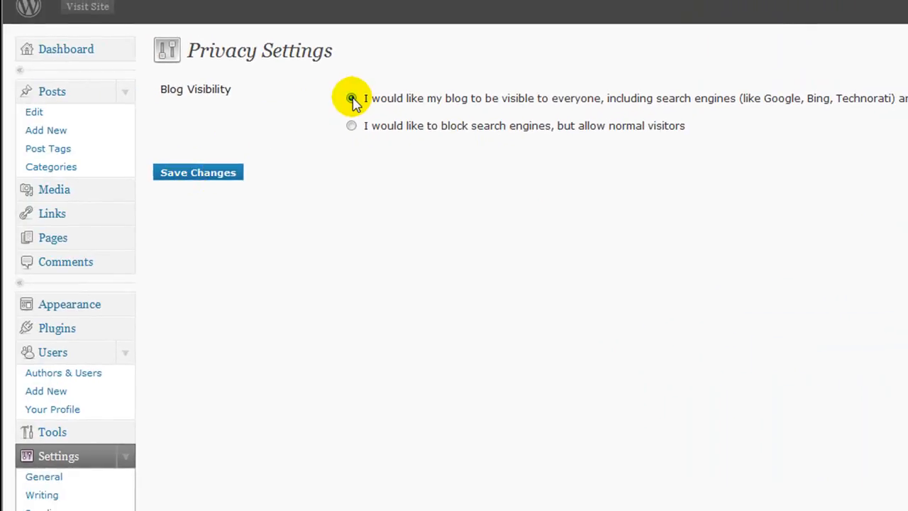
left_click(198, 178)
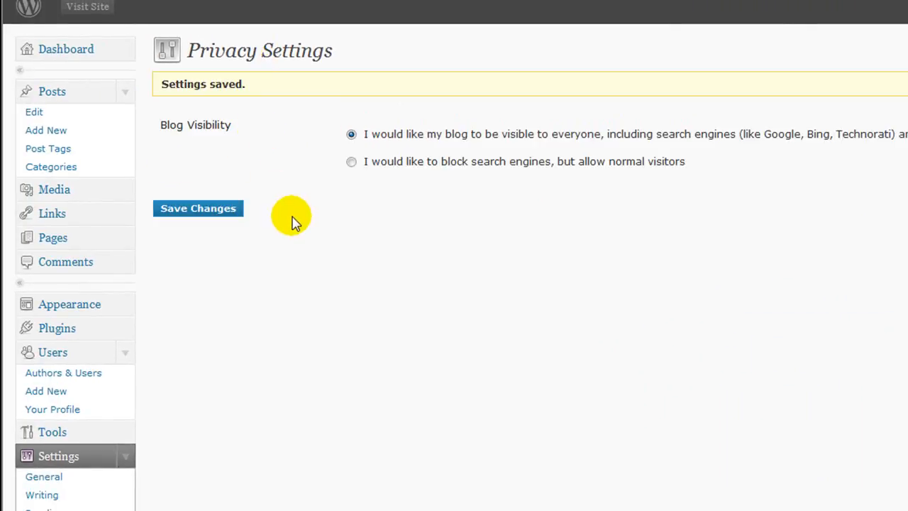
scroll(294, 217, "down", 3)
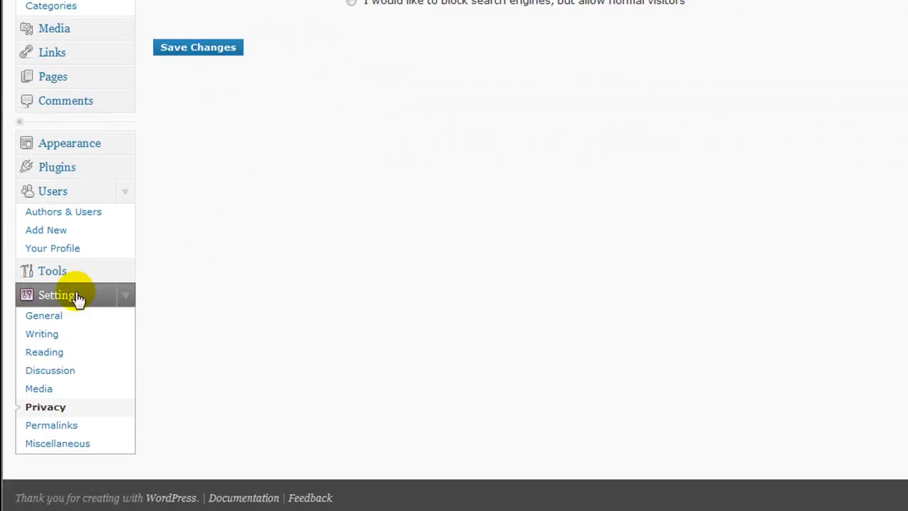
left_click(35, 428)
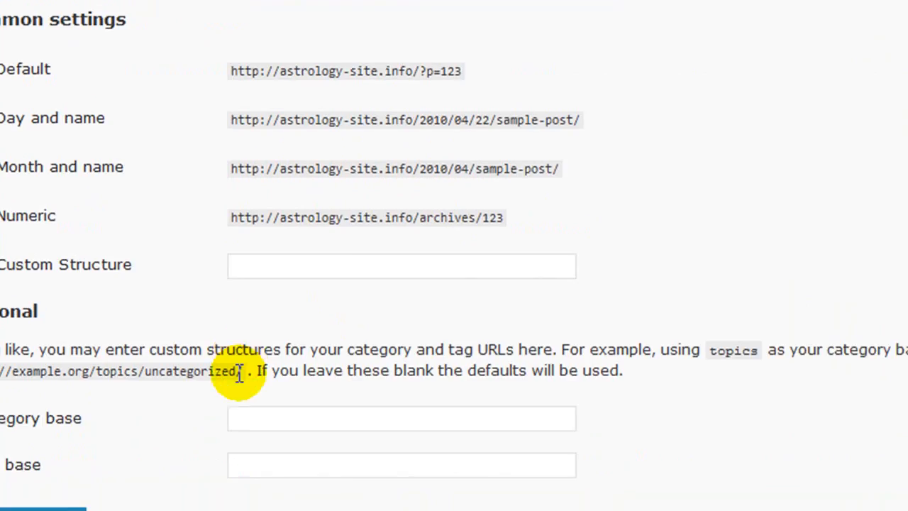
Save the Permalink settings with the Default structure selected
left_click(175, 376)
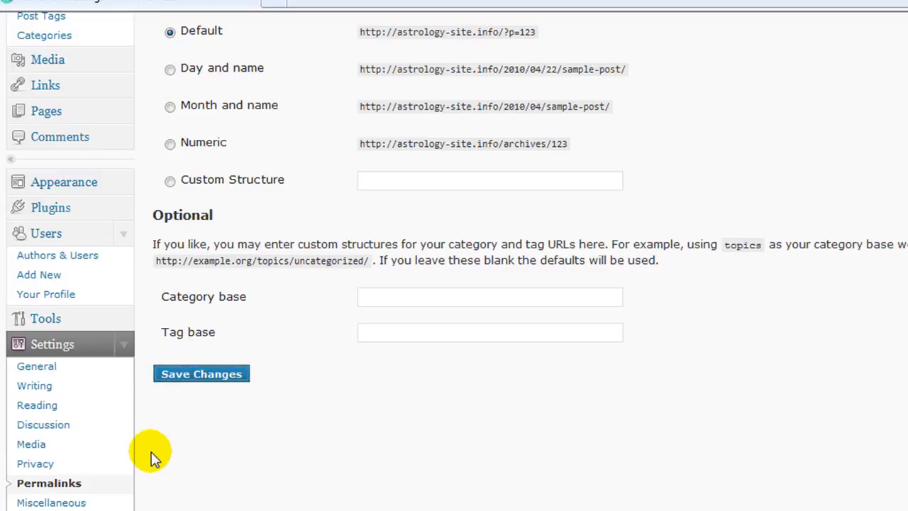
scroll(224, 458, "down", 3)
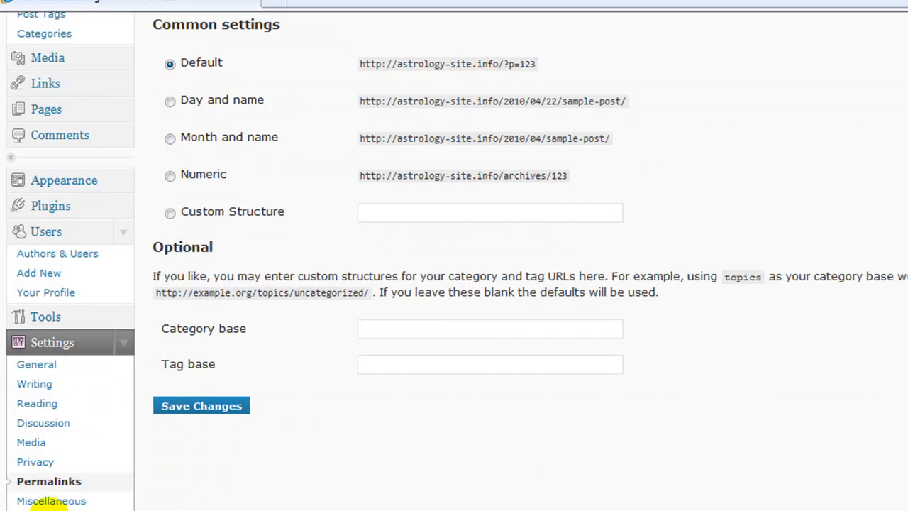
Save Miscellaneous settings, keeping uploads in wp-content/uploads with month- and year-based folders
left_click(35, 501)
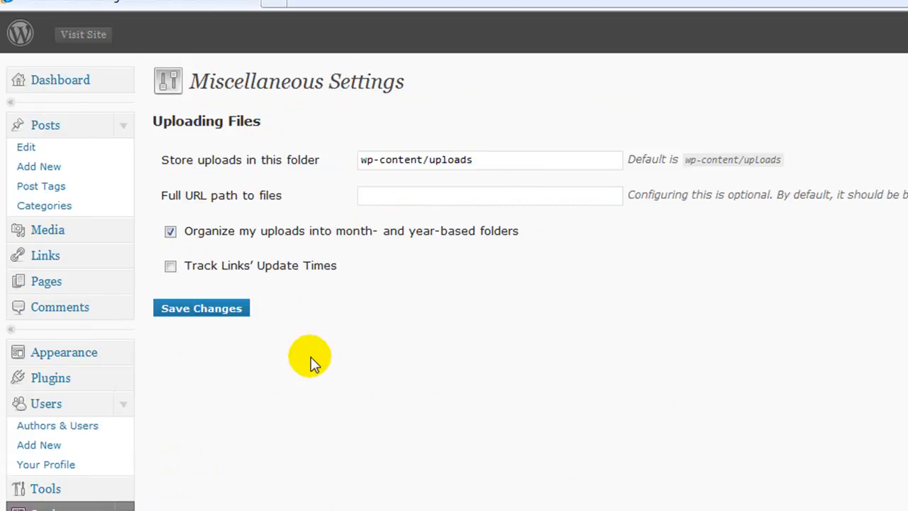
left_click(186, 317)
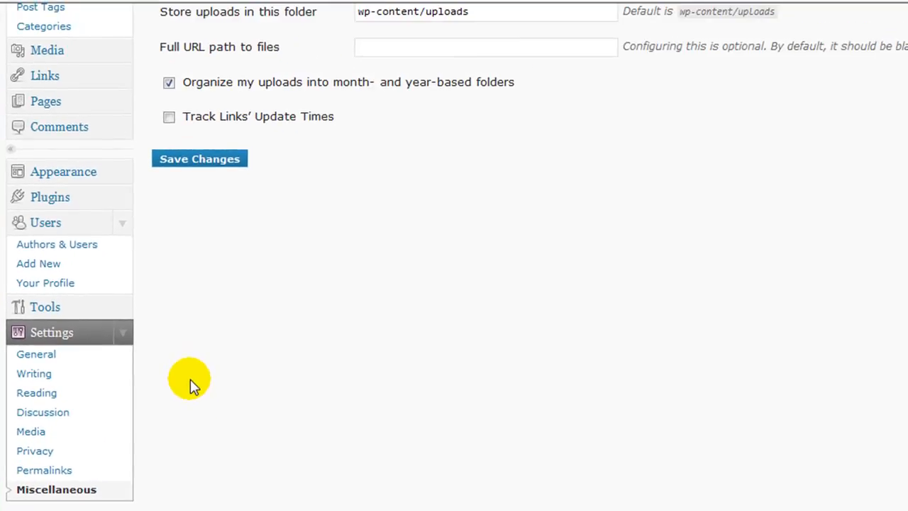
scroll(190, 380, "up", 3)
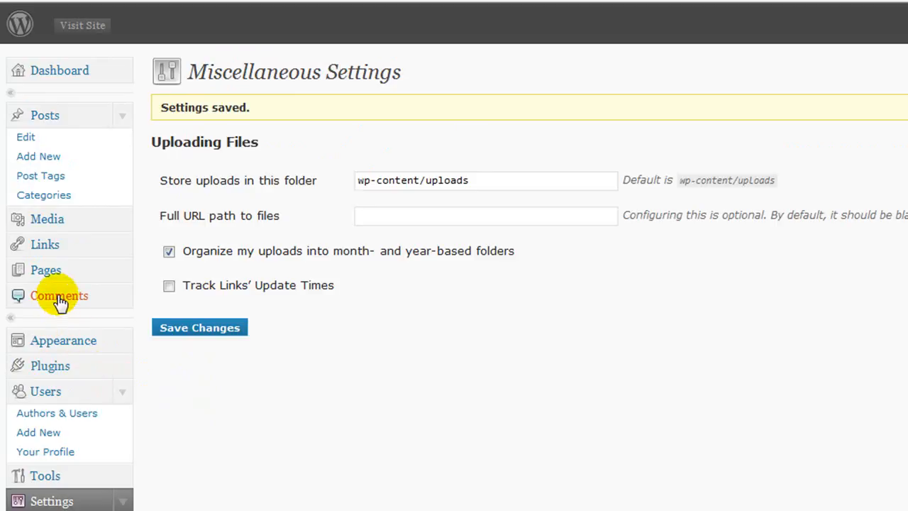
Check every Blogroll link, from Development Blog to WordPress Planet, and bulk-delete them
left_click(44, 245)
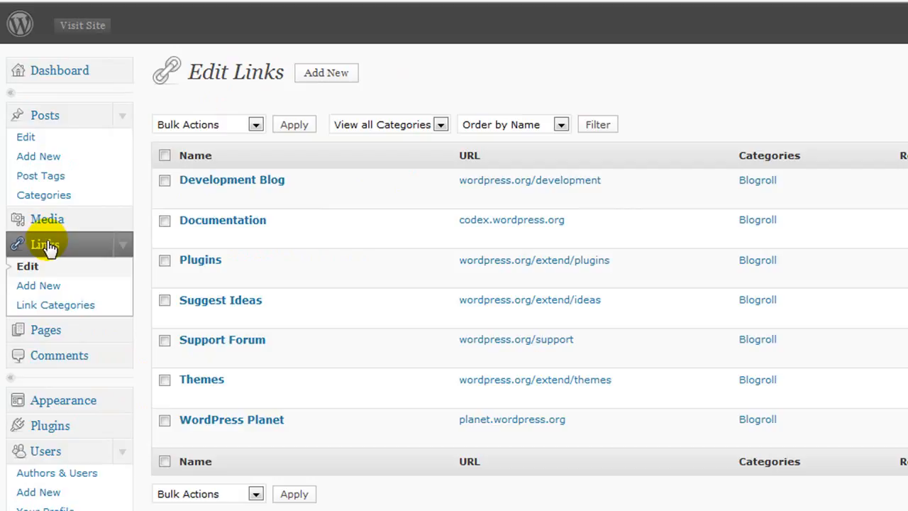
left_click(165, 180)
left_click(165, 221)
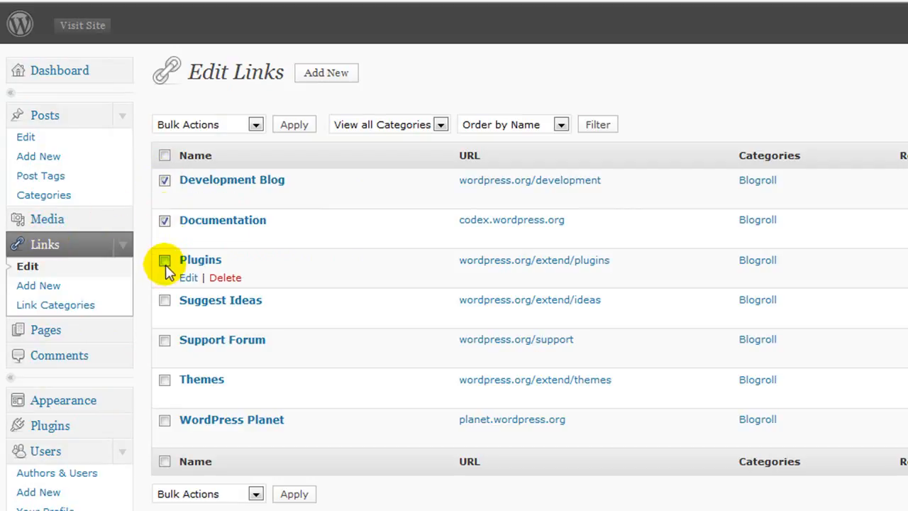
left_click(164, 301)
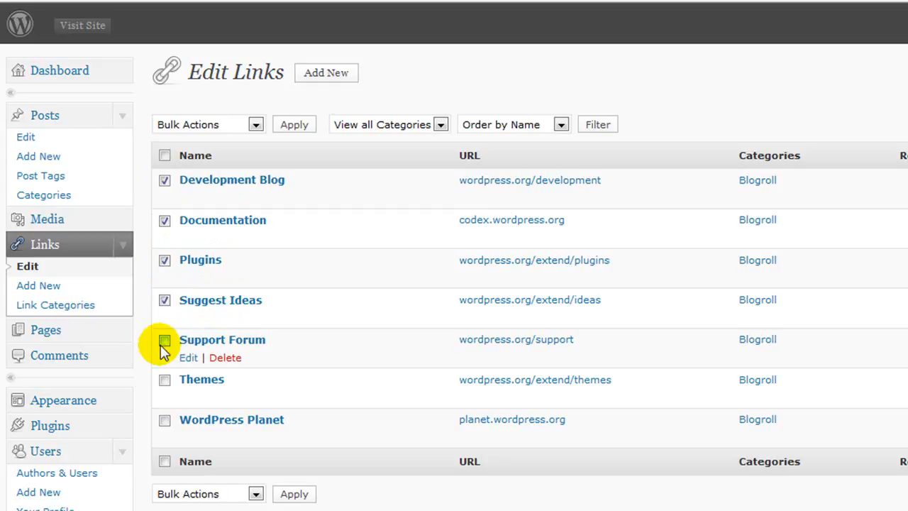
left_click(164, 341)
left_click(164, 380)
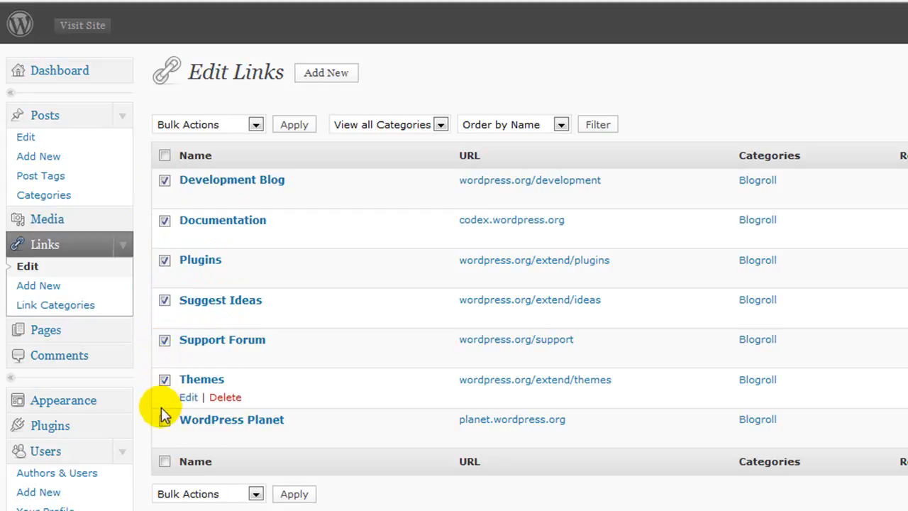
left_click(165, 420)
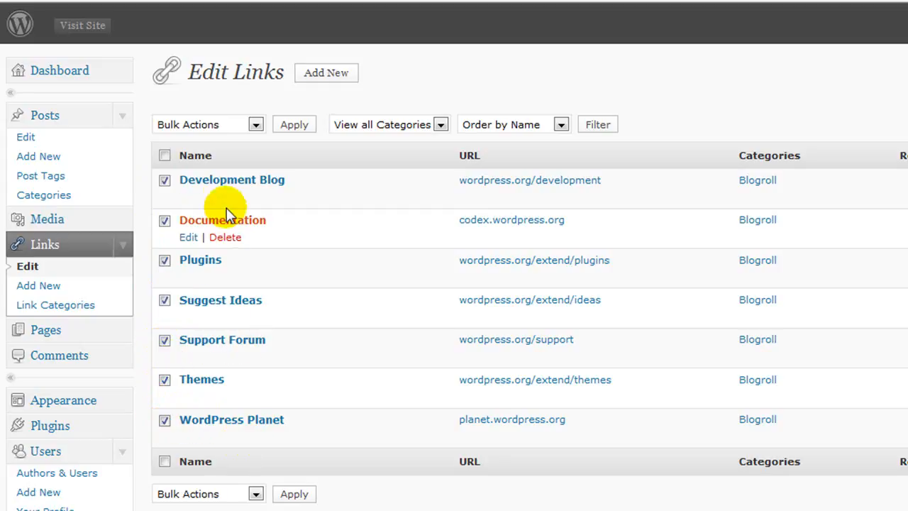
left_click(257, 499)
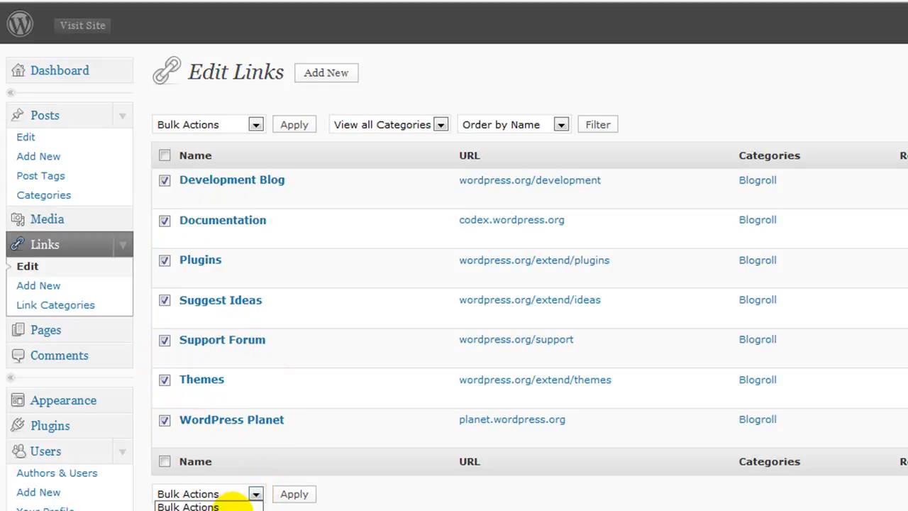
left_click(234, 508)
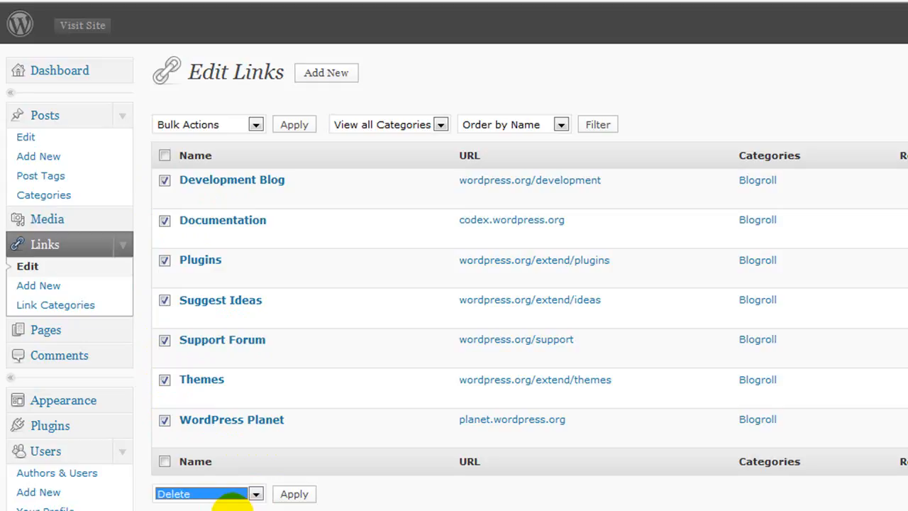
left_click(293, 495)
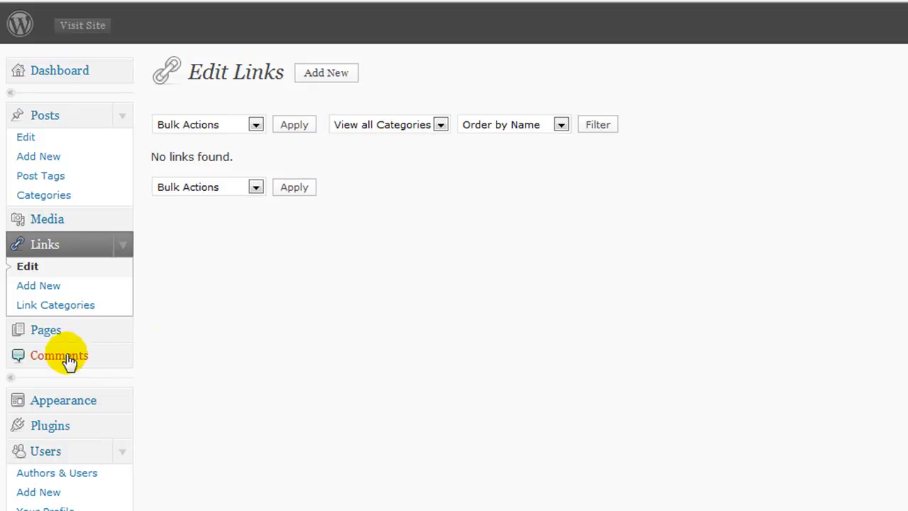
Open the sample About page from the Pages list to look at it
left_click(55, 335)
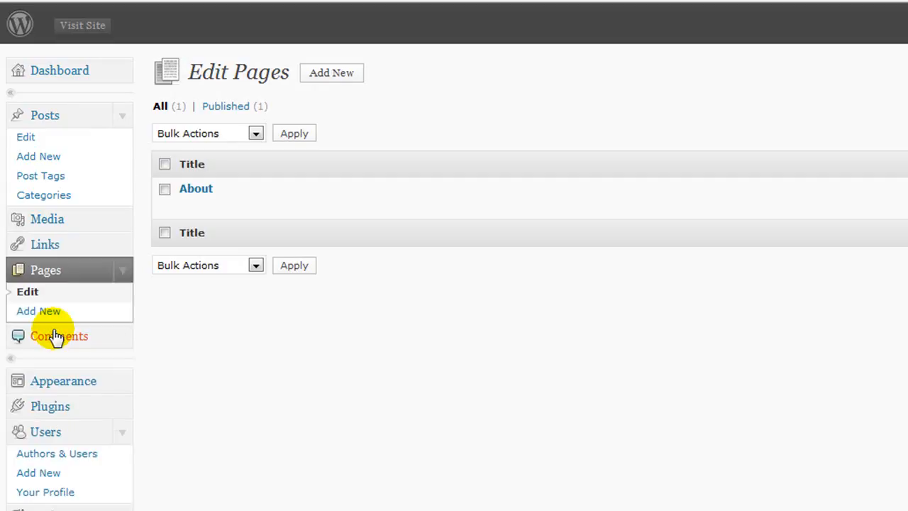
mouse_move(188, 211)
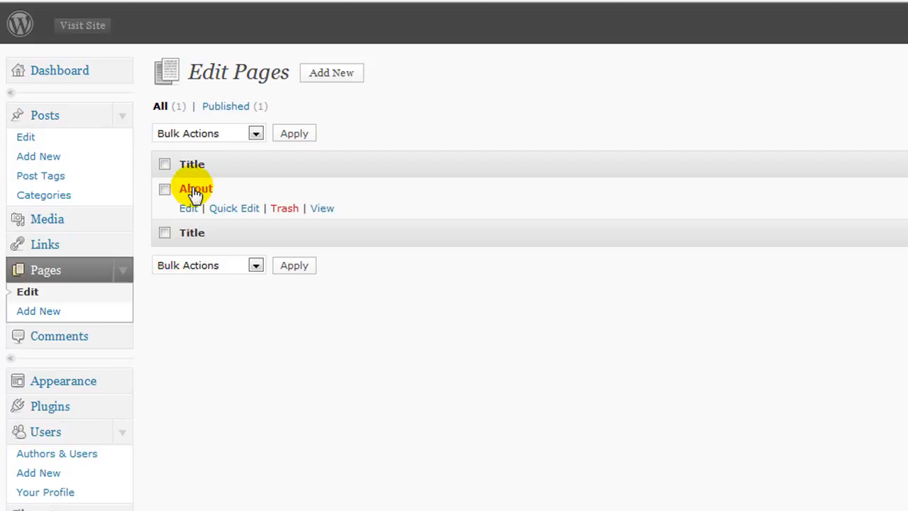
left_click(195, 190)
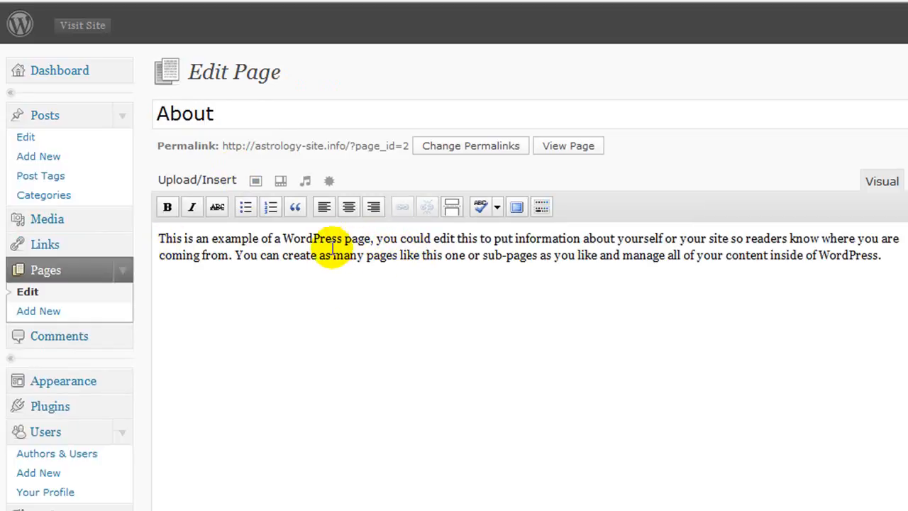
left_click(325, 207)
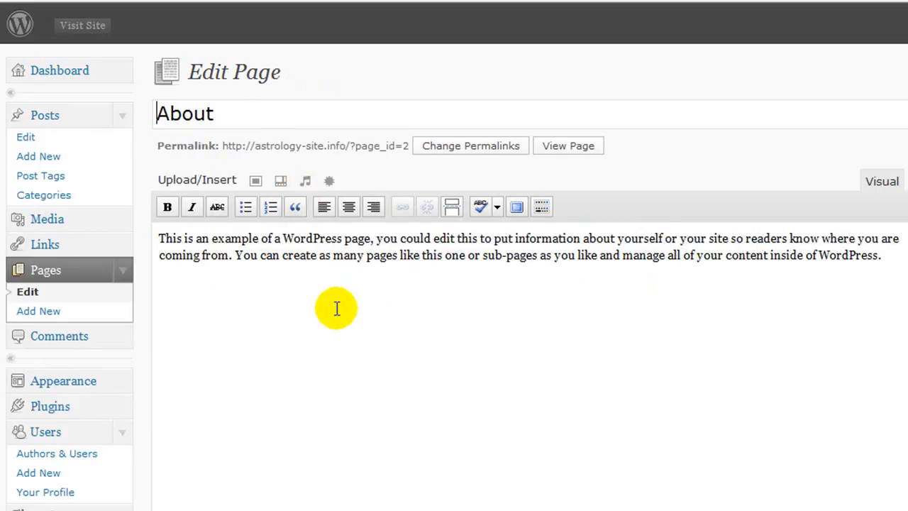
scroll(337, 307, "down", 5)
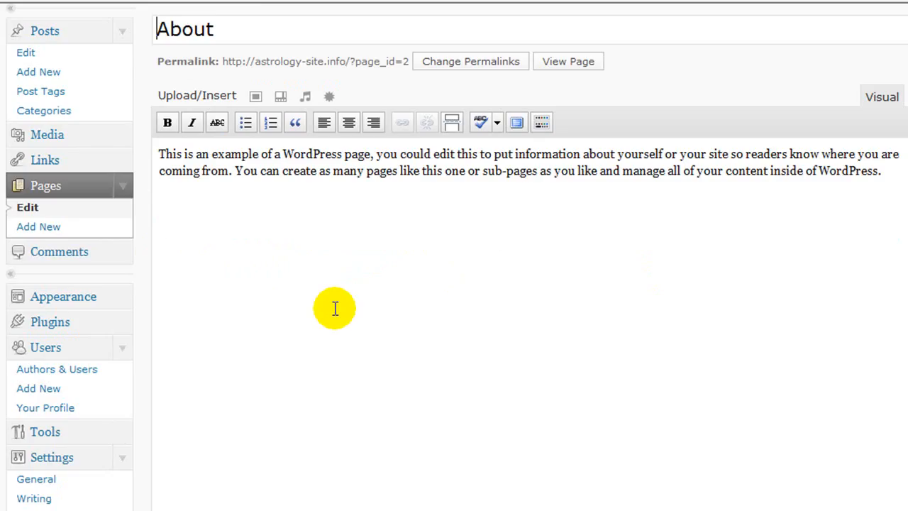
scroll(333, 306, "up", 3)
Back in the Pages list, move the About page to the Trash
left_click(57, 190)
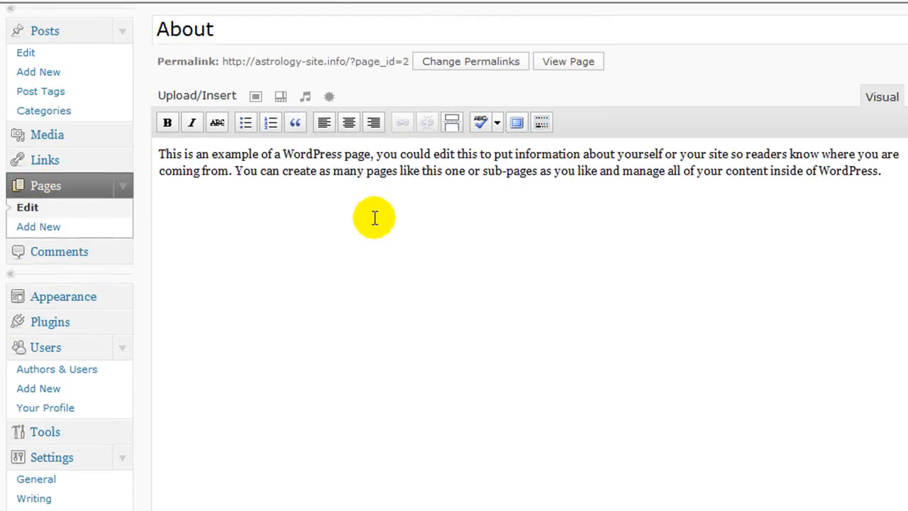
mouse_move(191, 215)
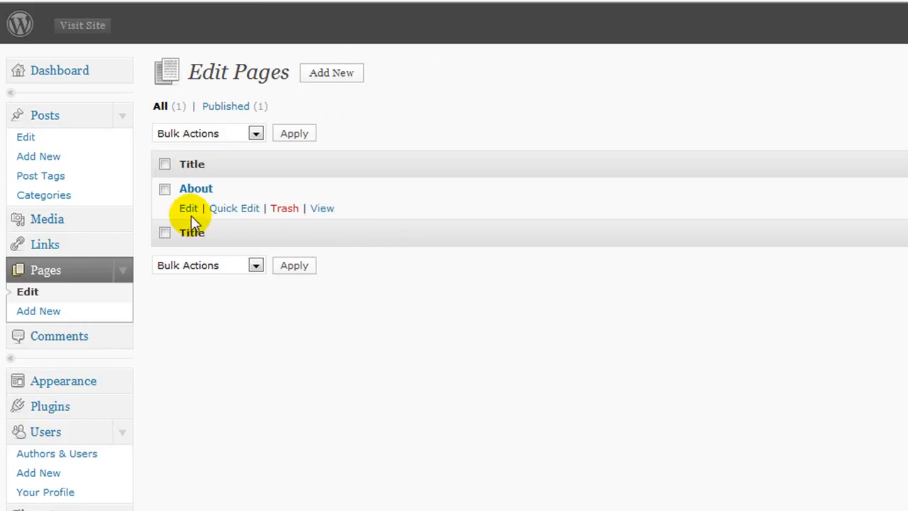
left_click(284, 213)
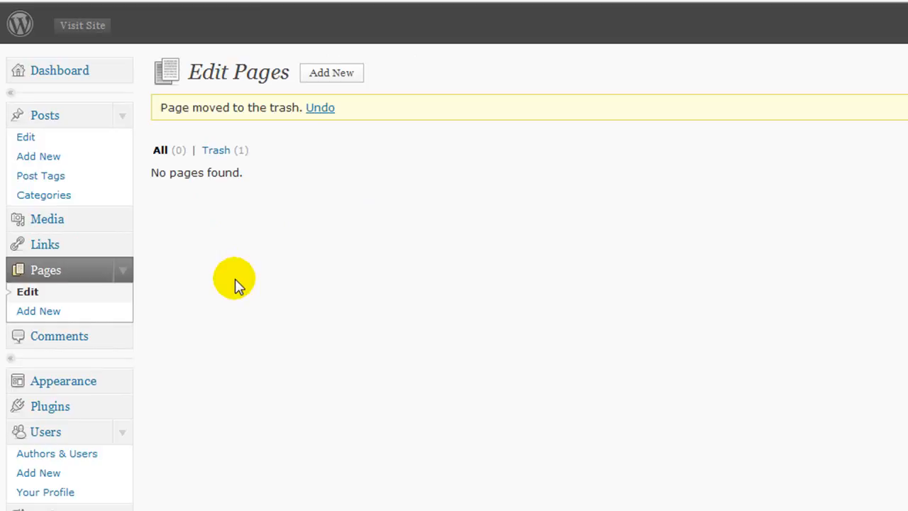
scroll(229, 268, "down", 3)
scroll(229, 267, "up", 3)
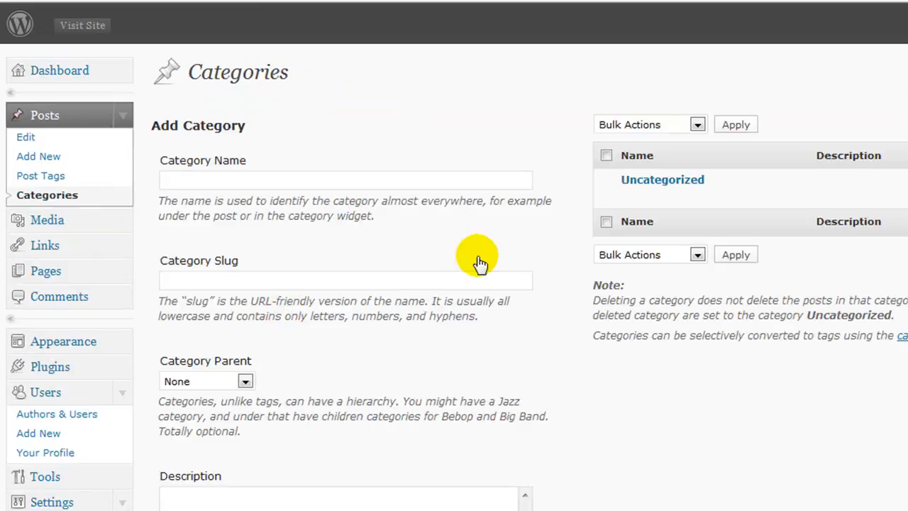
Add the category 'Astrology Products' with slug 'Astrology Products'
mouse_move(652, 181)
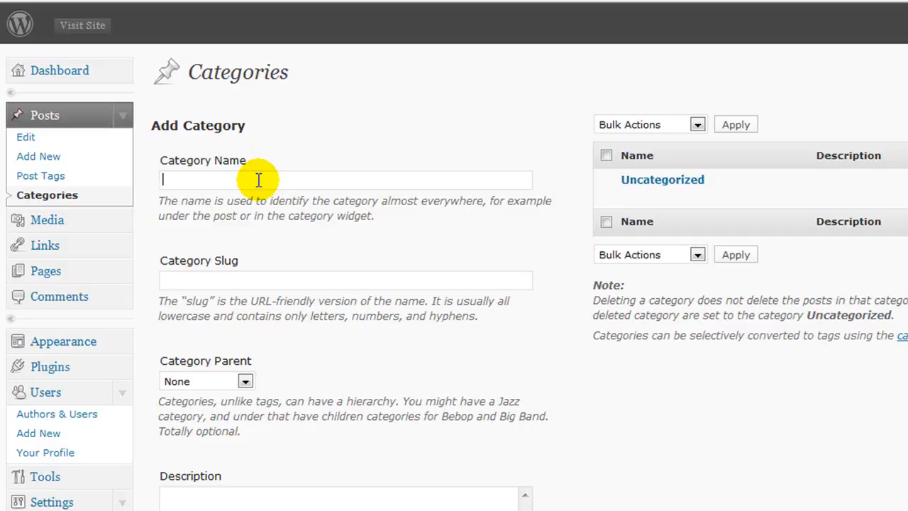
type("Asto")
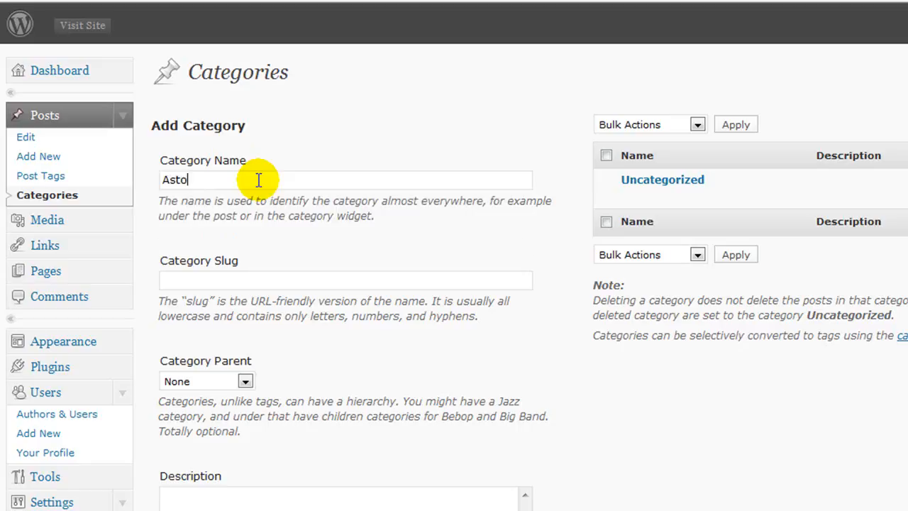
key("BackSpace")
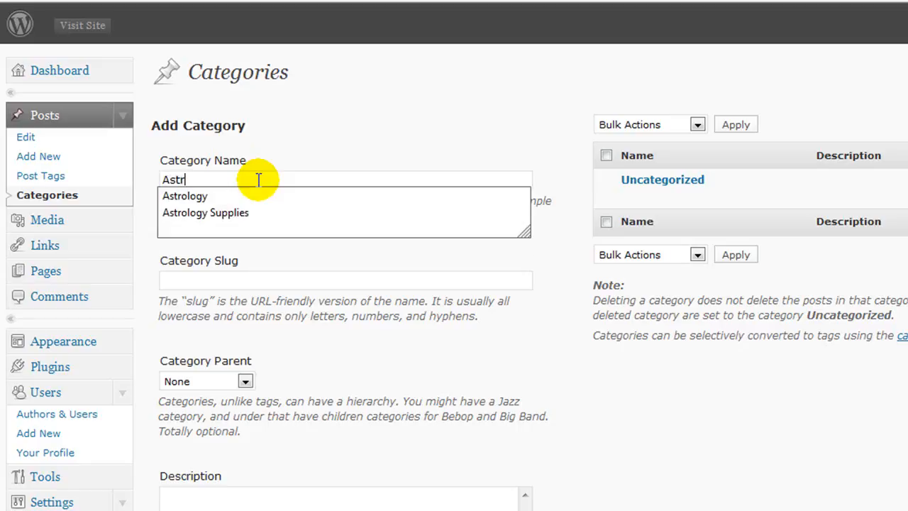
type("rology Produc")
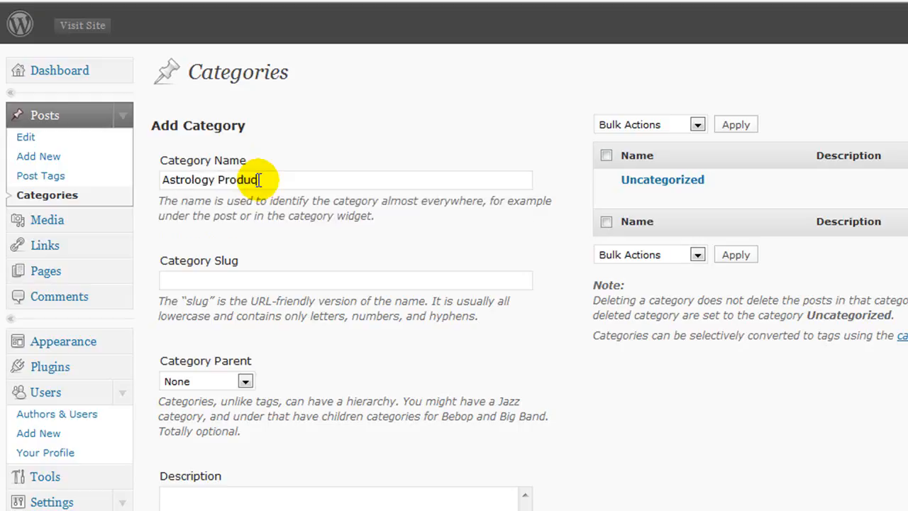
type("ts")
left_click(222, 279)
type("Astrology")
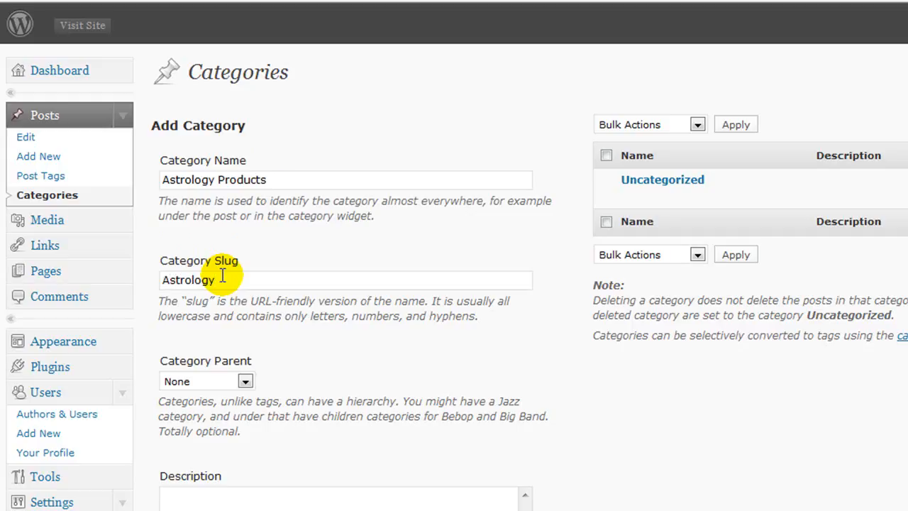
type(" Products")
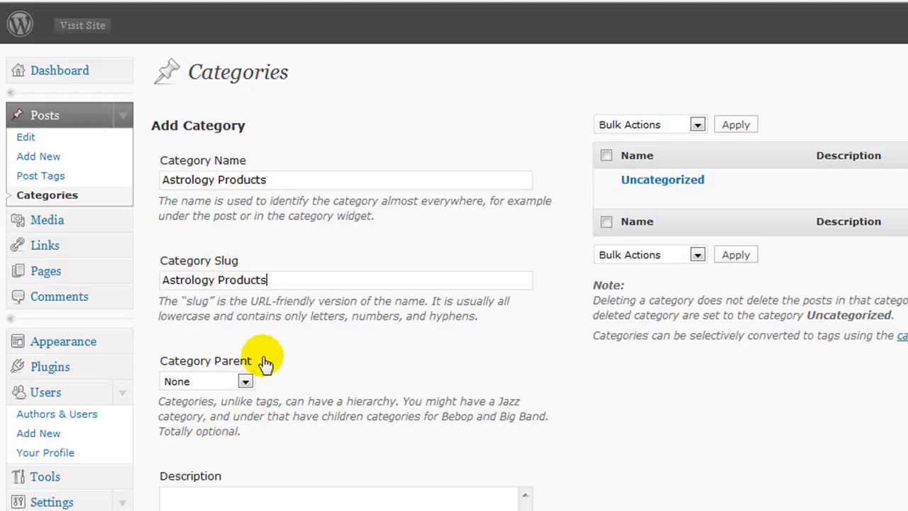
scroll(338, 355, "down", 5)
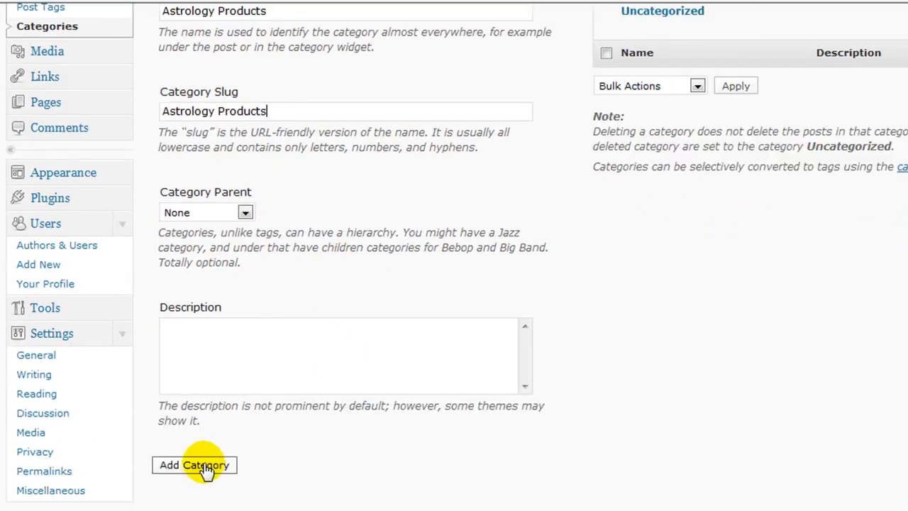
left_click(204, 468)
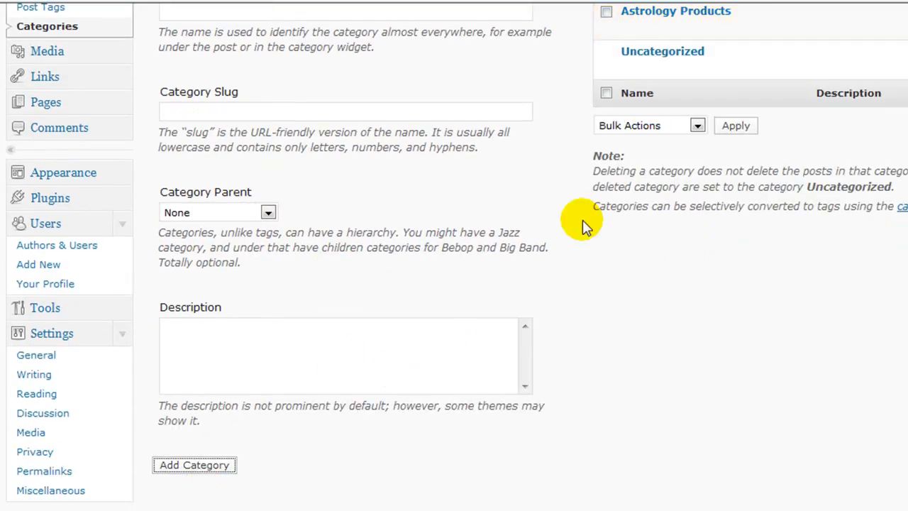
scroll(634, 184, "up", 5)
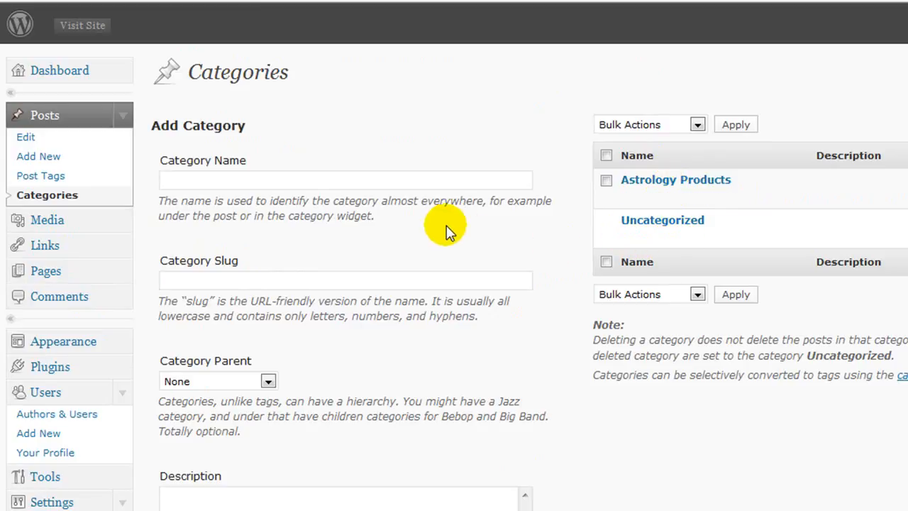
Enter 'Astrology Videos' as the new category name and copy it
left_click(238, 183)
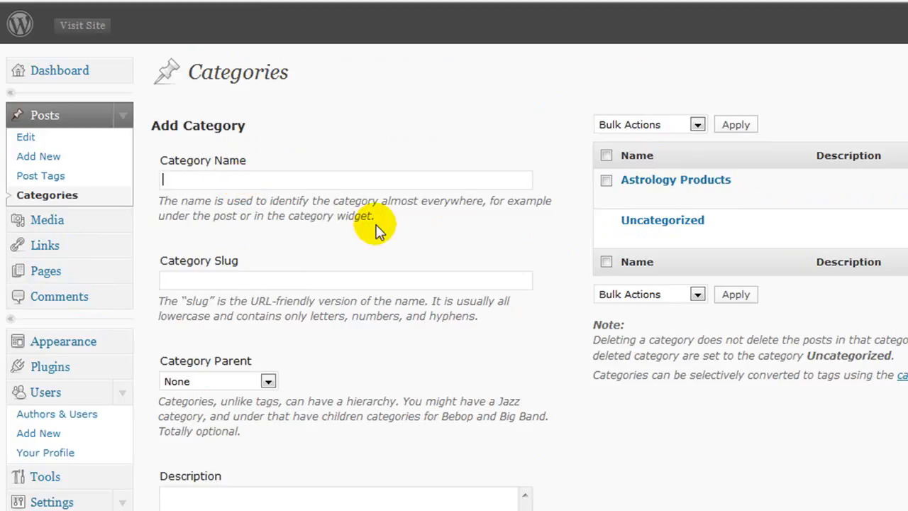
type("As")
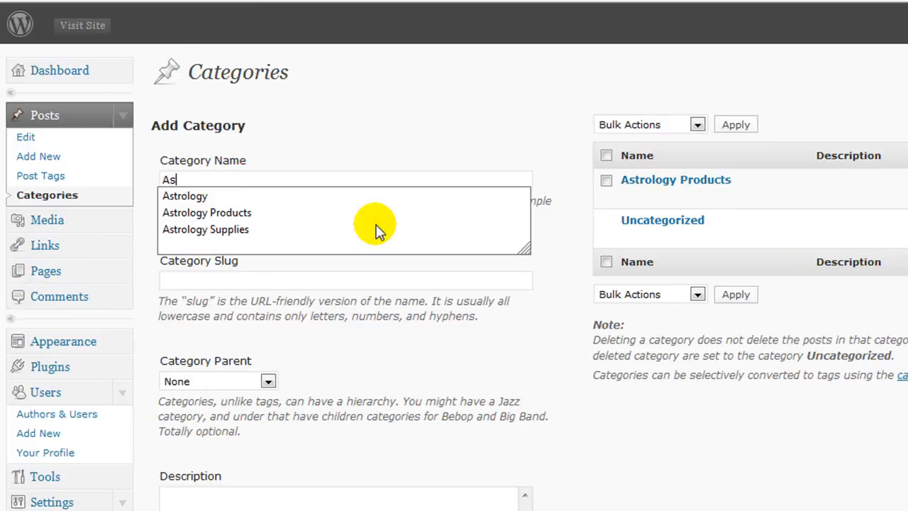
type("trology Videos")
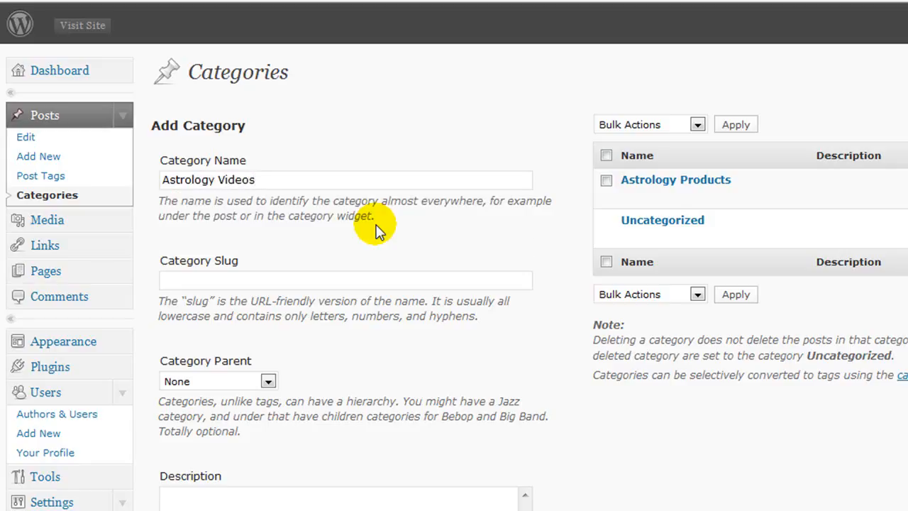
left_click_drag(255, 180, 158, 178)
right_click(174, 183)
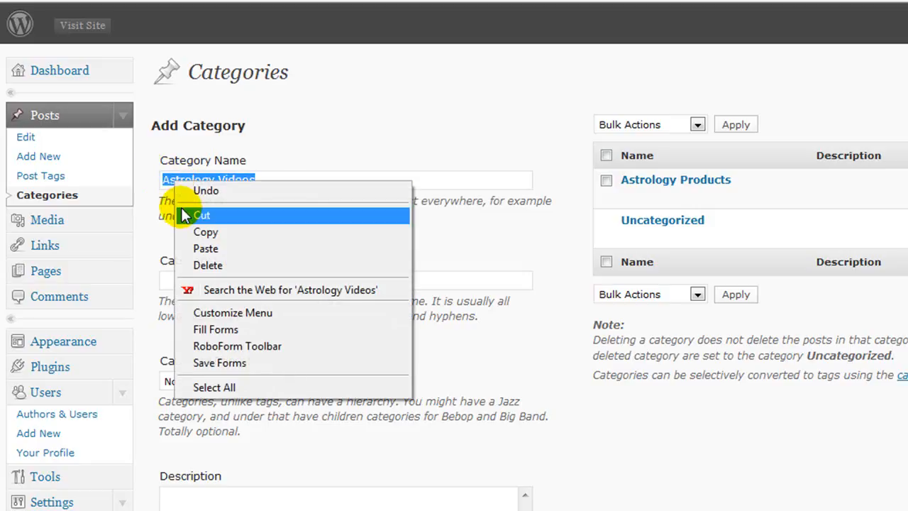
left_click(191, 229)
Paste 'Astrology Videos' as the slug and add the category
left_click(180, 279)
right_click(180, 279)
left_click(197, 358)
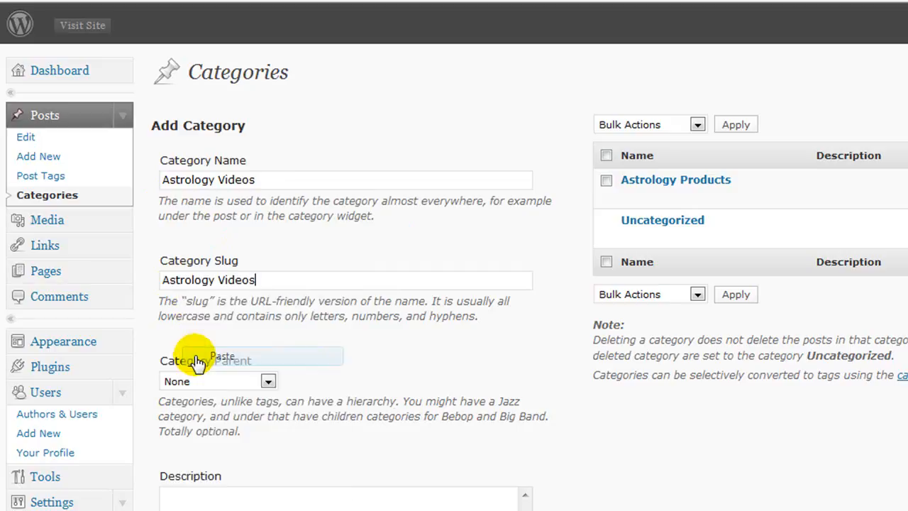
scroll(245, 359, "down", 2)
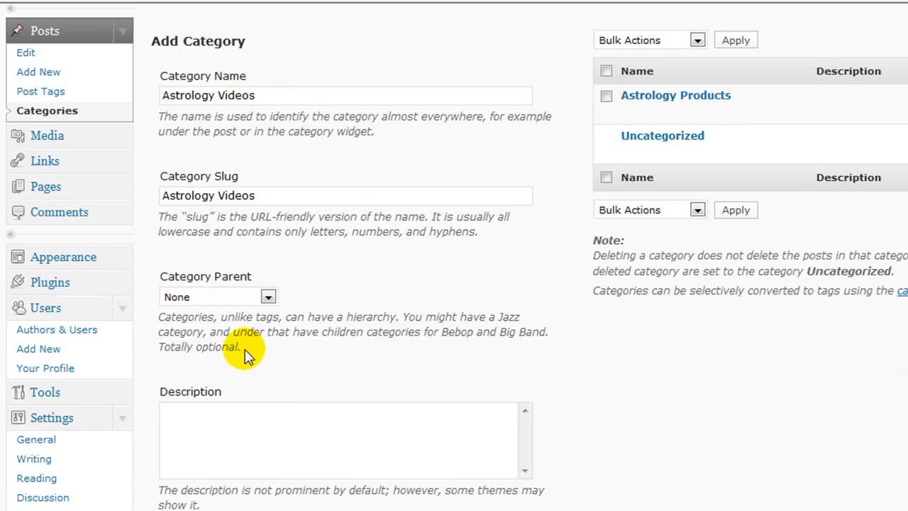
scroll(247, 354, "down", 2)
left_click(191, 466)
scroll(638, 412, "up", 4)
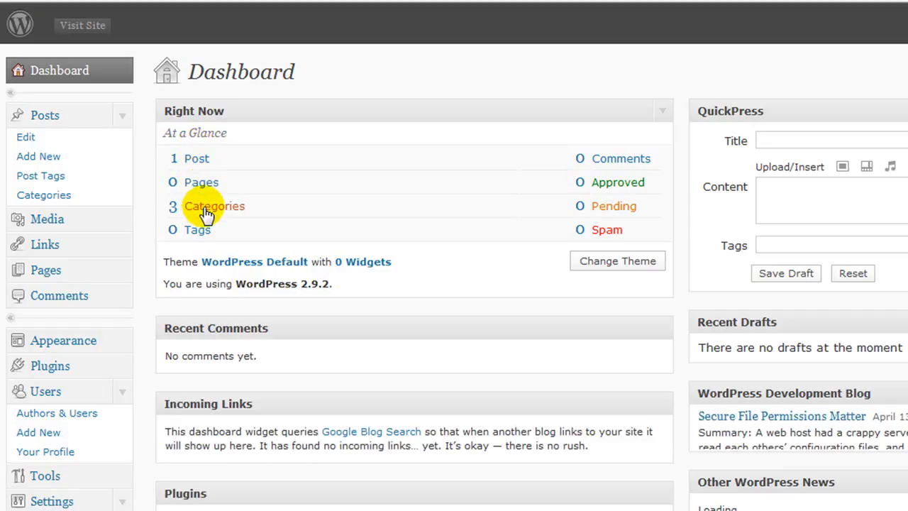
Go to Appearance > Themes and reach the Install Themes page with its feature filter
scroll(190, 312, "down", 3)
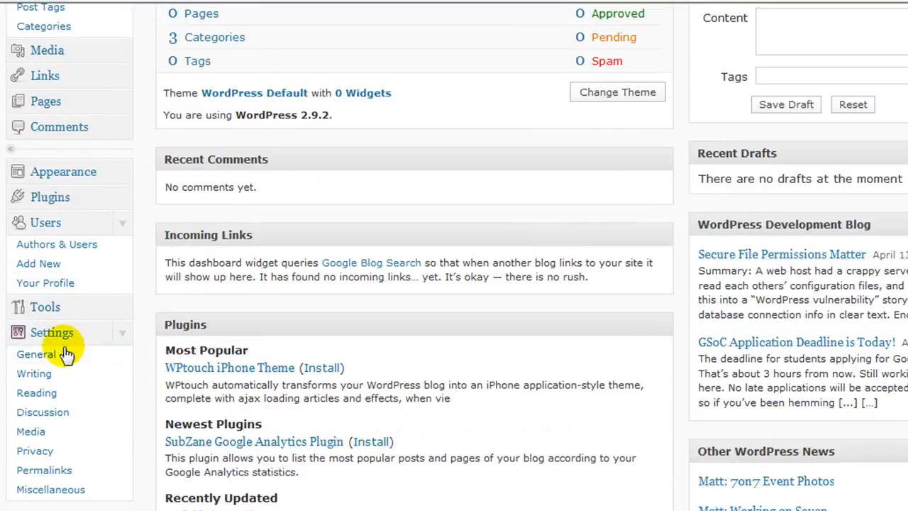
scroll(68, 356, "up", 2)
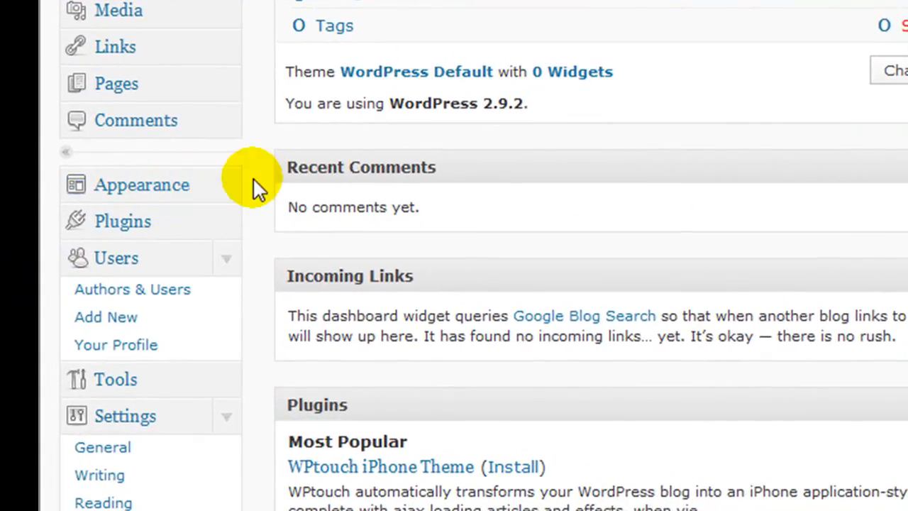
left_click(228, 183)
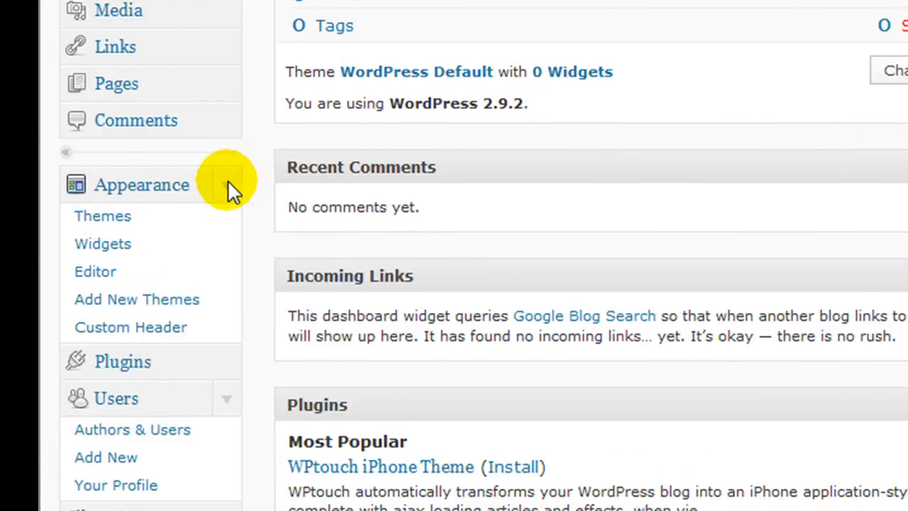
left_click(119, 220)
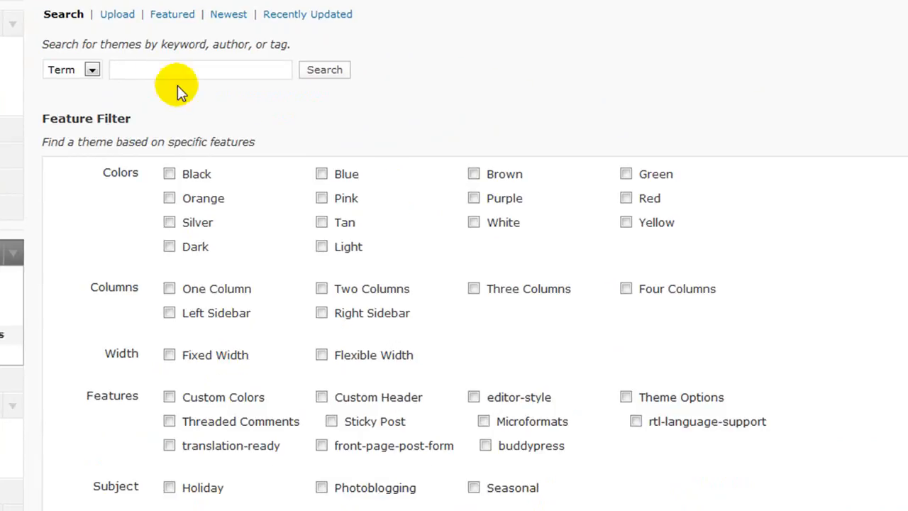
Find themes with the Blue colour filter, listing BlueSky, Modern-Blue and Prologue
left_click(163, 69)
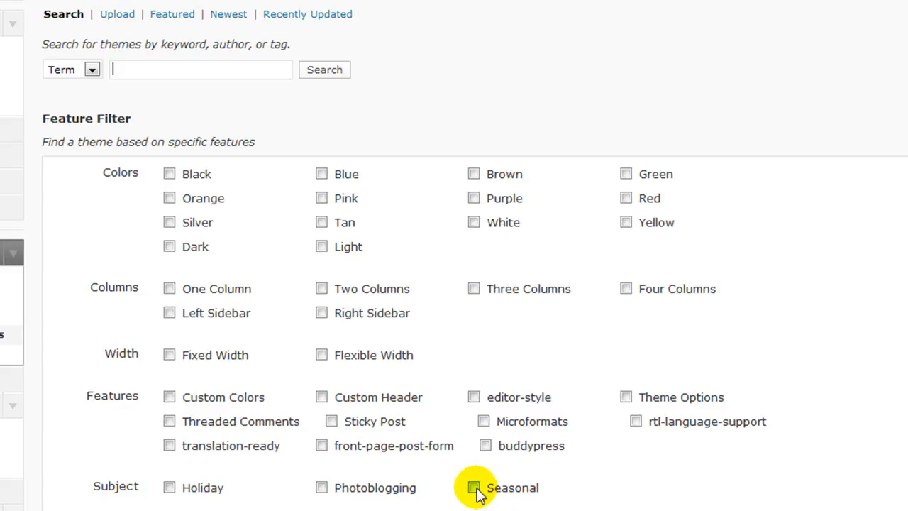
scroll(473, 483, "up", 2)
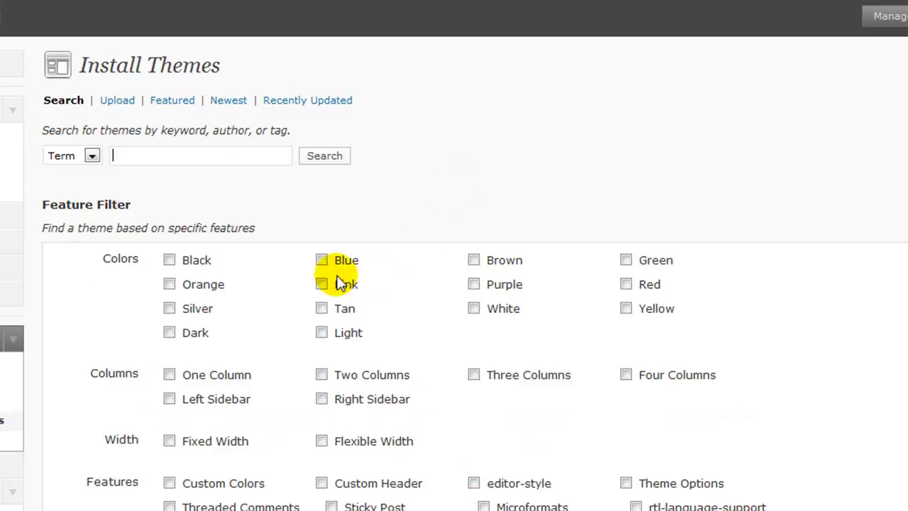
left_click(322, 259)
scroll(341, 286, "down", 4)
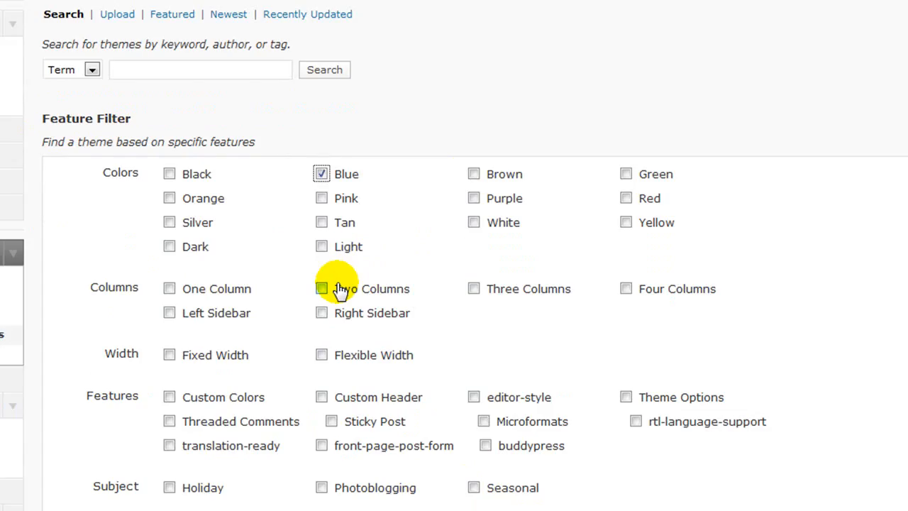
left_click(79, 380)
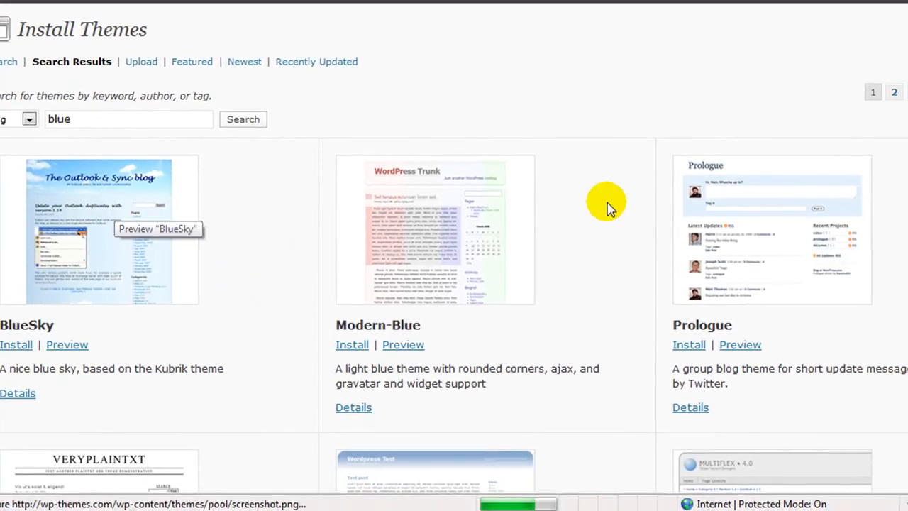
Scroll the Blue theme results and preview Elegant Brit (b) with its blue striped styling
scroll(609, 206, "down", 2)
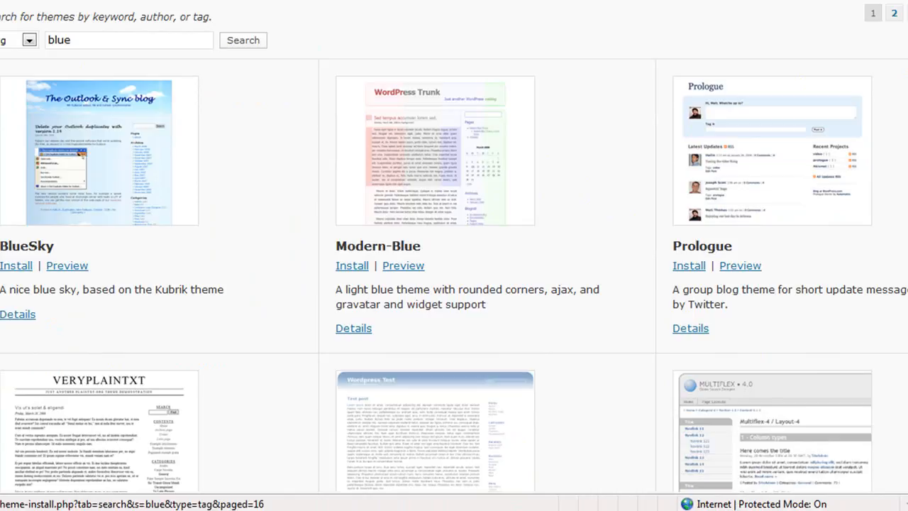
scroll(220, 191, "down", 5)
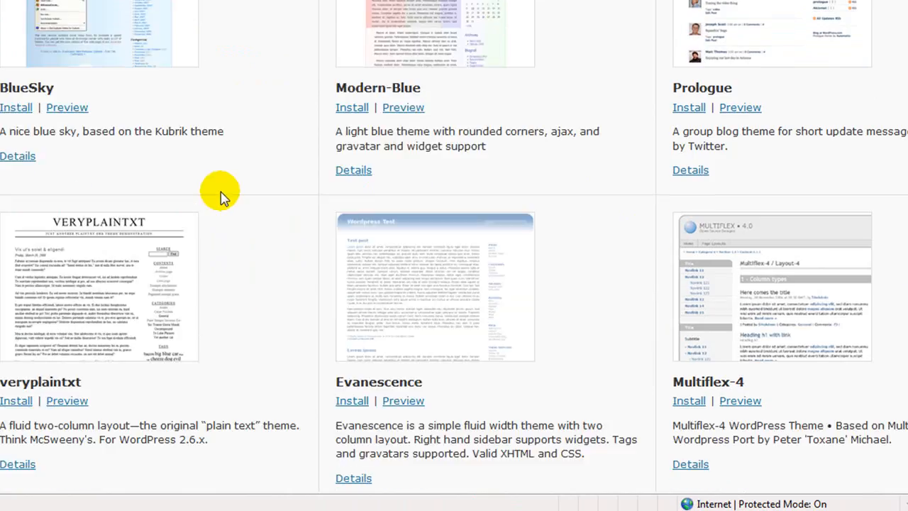
scroll(219, 190, "down", 2)
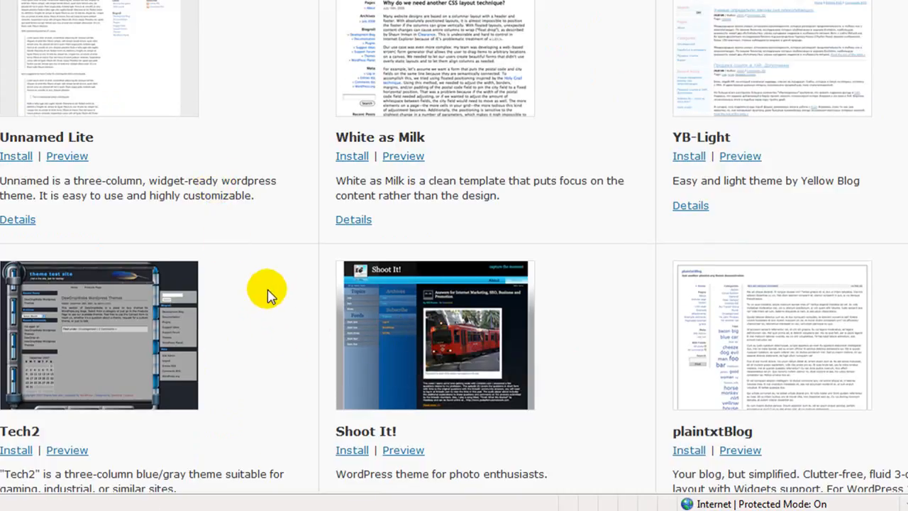
scroll(269, 293, "down", 4)
scroll(269, 287, "down", 4)
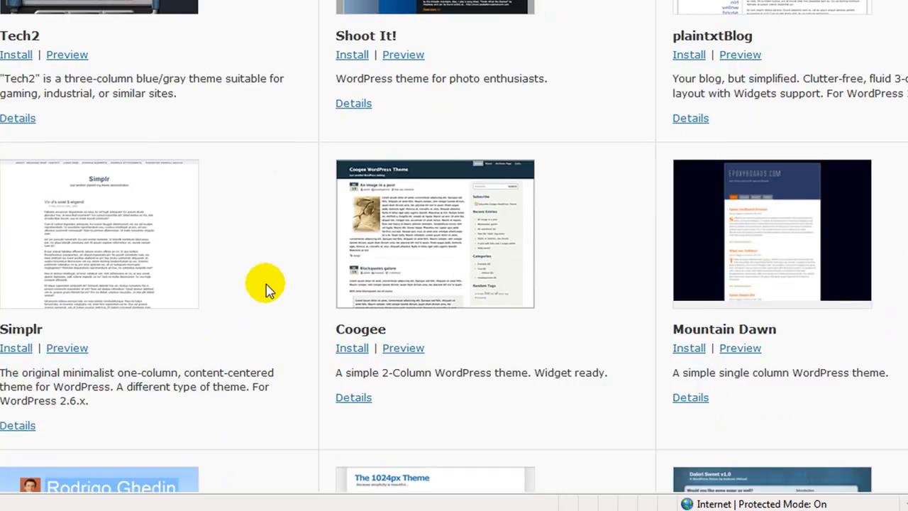
scroll(266, 290, "down", 4)
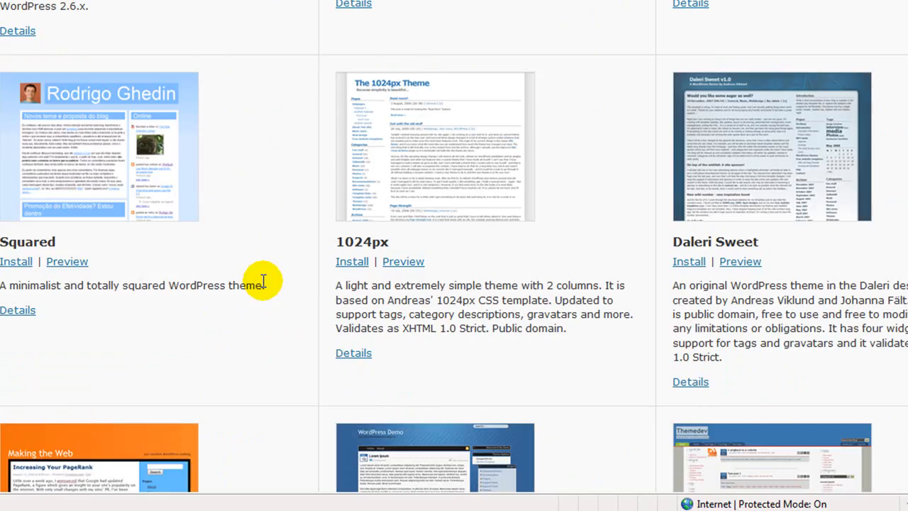
scroll(263, 286, "down", 1)
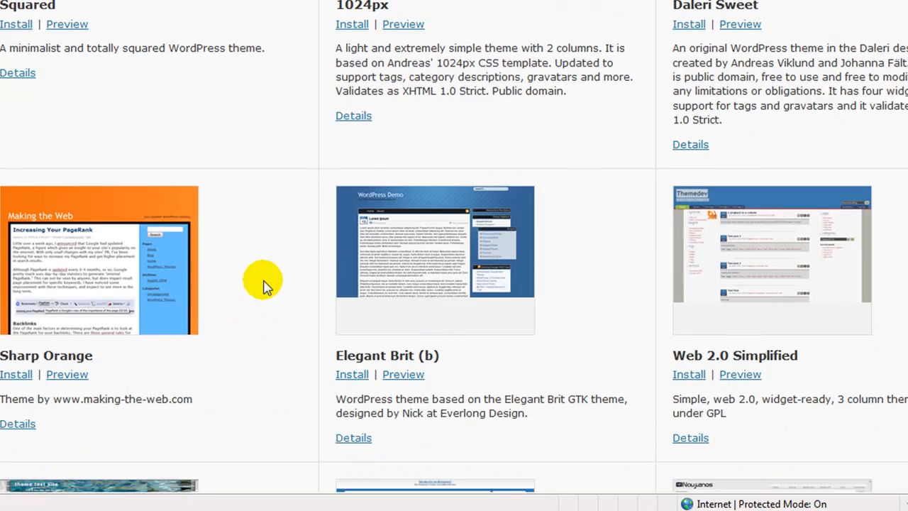
scroll(266, 283, "down", 2)
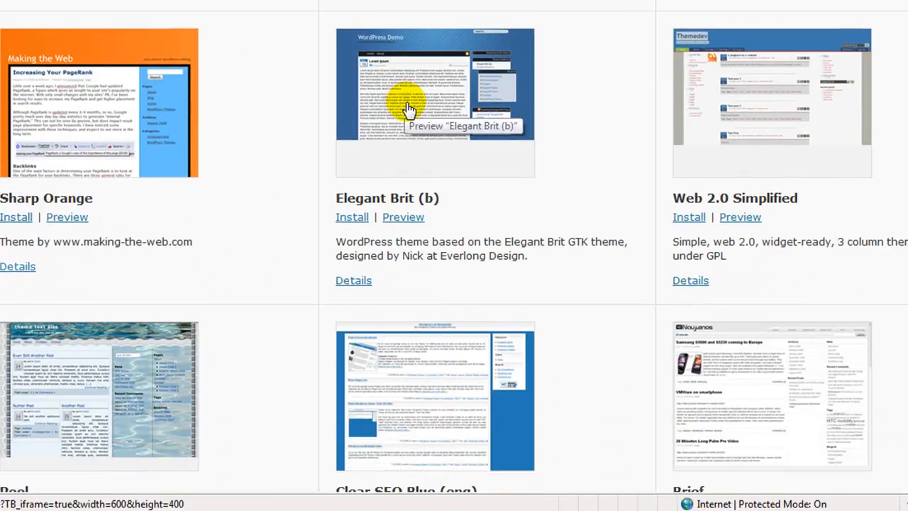
left_click(428, 237)
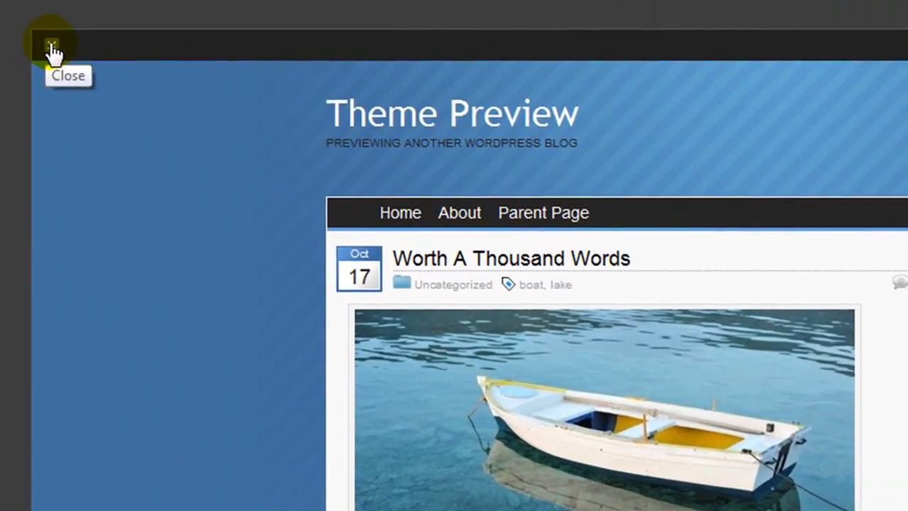
Install Elegant Brit (b) 1.2.1 and make it the current theme
left_click(53, 48)
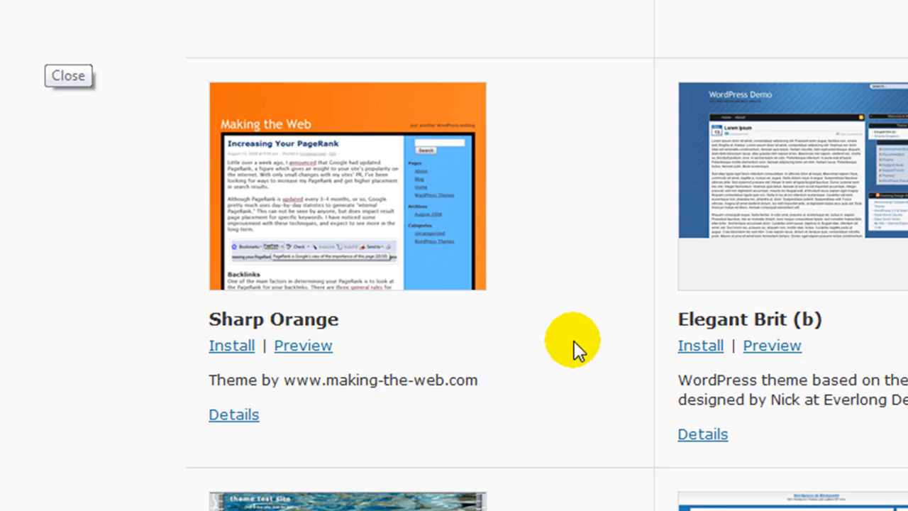
left_click(700, 347)
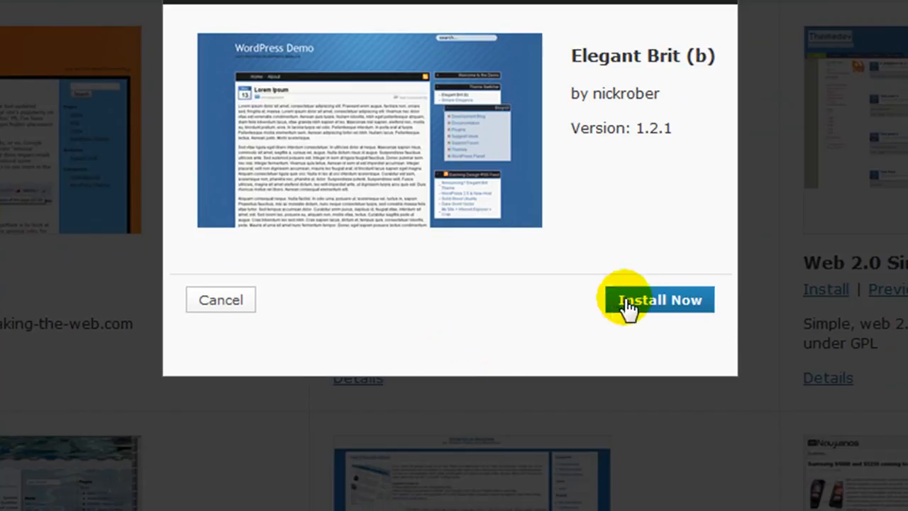
left_click(678, 301)
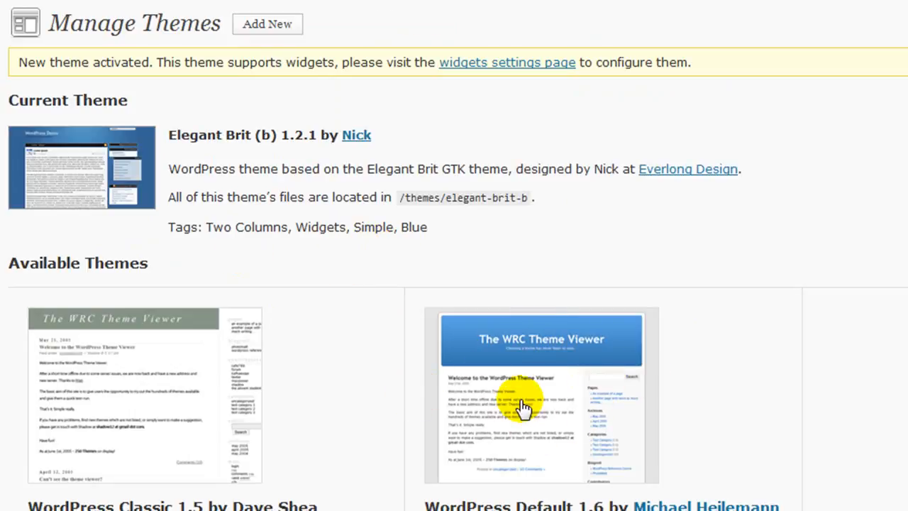
Delete the WordPress Classic theme, confirming with OK
scroll(523, 408, "down", 3)
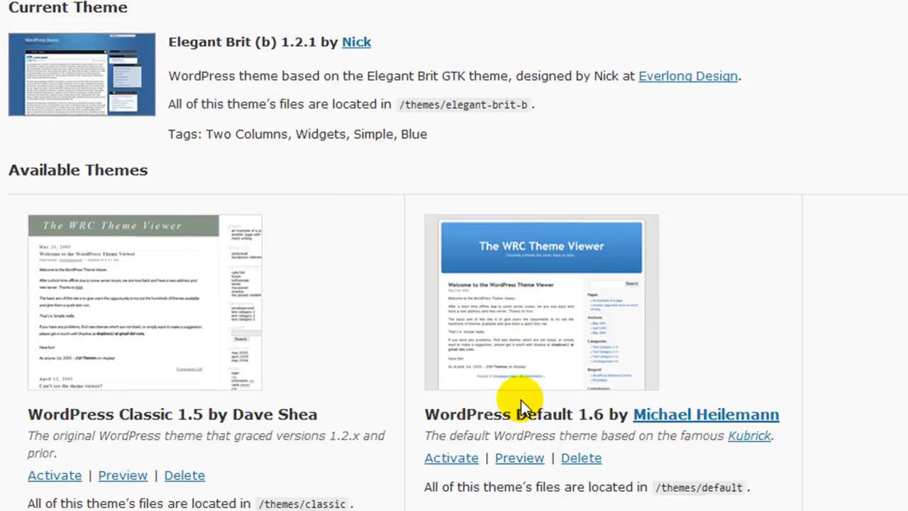
left_click(185, 474)
left_click(574, 244)
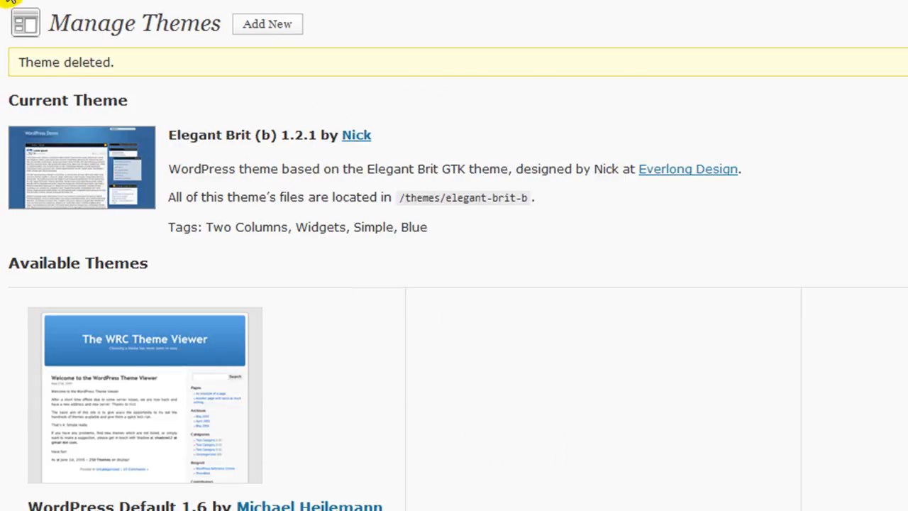
left_click(52, 21)
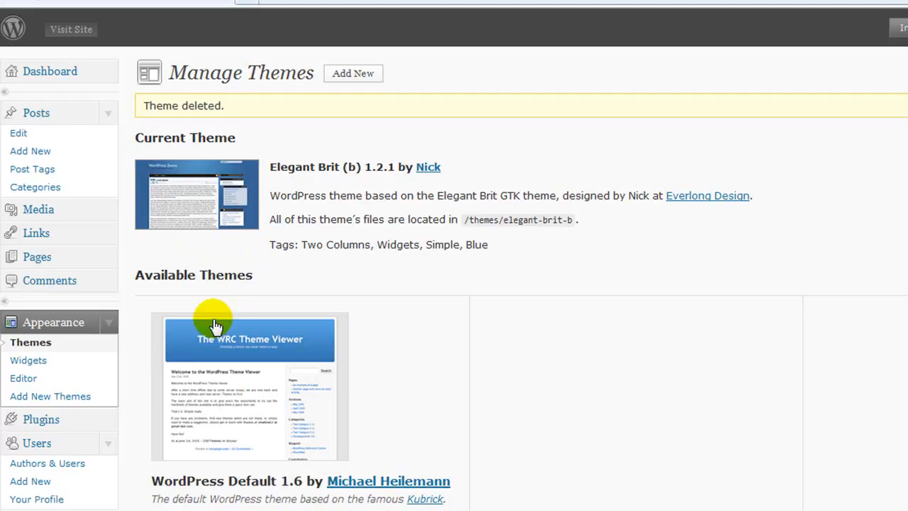
Upload cleancopy.zip from the WordPress folder and install it as a new theme
left_click(362, 75)
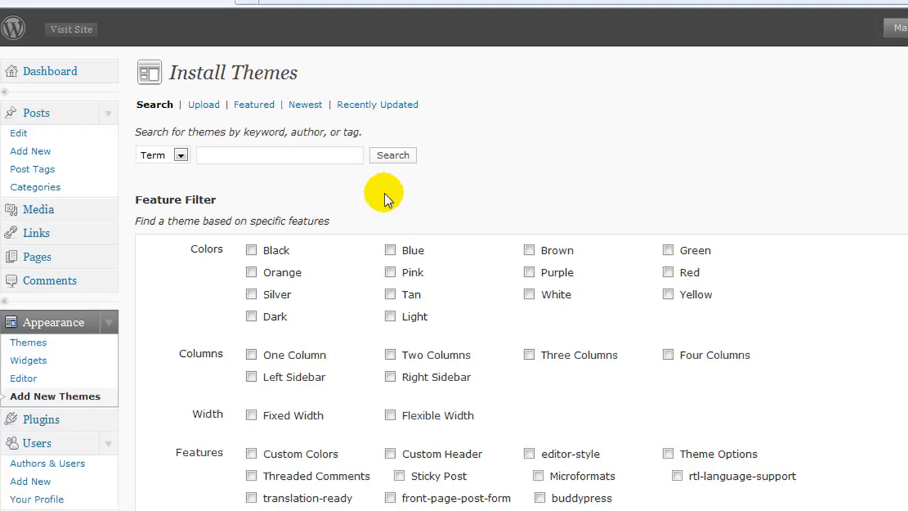
left_click(205, 106)
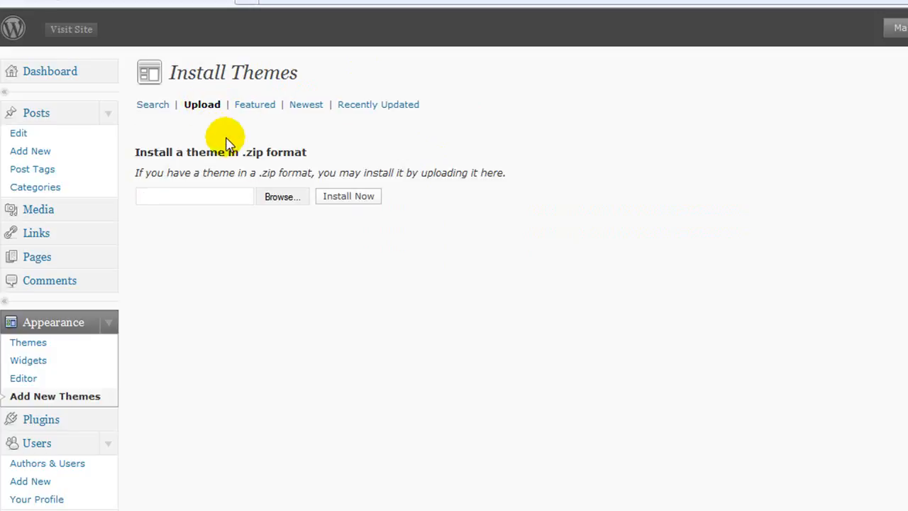
left_click(279, 198)
left_click_drag(212, 66, 209, 165)
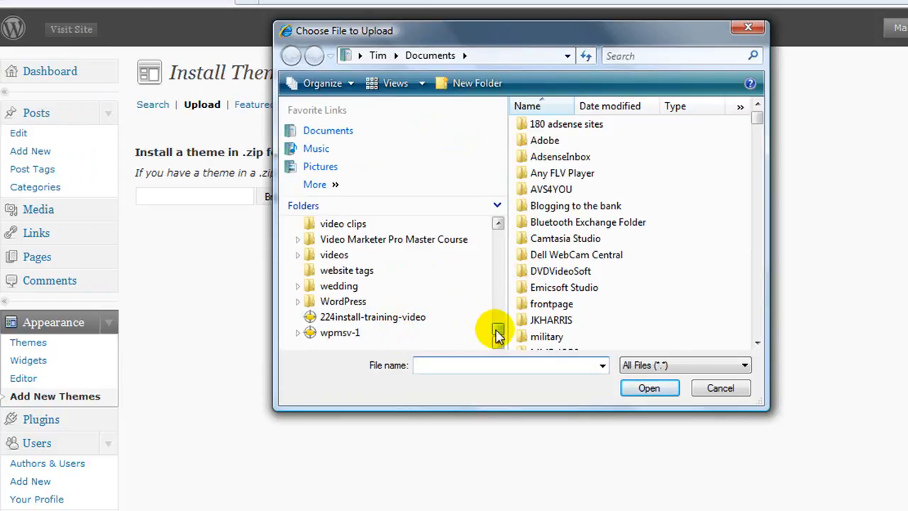
left_click(331, 304)
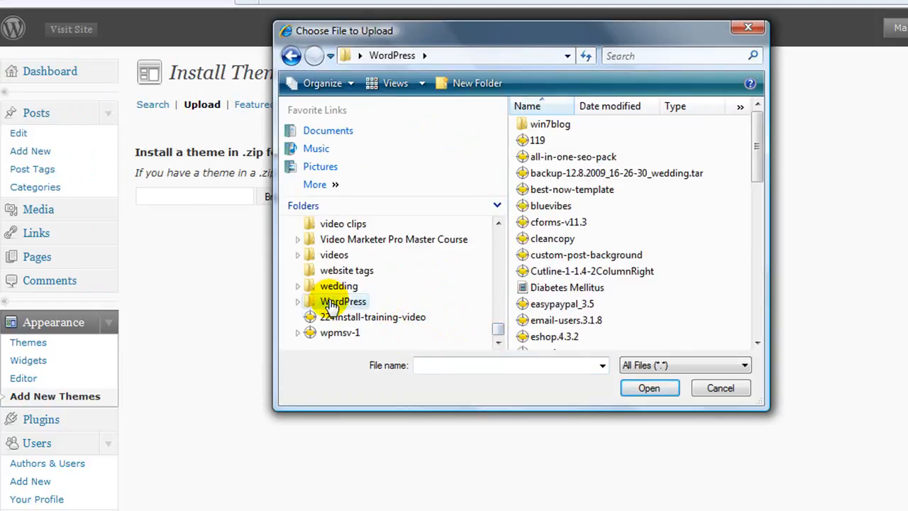
left_click(552, 240)
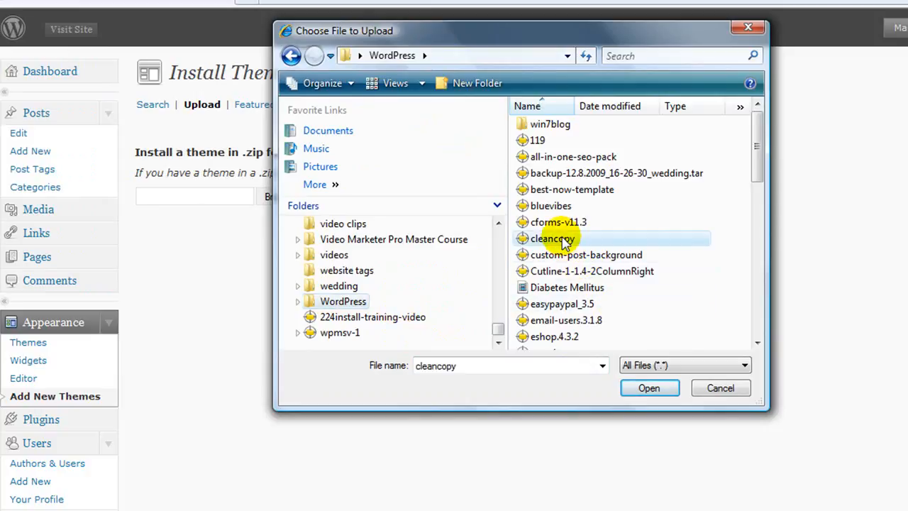
left_click(649, 391)
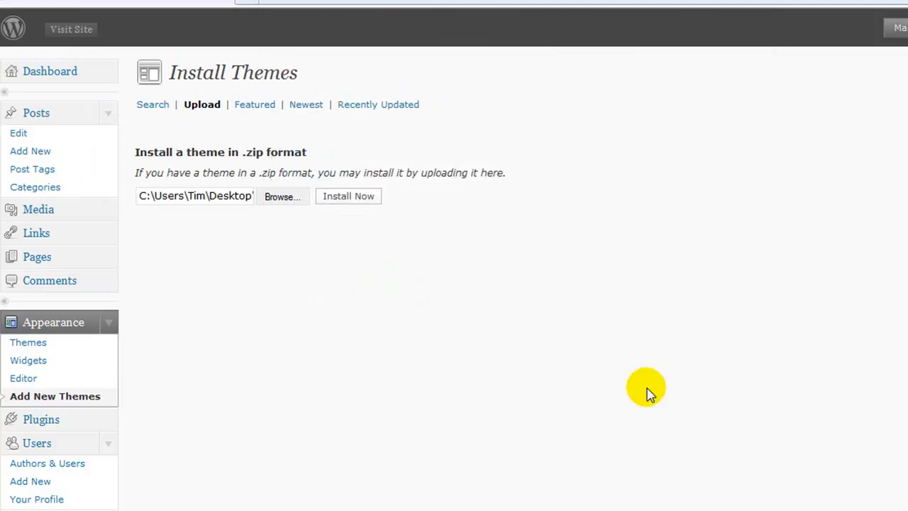
left_click(339, 202)
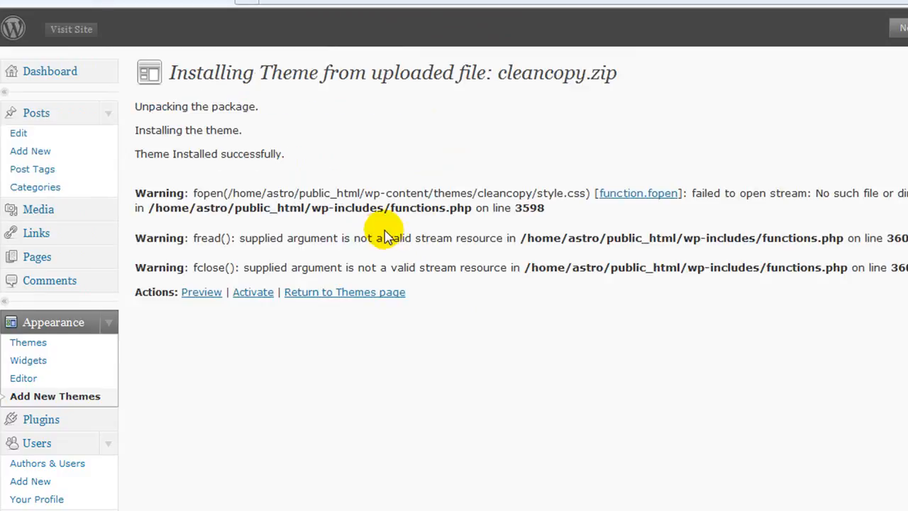
Activate the cleancopy theme, choosing Clean Copy Right Sidebar 1 under Available Themes
left_click(254, 298)
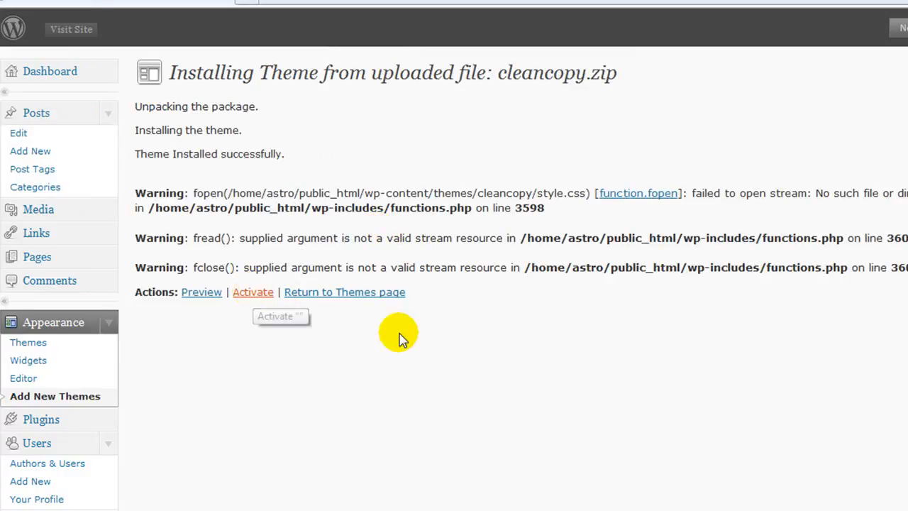
scroll(318, 305, "down", 2)
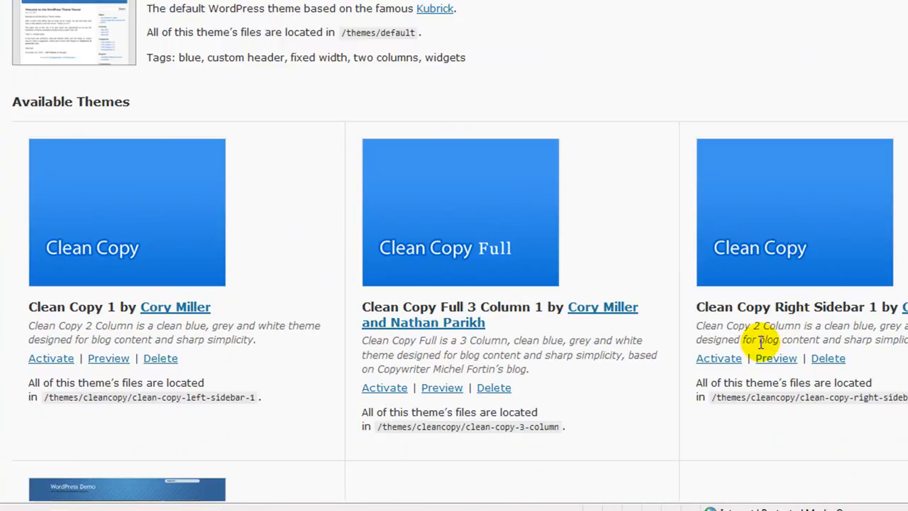
left_click(719, 360)
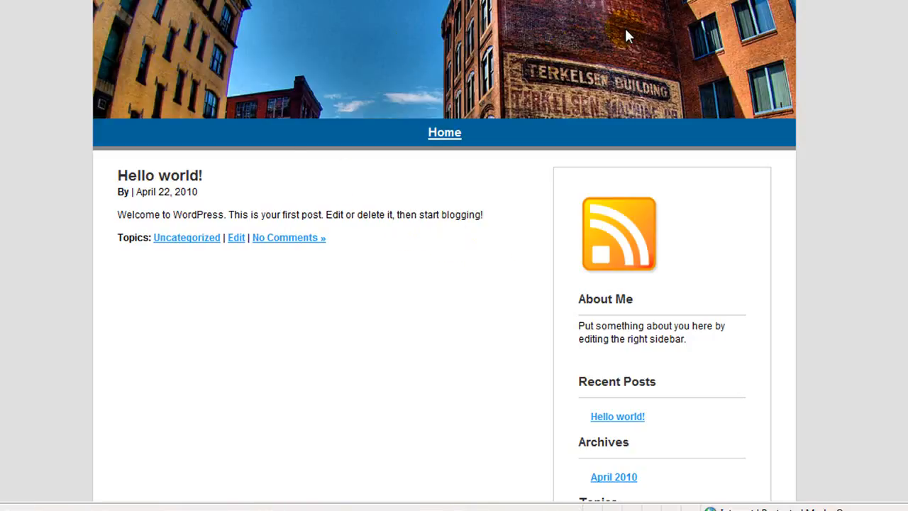
Review the blog home in the Clean Copy theme, then edit the Hello world! post
left_click(450, 135)
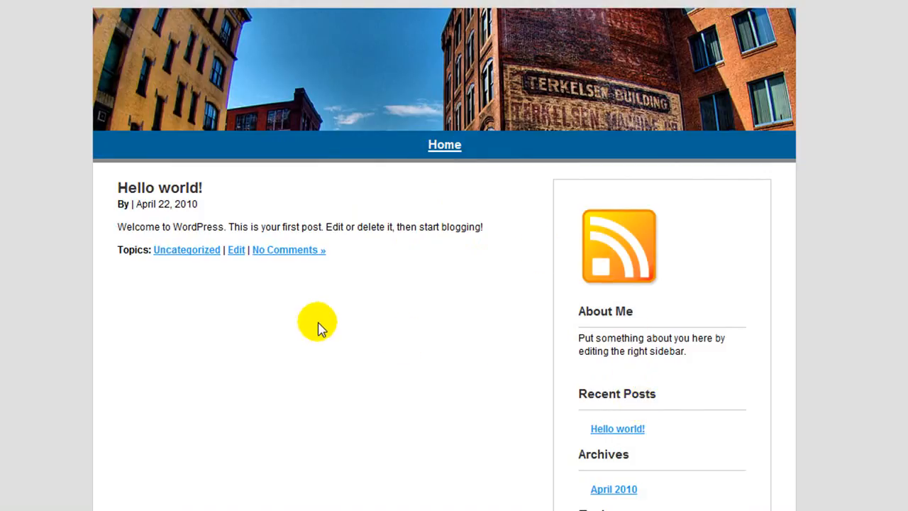
scroll(316, 324, "down", 1)
scroll(313, 320, "down", 4)
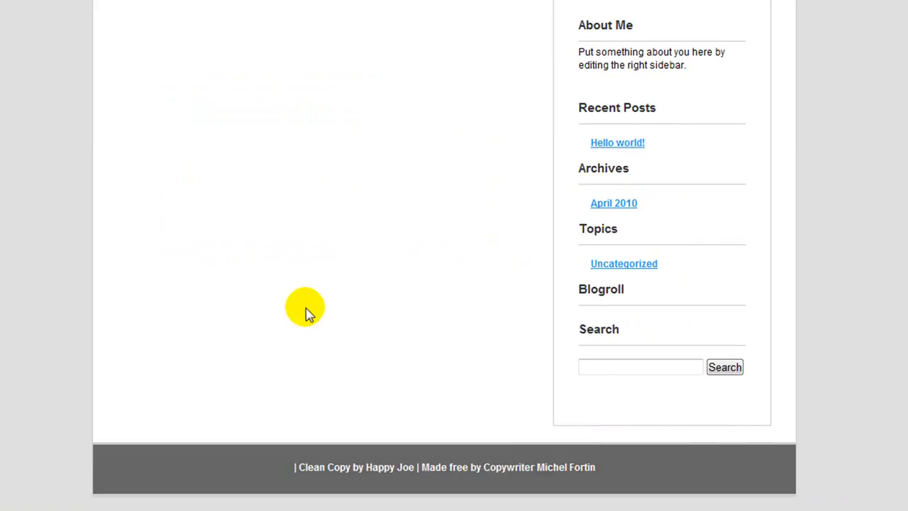
scroll(303, 312, "up", 1)
scroll(305, 312, "down", 1)
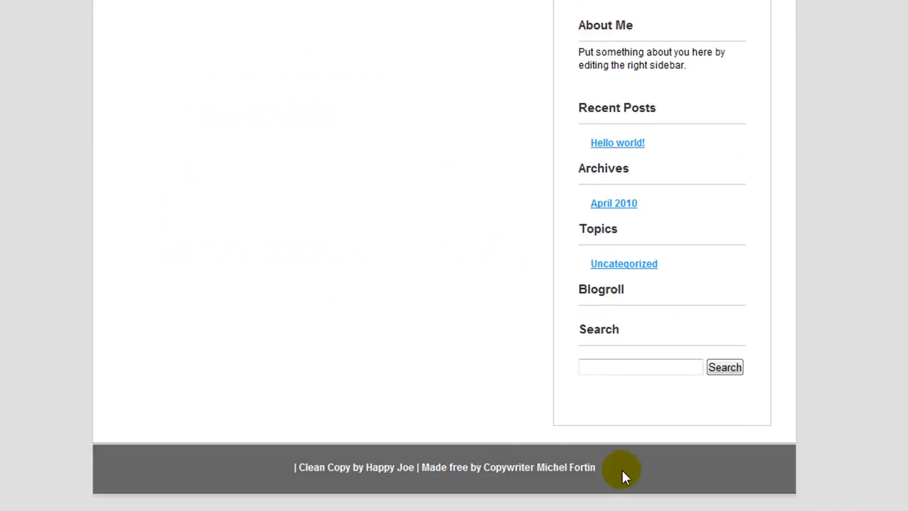
scroll(442, 366, "up", 4)
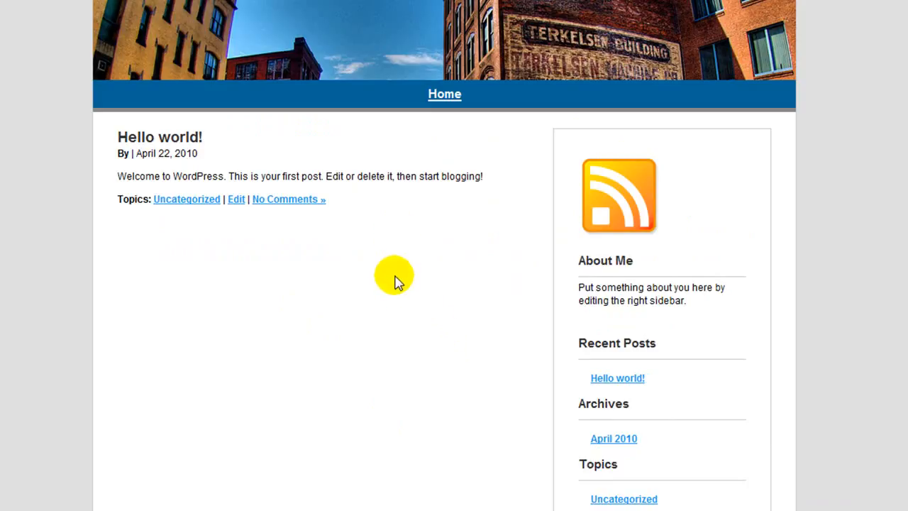
scroll(497, 193, "up", 1)
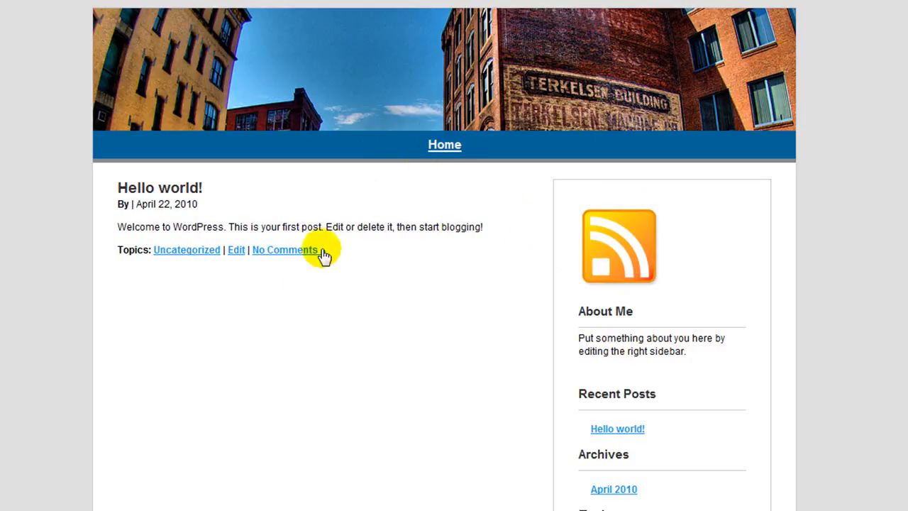
left_click(237, 250)
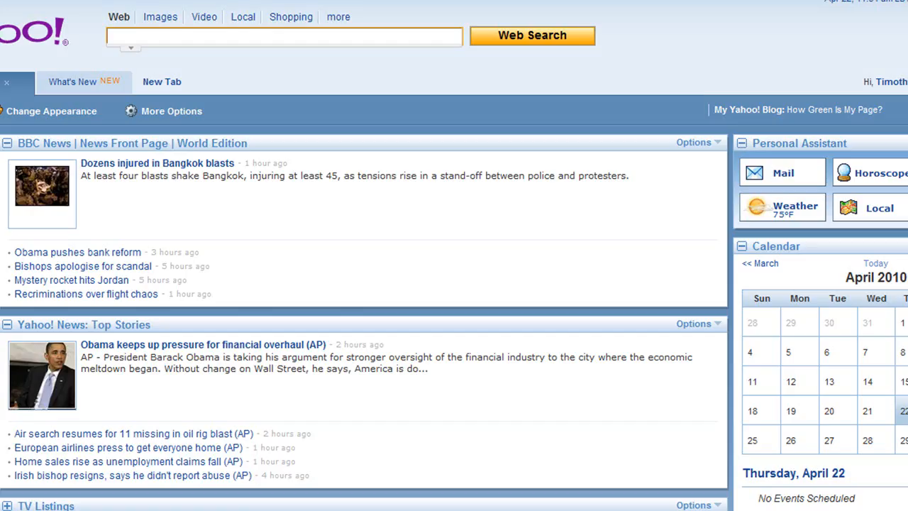
Open the saved Selling on eBay example site from the Favorites Center folder
key("alt+c")
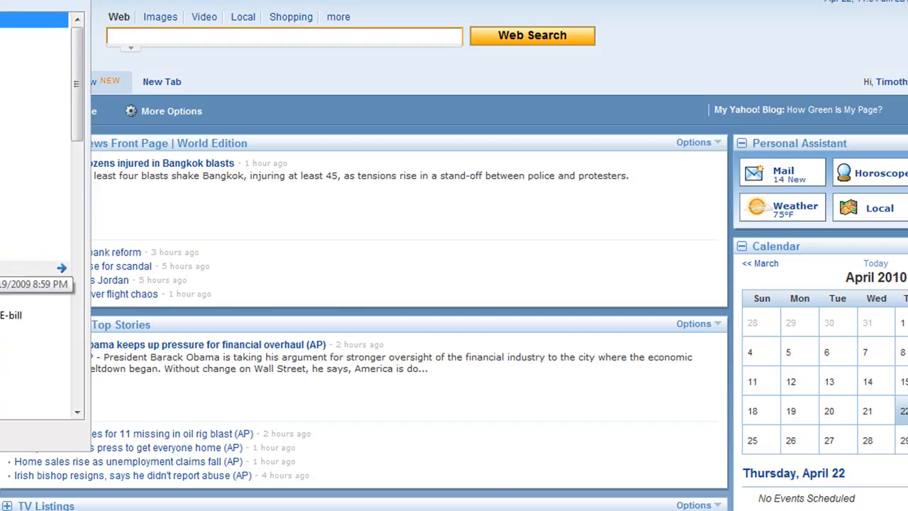
left_click(14, 268)
scroll(14, 238, "down", 6)
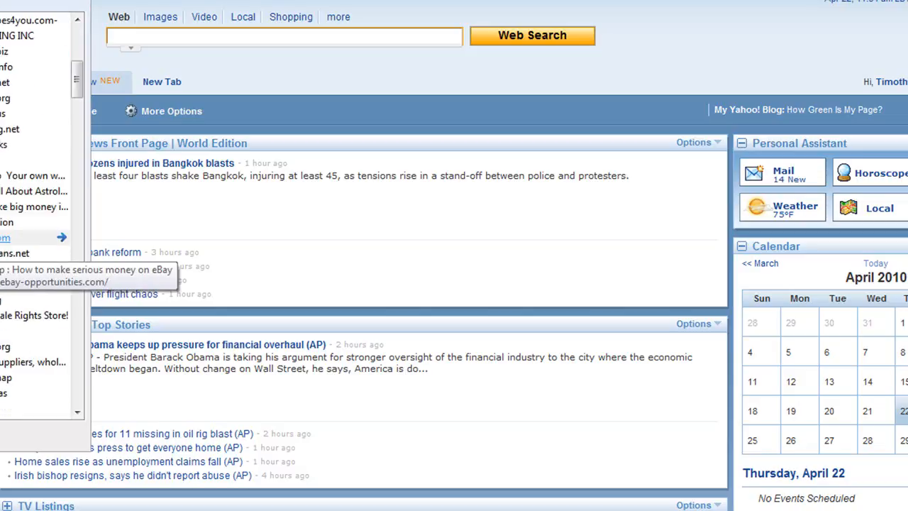
scroll(14, 237, "down", 8)
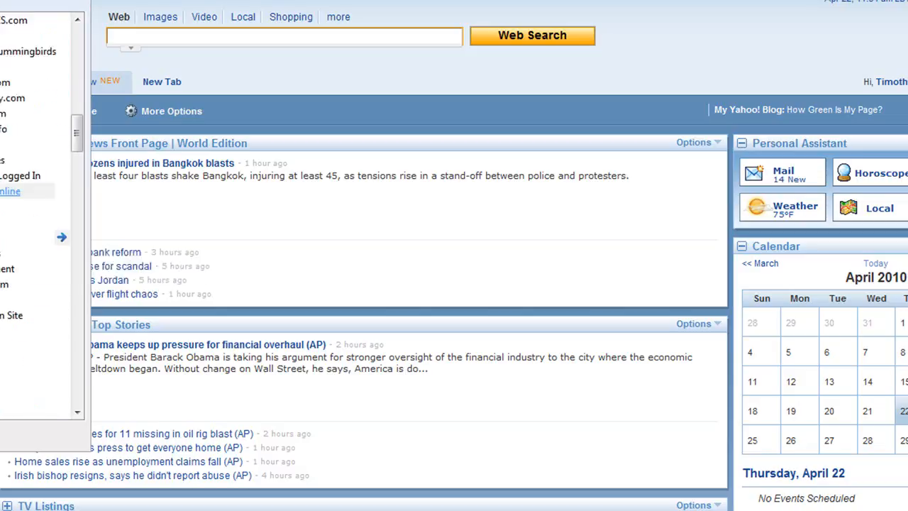
scroll(35, 237, "down", 8)
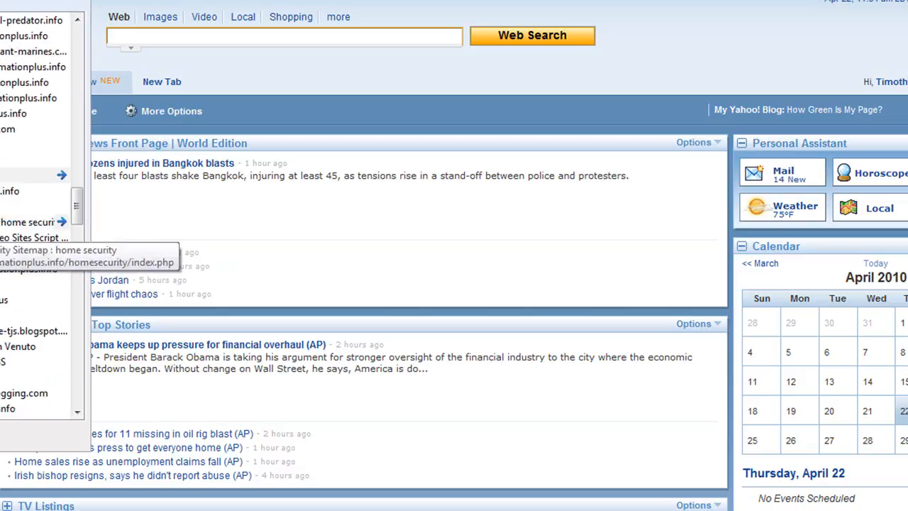
scroll(36, 238, "down", 3)
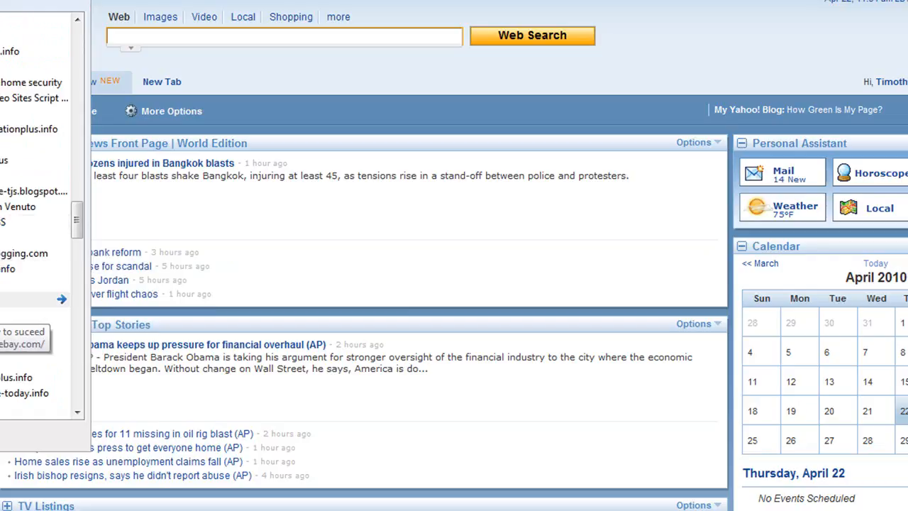
left_click(14, 300)
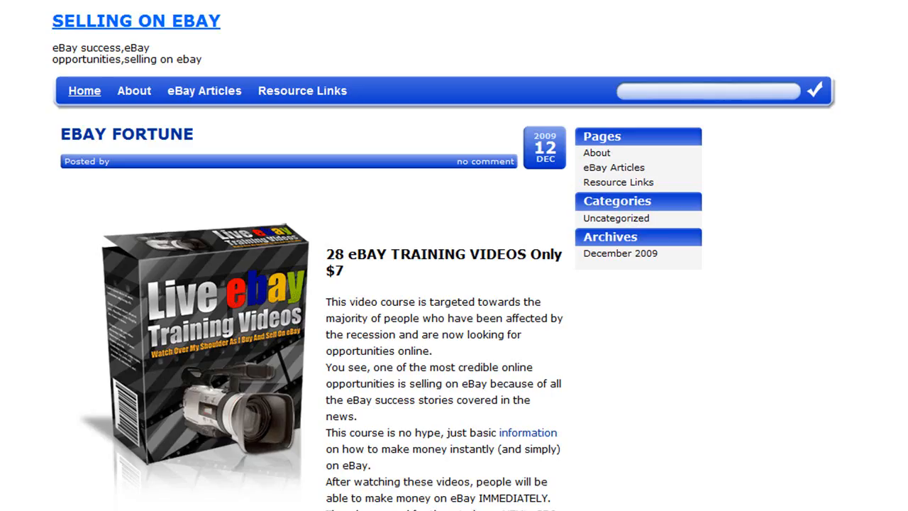
Scroll through the Resource Links page, then switch to the eBay Articles page
left_click(299, 92)
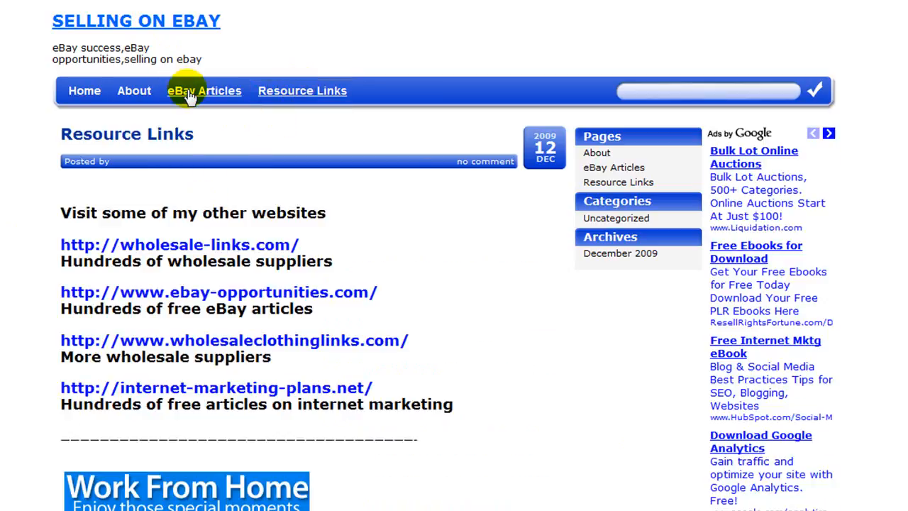
scroll(405, 334, "down", 5)
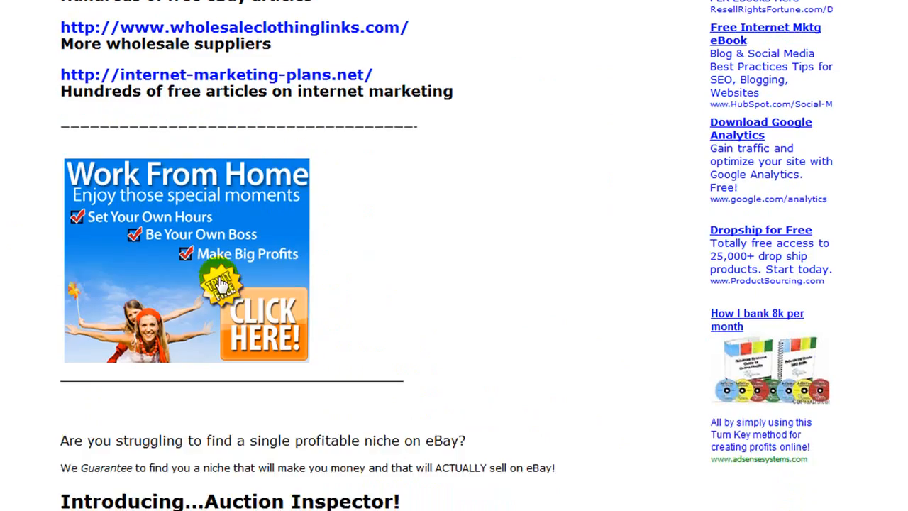
scroll(201, 251, "down", 2)
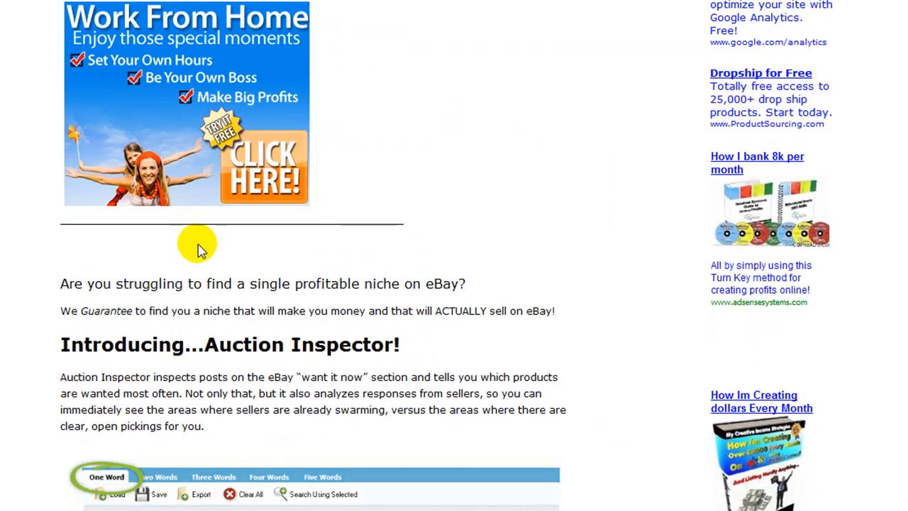
scroll(200, 250, "up", 2)
scroll(200, 245, "up", 3)
scroll(202, 245, "down", 12)
scroll(200, 247, "down", 2)
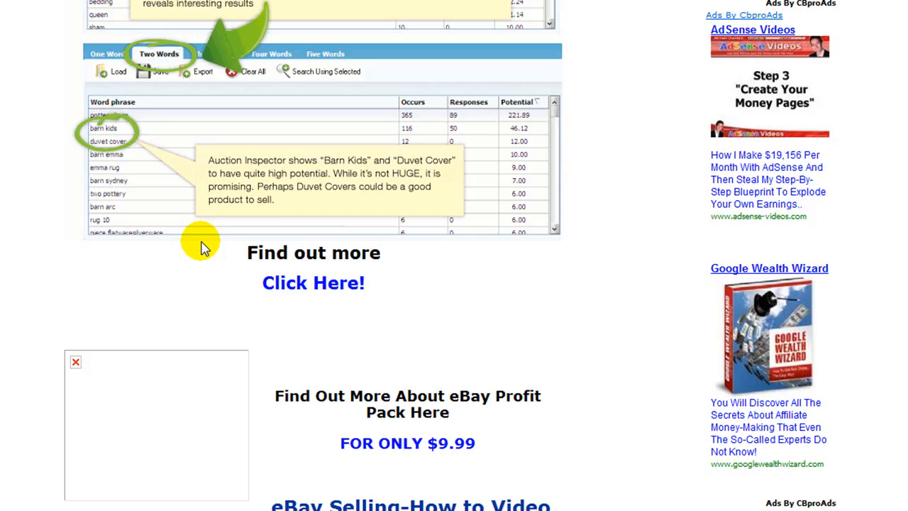
scroll(202, 256, "down", 3)
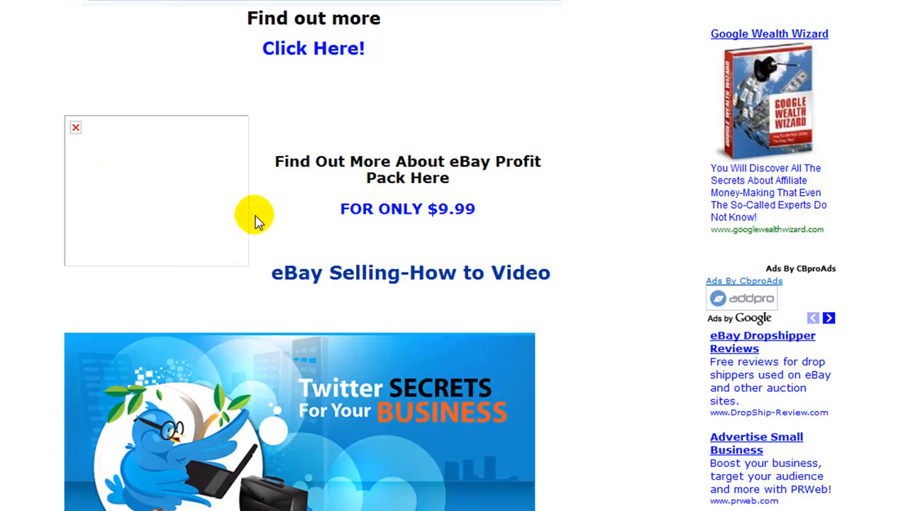
scroll(256, 219, "down", 3)
scroll(262, 248, "up", 10)
scroll(261, 248, "up", 13)
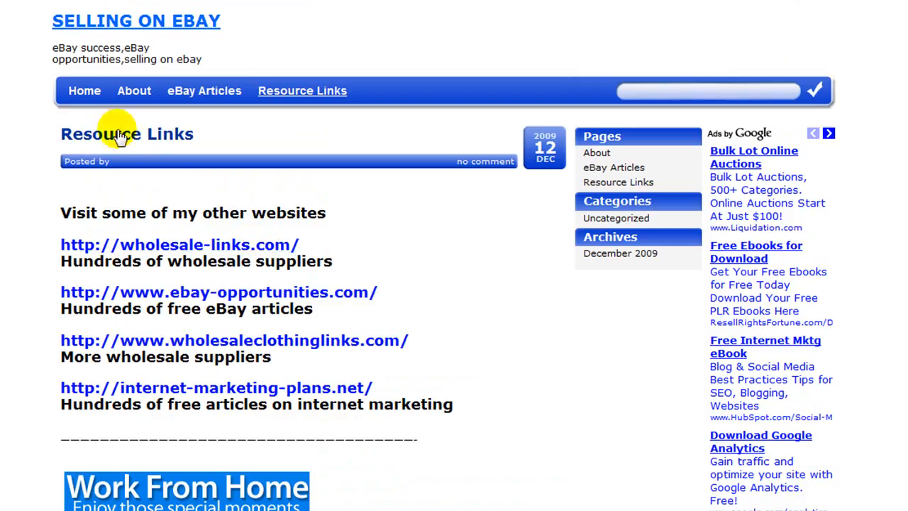
left_click(210, 92)
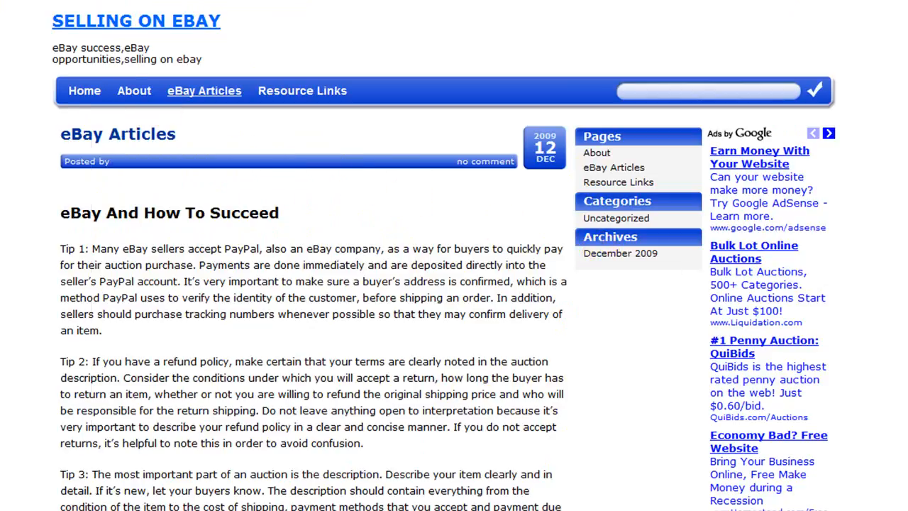
left_click(2, 2)
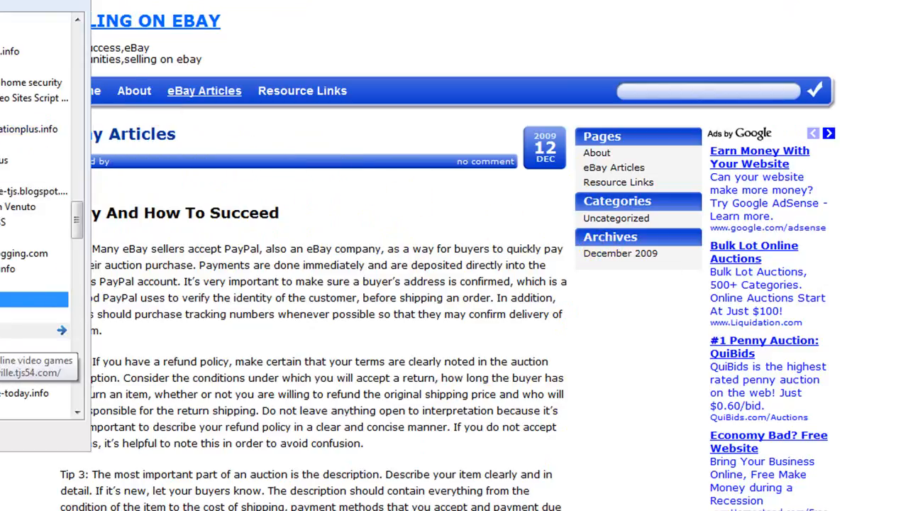
Open the Farming Extreme Manager example site from the favourites
left_click(2, 331)
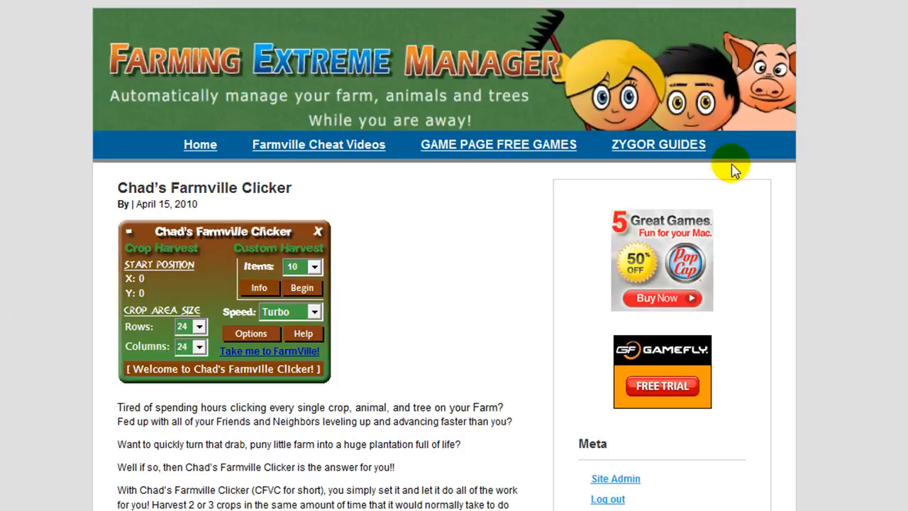
scroll(889, 236, "down", 1)
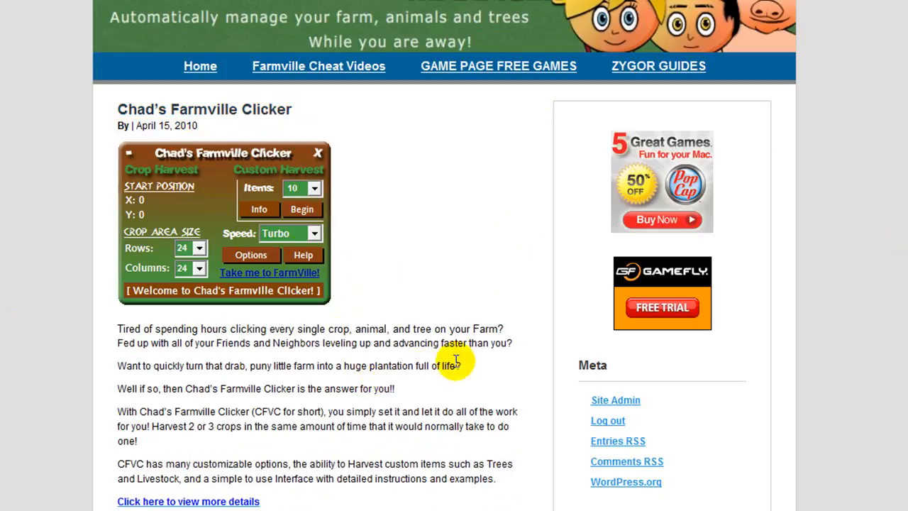
scroll(450, 368, "up", 2)
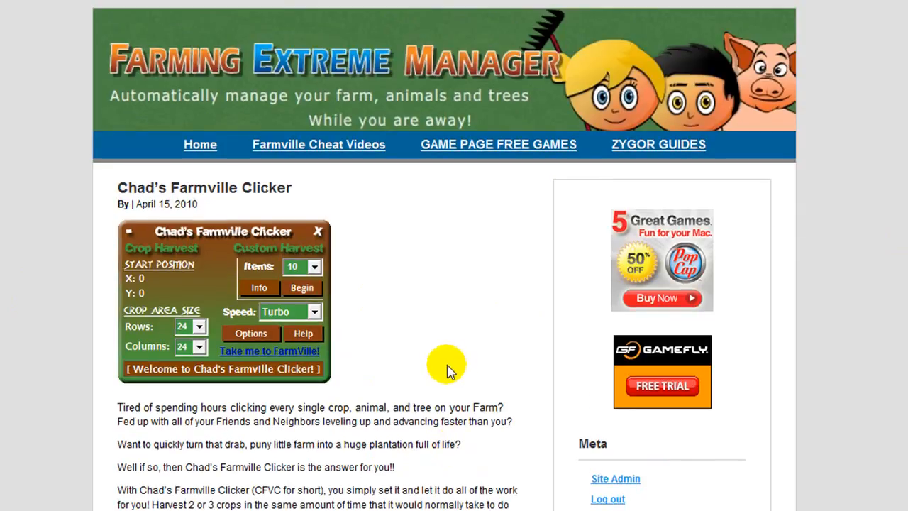
Browse the GAME PAGE FREE GAMES page of game ads from top to bottom
left_click(461, 143)
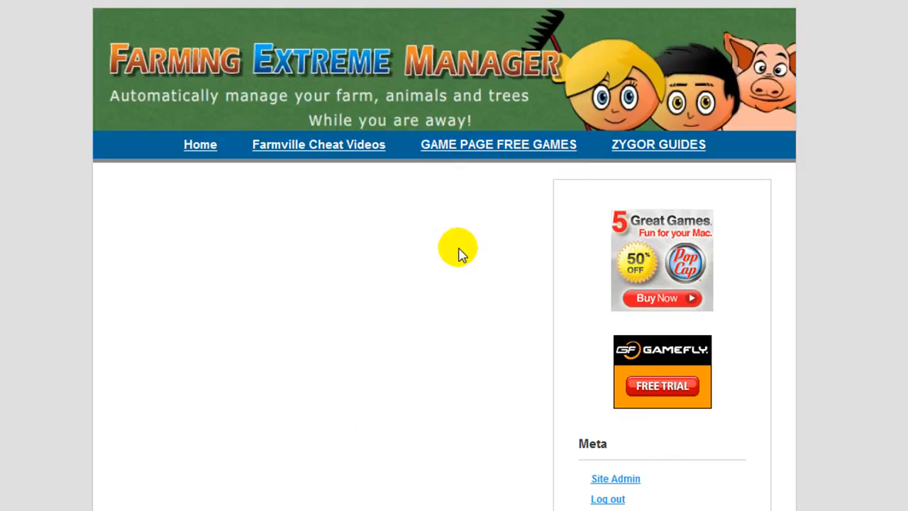
scroll(459, 256, "down", 3)
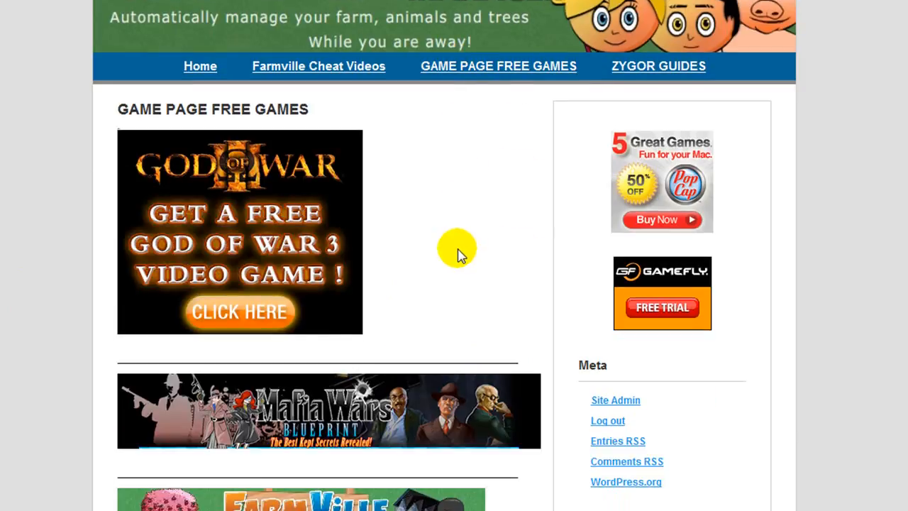
scroll(459, 255, "down", 2)
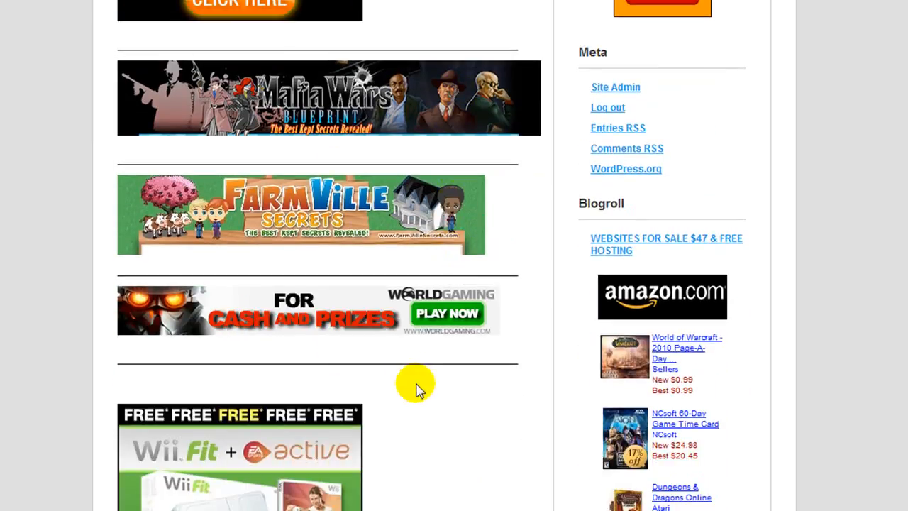
scroll(405, 331, "down", 2)
scroll(405, 331, "down", 1)
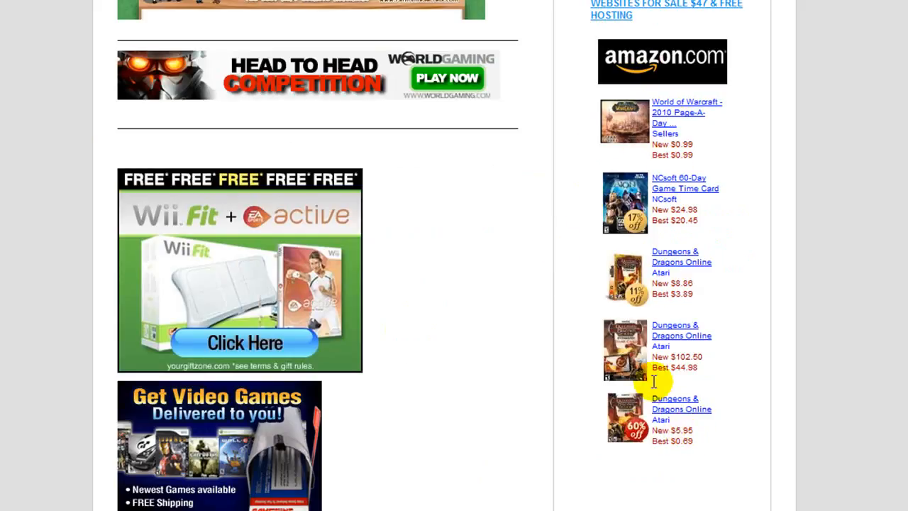
scroll(648, 151, "down", 2)
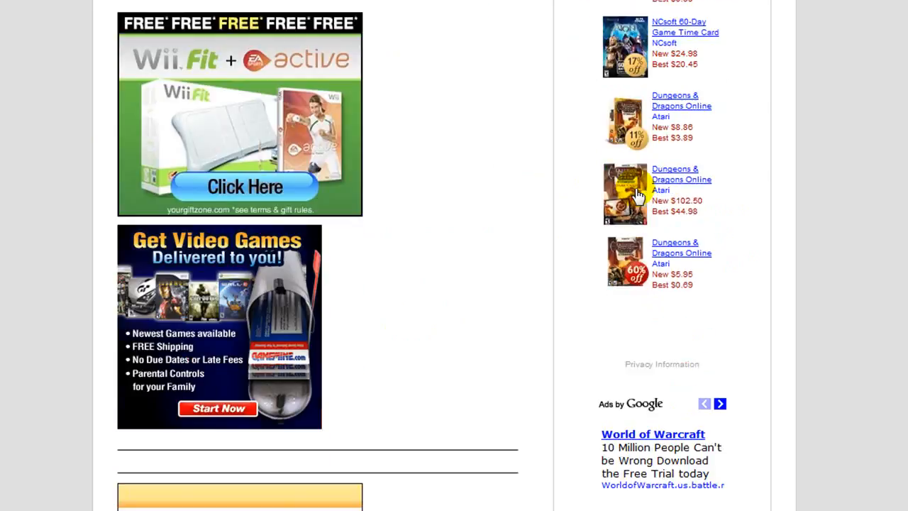
scroll(635, 196, "down", 2)
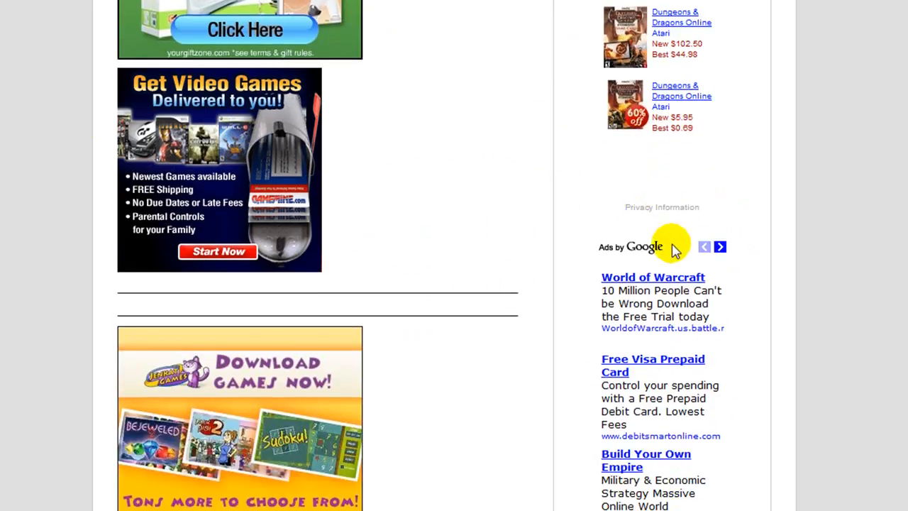
scroll(667, 227, "down", 2)
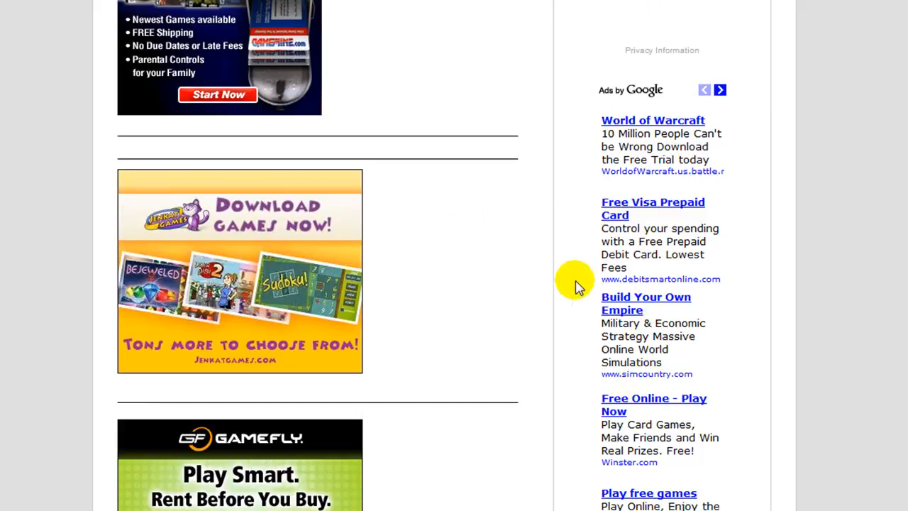
scroll(558, 276, "down", 6)
scroll(558, 275, "down", 1)
scroll(553, 274, "up", 3)
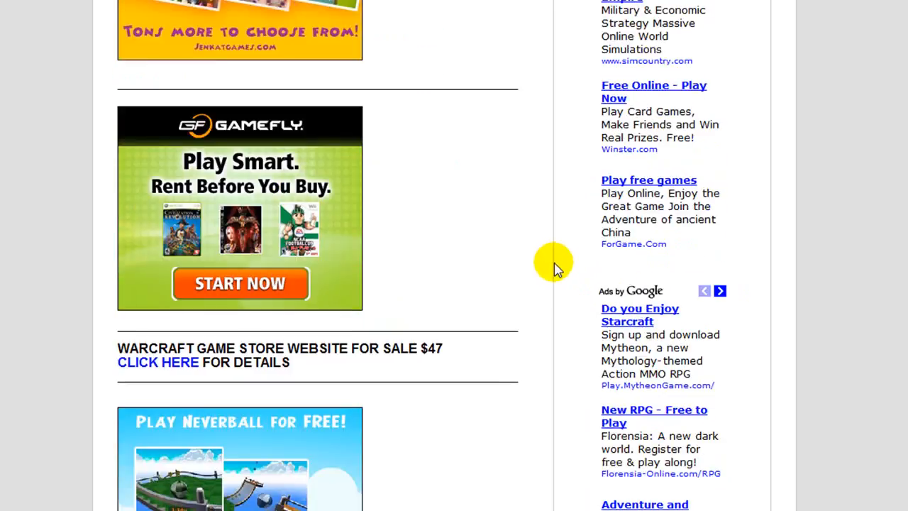
scroll(555, 266, "up", 15)
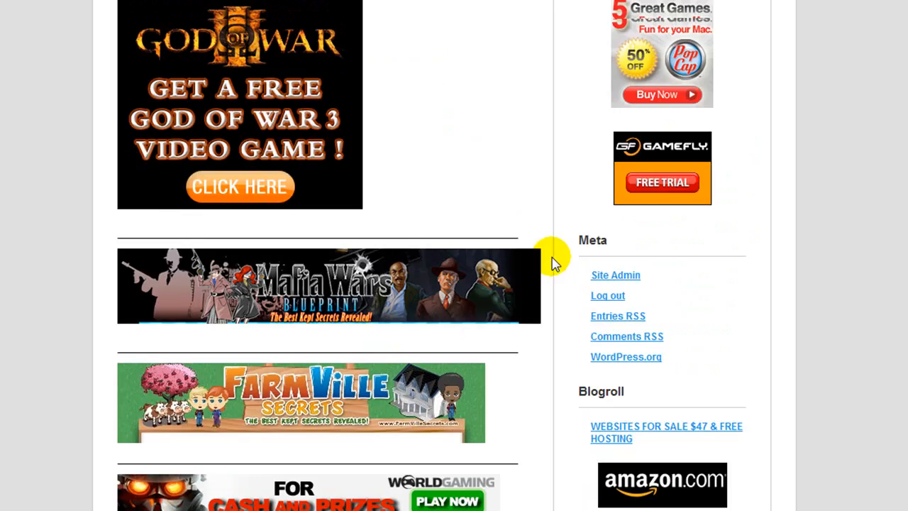
scroll(554, 263, "up", 3)
left_click(198, 145)
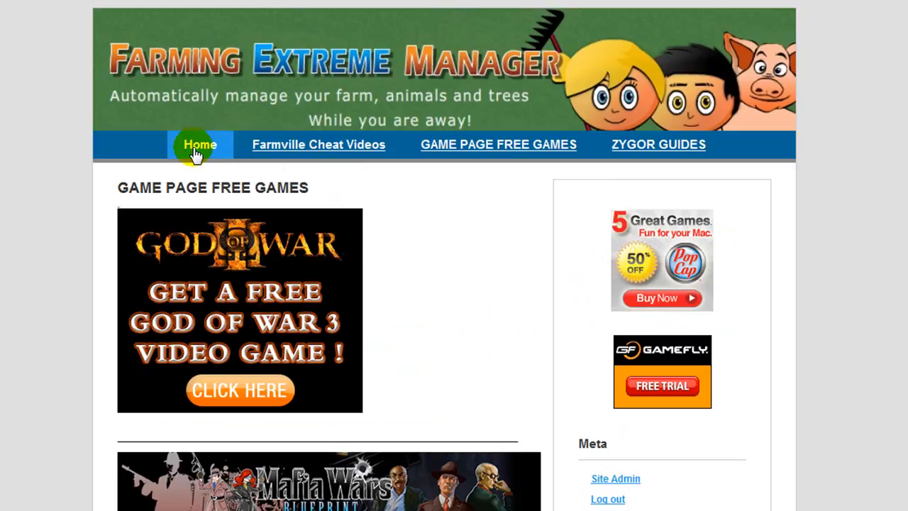
key("alt+c")
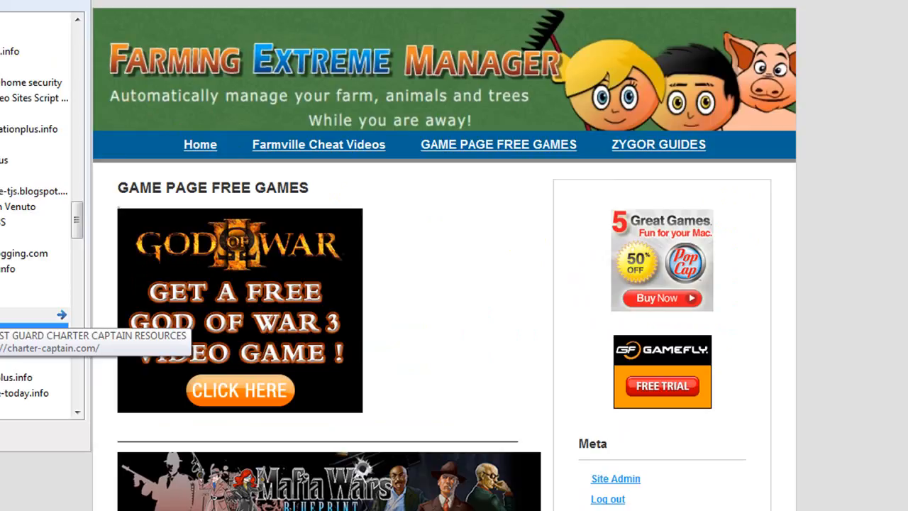
Open the WordPress Tutorial Step-by-Step site from the favourites list
scroll(36, 316, "down", 3)
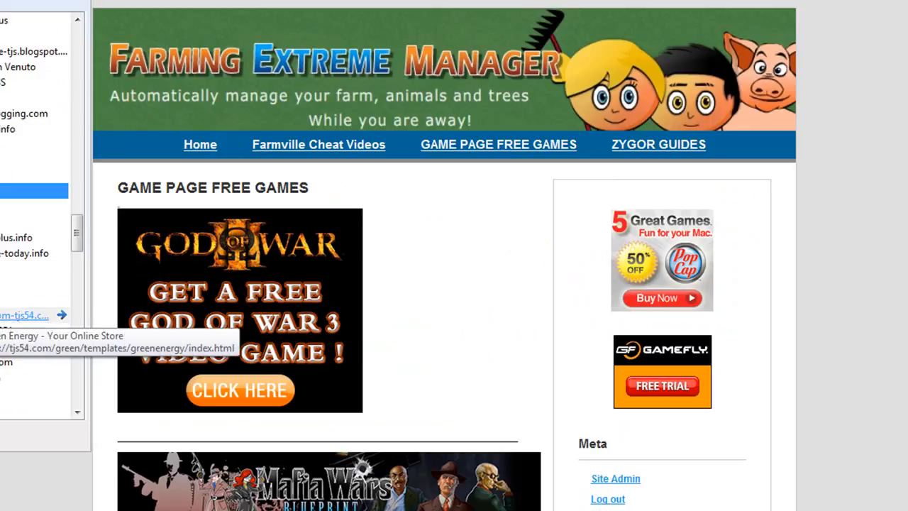
scroll(36, 315, "down", 4)
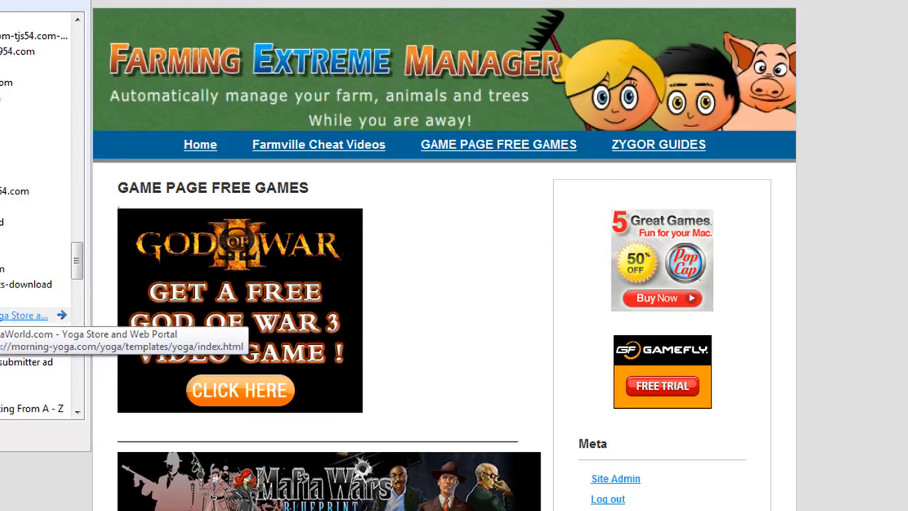
scroll(36, 315, "down", 4)
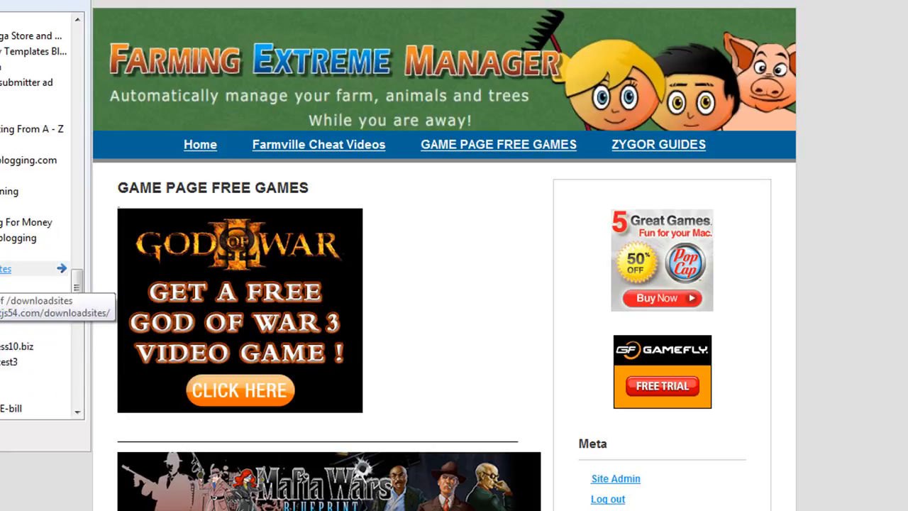
left_click(18, 238)
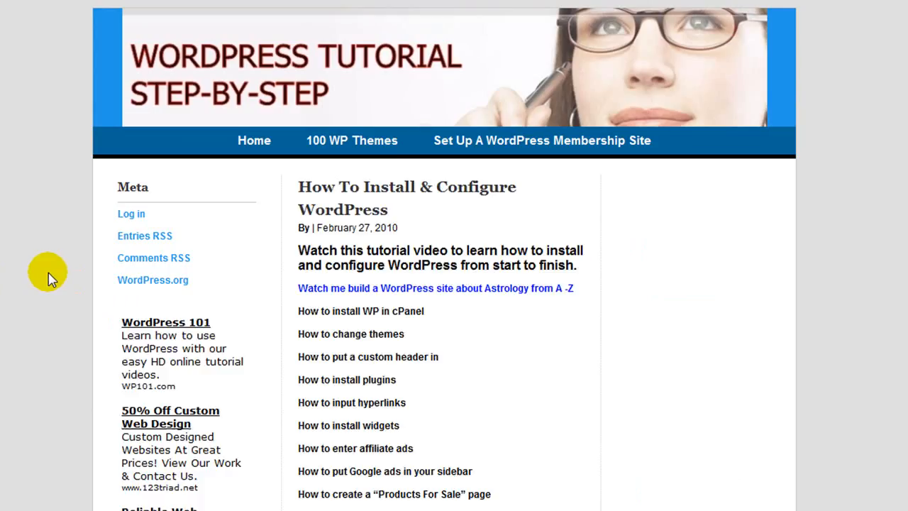
scroll(491, 364, "down", 2)
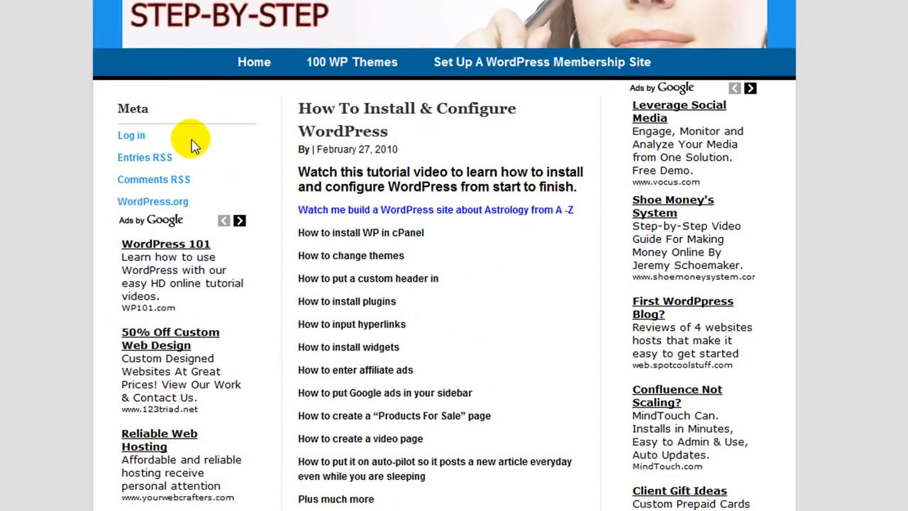
scroll(247, 196, "up", 2)
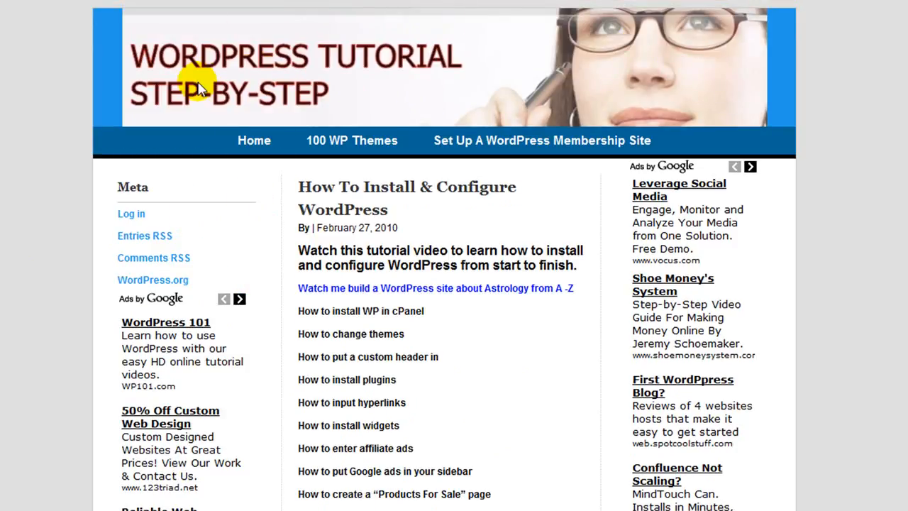
Look over the Set Up A WordPress Membership Site page
left_click(520, 144)
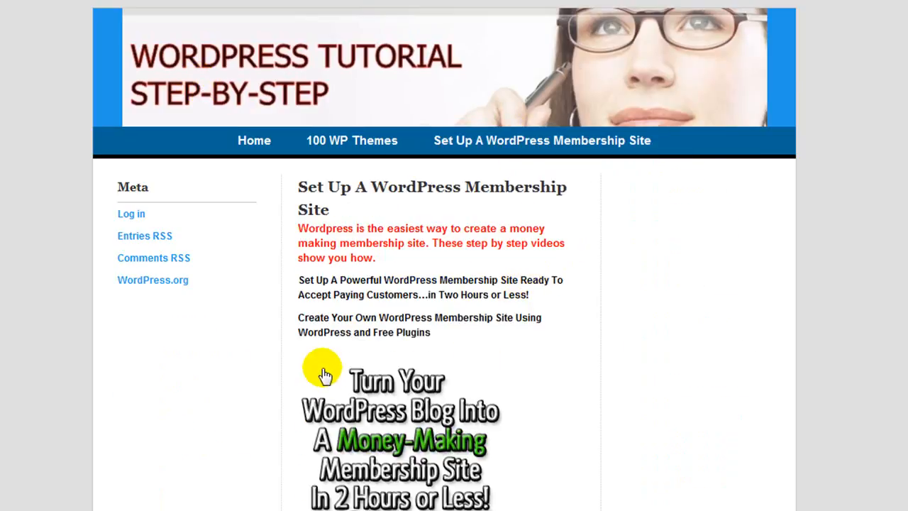
scroll(323, 372, "down", 2)
scroll(476, 408, "up", 2)
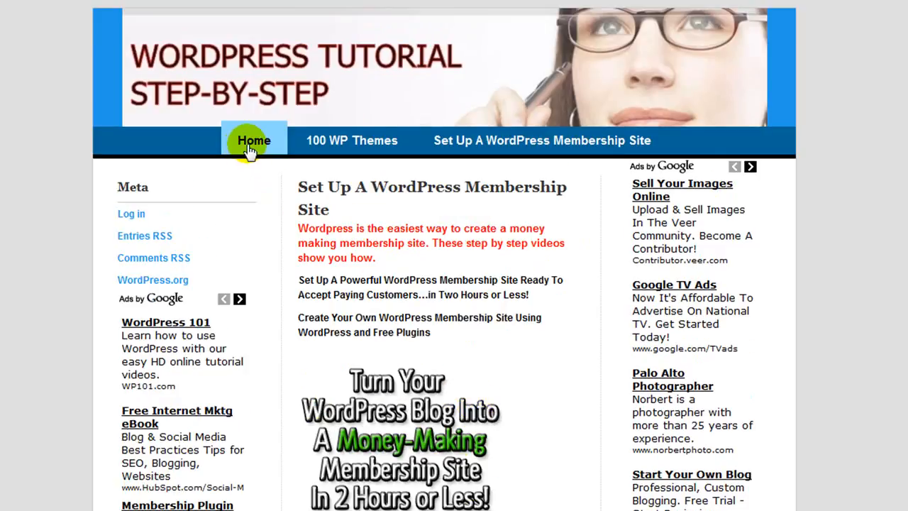
Switch to the 100 WP Themes page and skim it
left_click(343, 140)
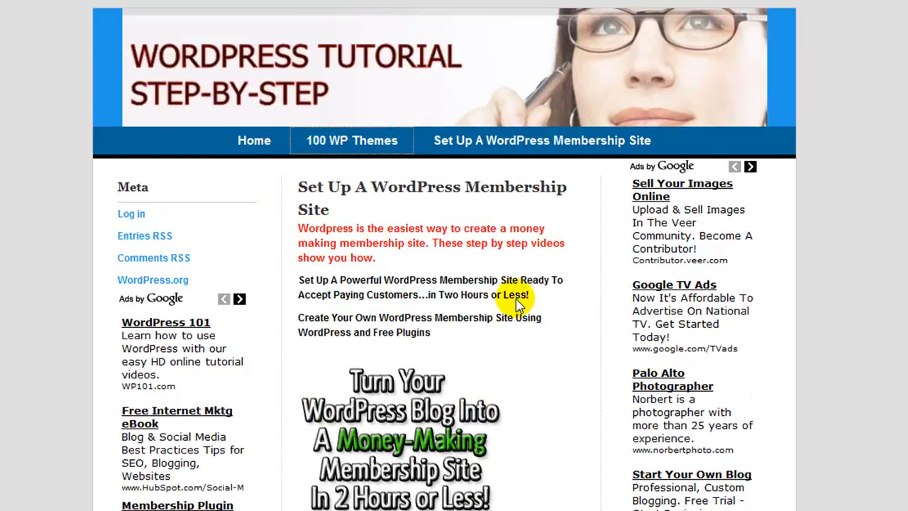
scroll(477, 302, "down", 4)
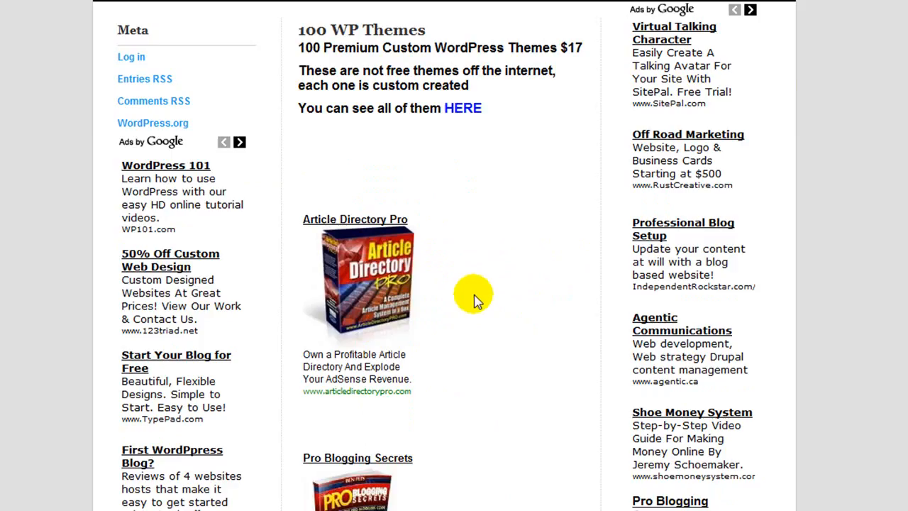
scroll(476, 298, "up", 2)
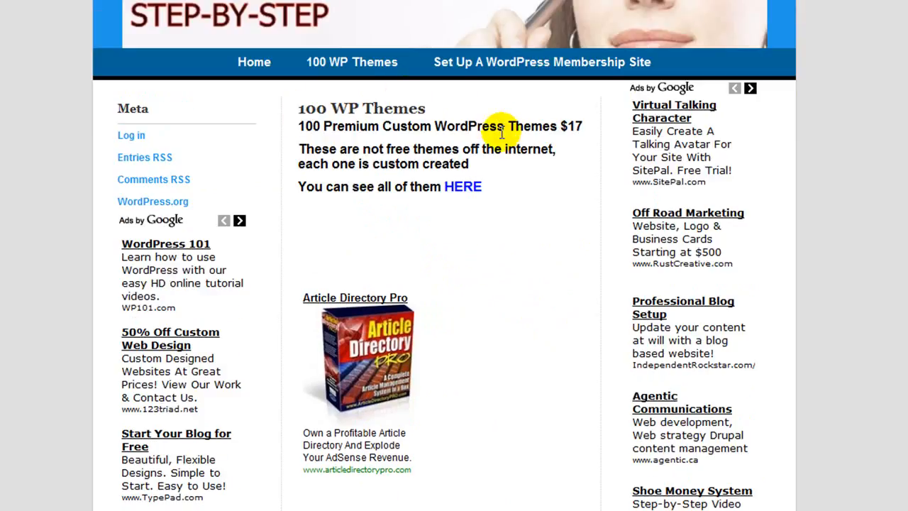
left_click(462, 188)
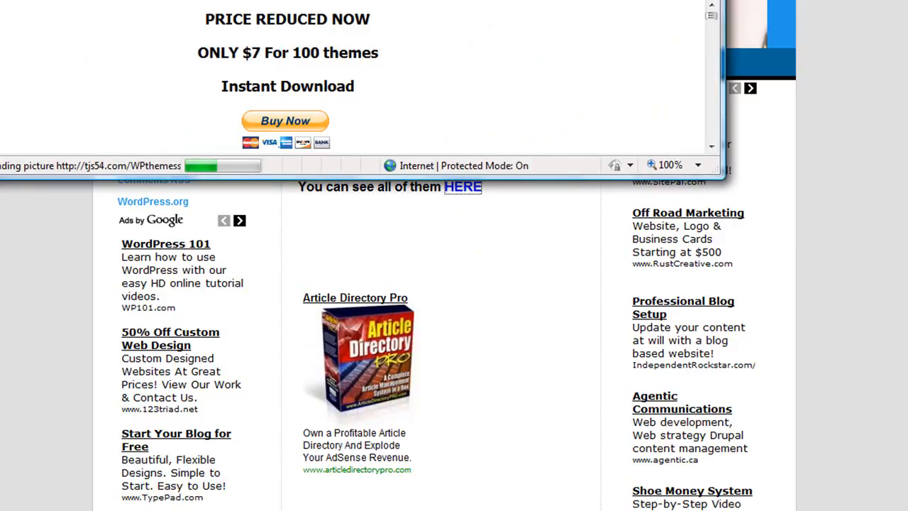
left_click_drag(128, 0, 268, 1)
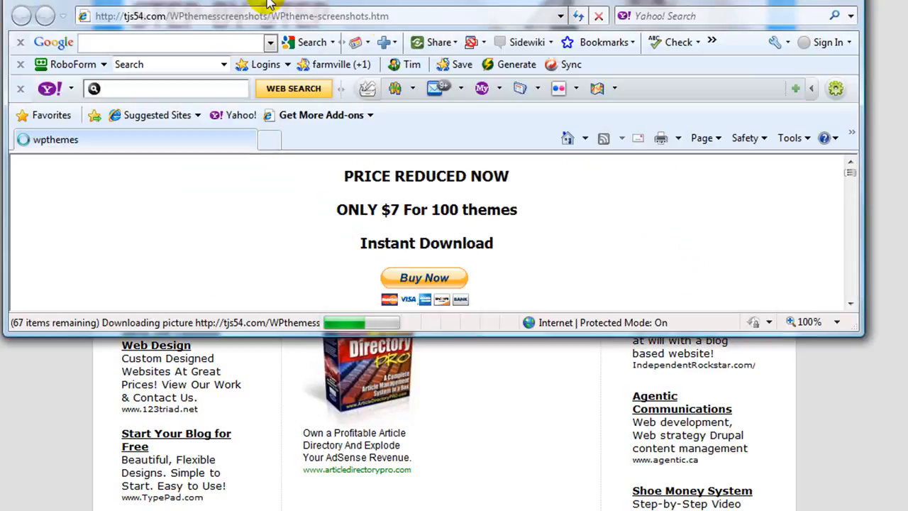
left_click(813, 0)
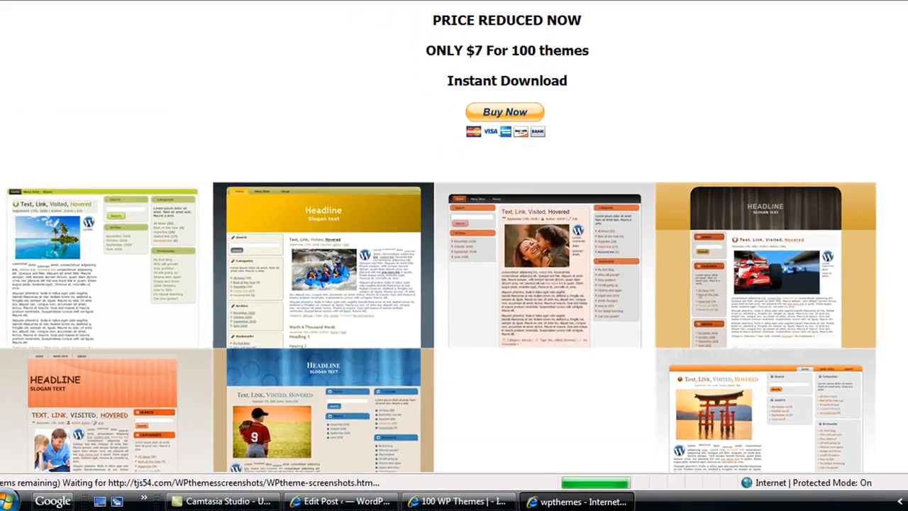
scroll(455, 284, "down", 2)
scroll(454, 284, "down", 4)
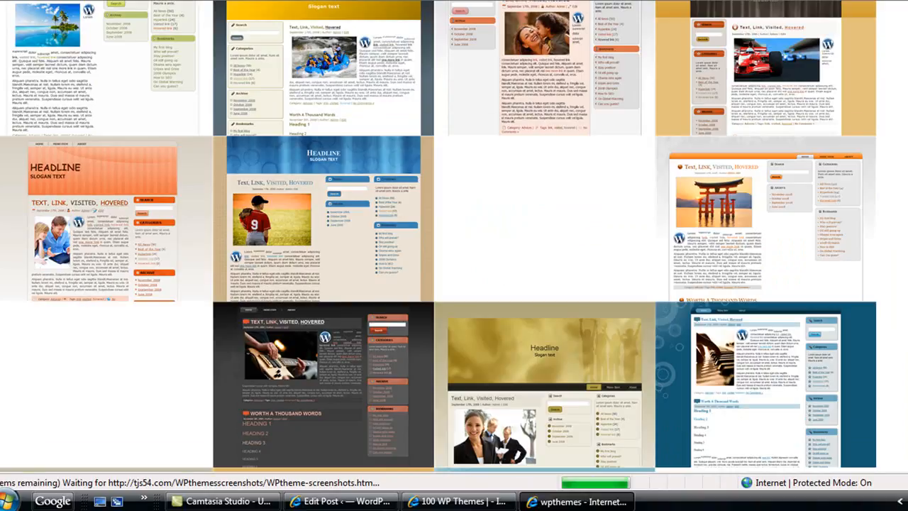
scroll(454, 284, "down", 6)
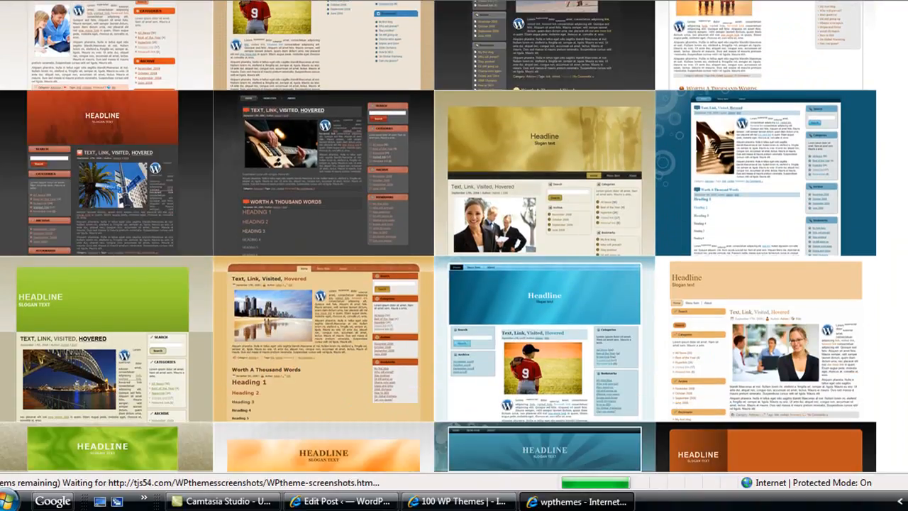
scroll(454, 284, "down", 6)
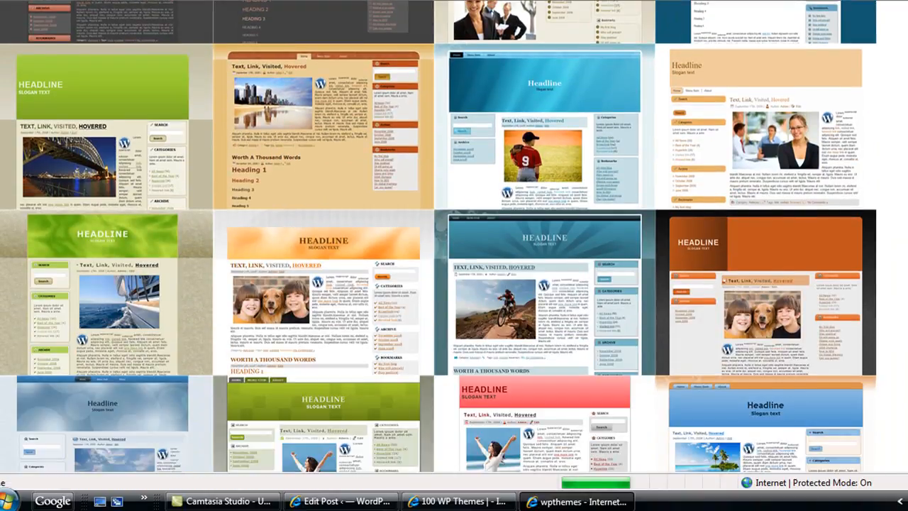
scroll(454, 284, "down", 4)
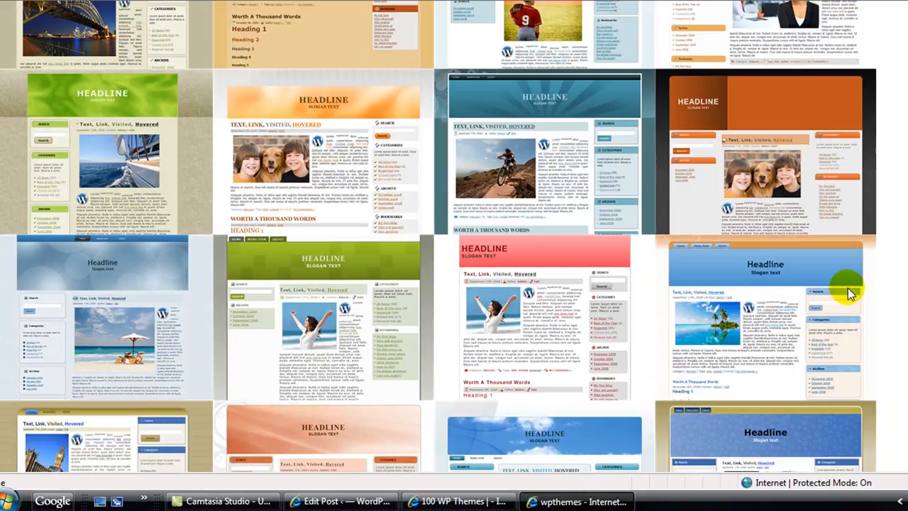
scroll(898, 301, "down", 2)
scroll(898, 300, "down", 6)
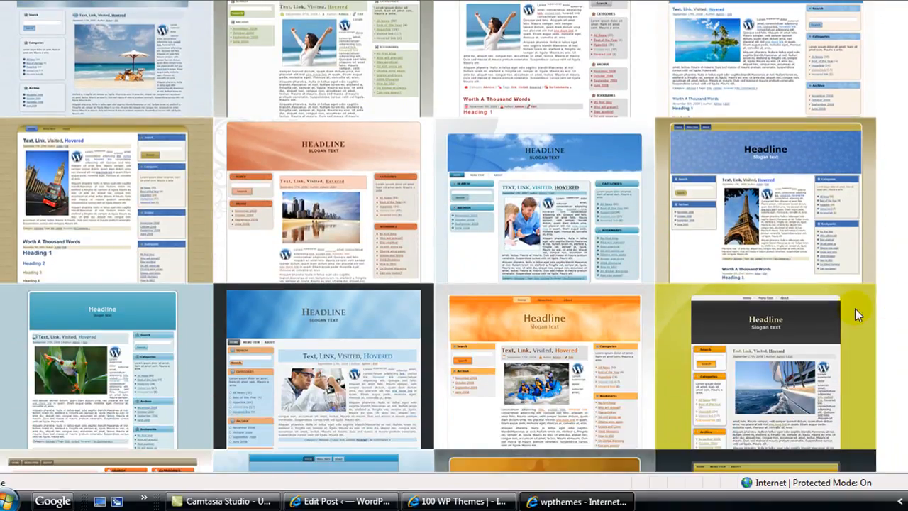
scroll(857, 310, "down", 2)
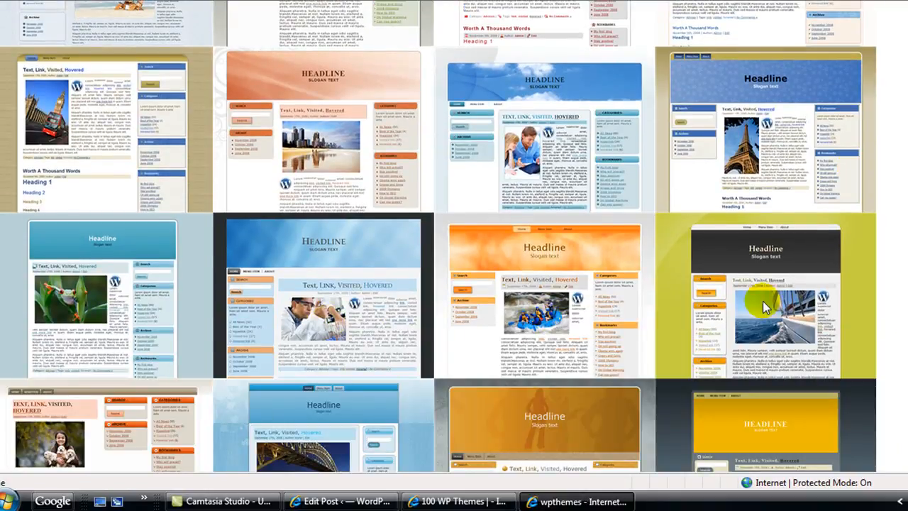
scroll(777, 304, "down", 3)
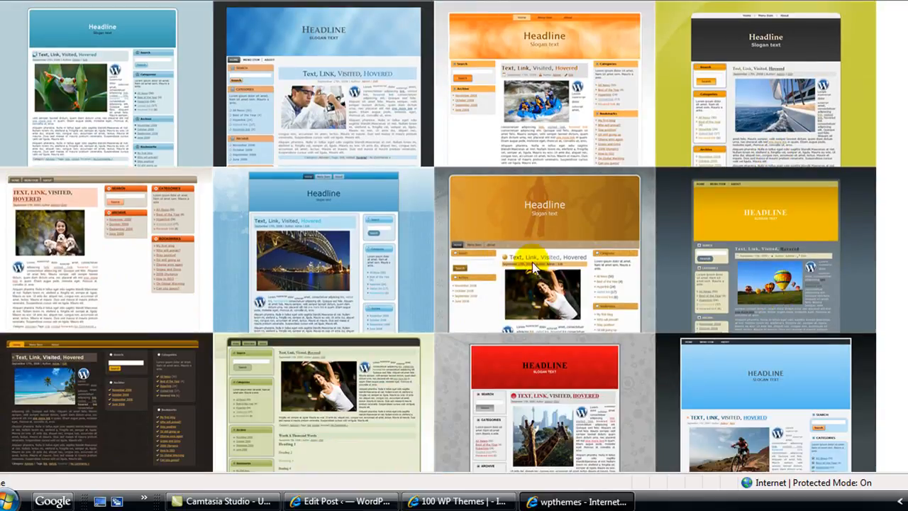
scroll(524, 297, "down", 1)
scroll(521, 289, "down", 1)
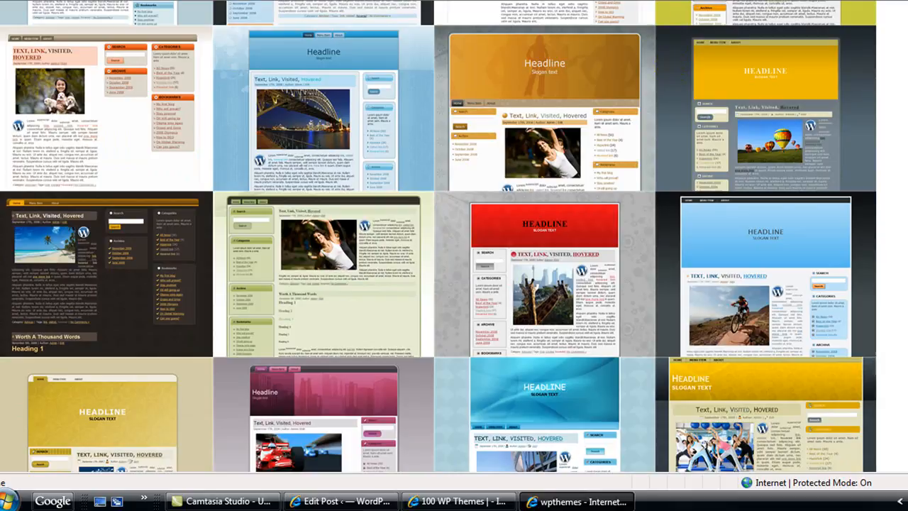
key("alt+F4")
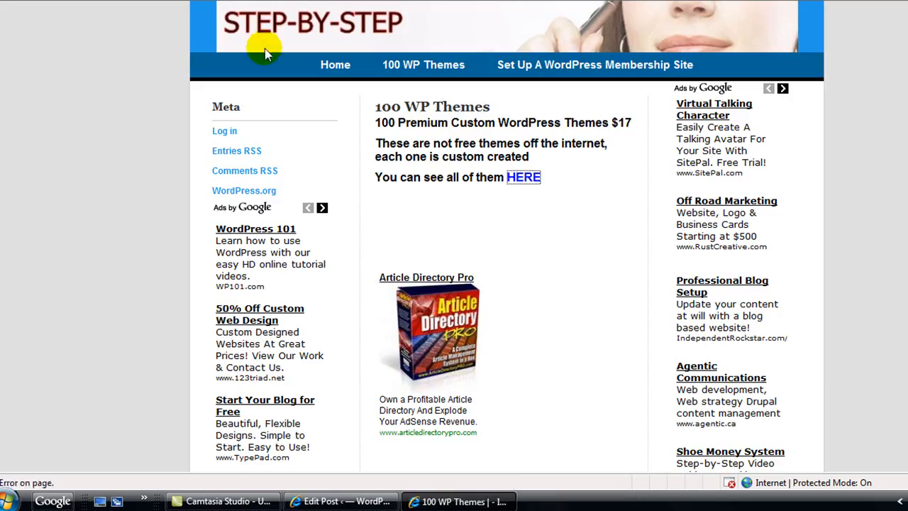
Go back to the tutorial home page and scroll its How To Install & Configure WordPress post
left_click(335, 65)
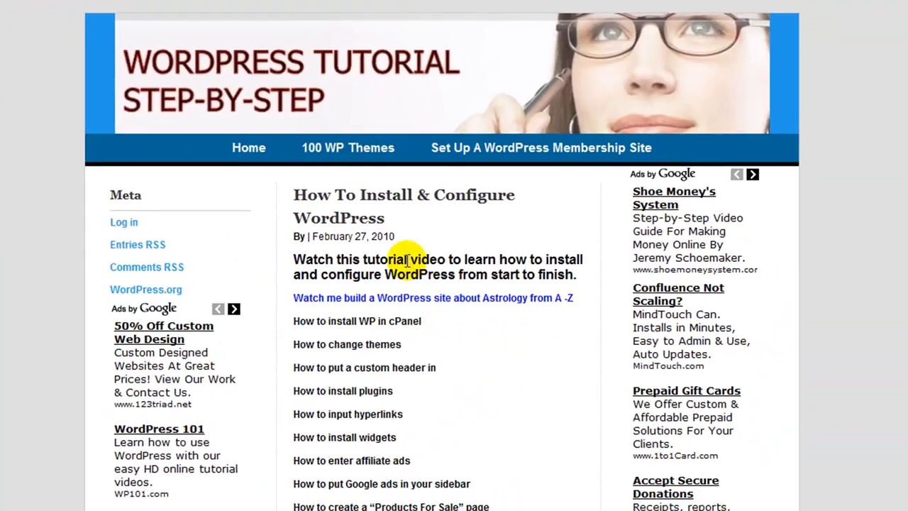
scroll(503, 261, "down", 3)
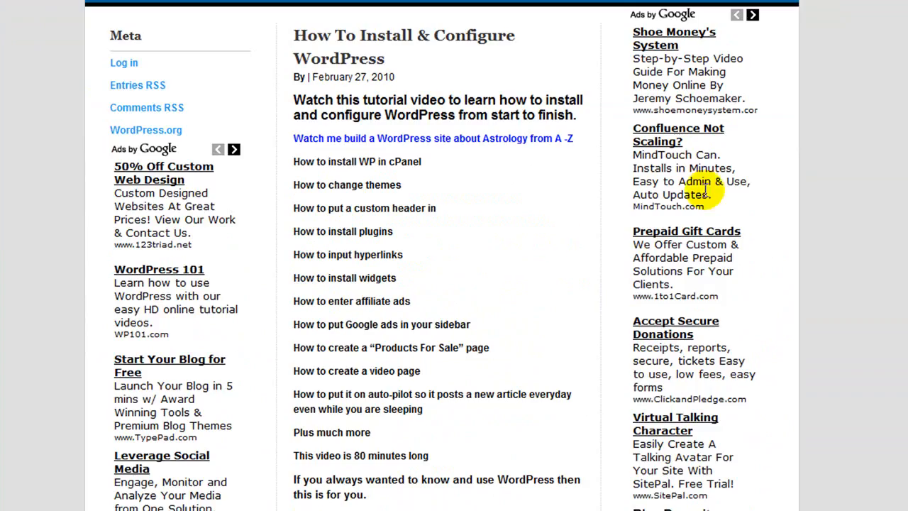
scroll(166, 394, "down", 3)
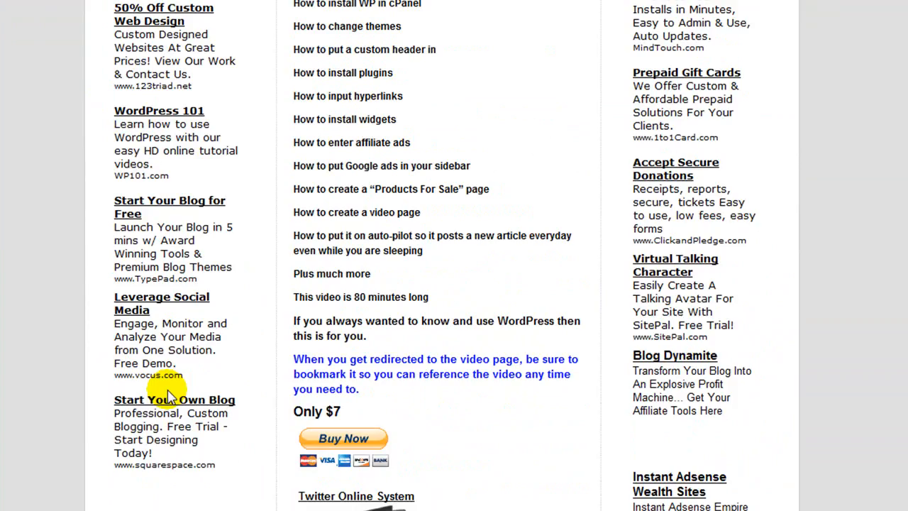
scroll(168, 398, "up", 6)
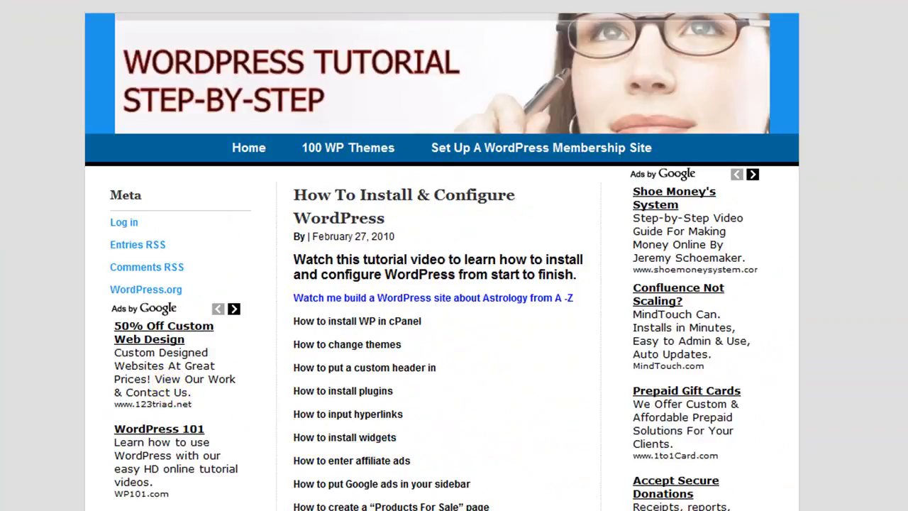
key("F4")
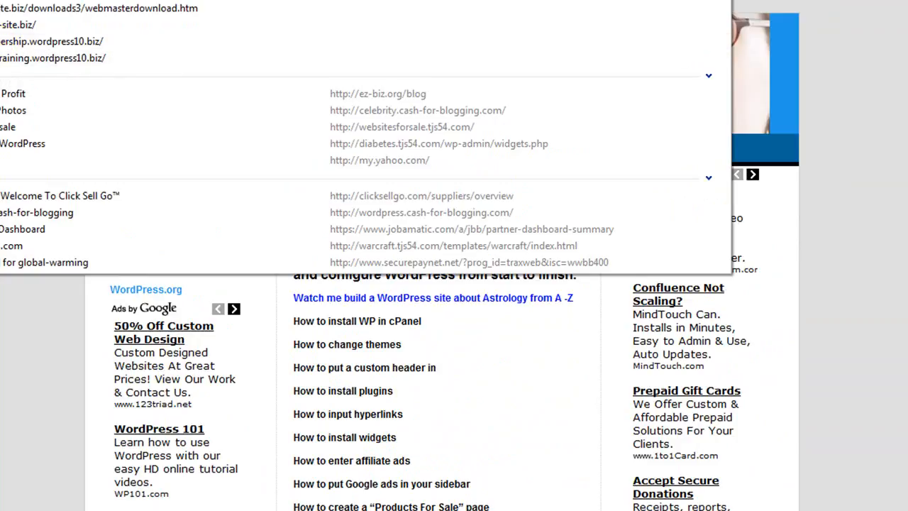
Show the Favorites Center with Alt+C and scroll up through the saved sites
key("alt+c")
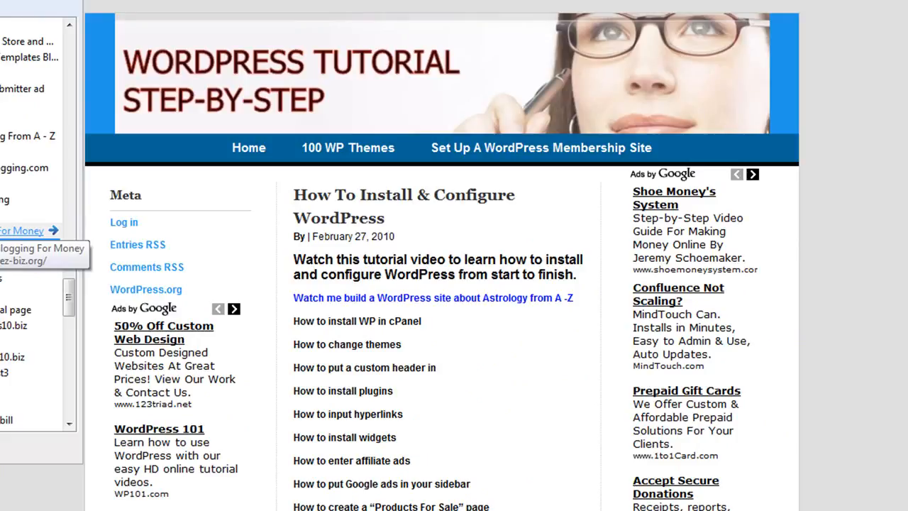
scroll(28, 231, "up", 2)
scroll(29, 241, "up", 2)
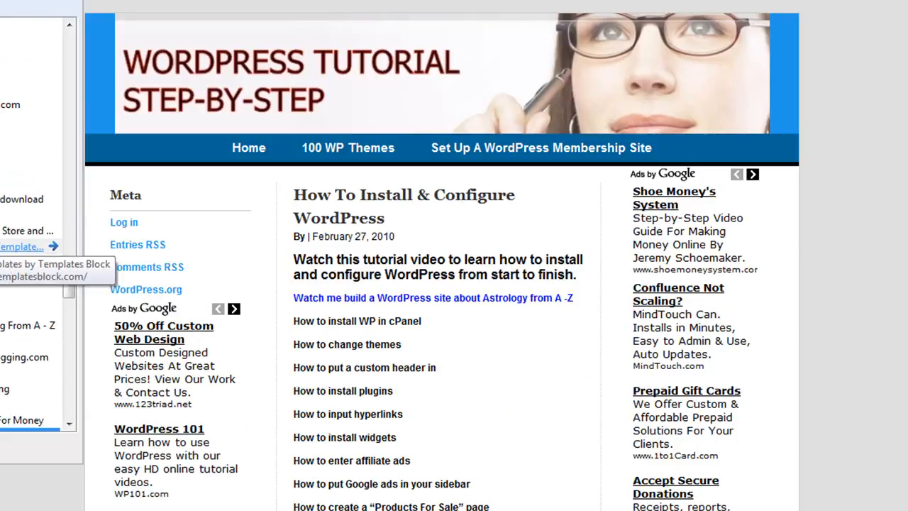
scroll(28, 246, "up", 4)
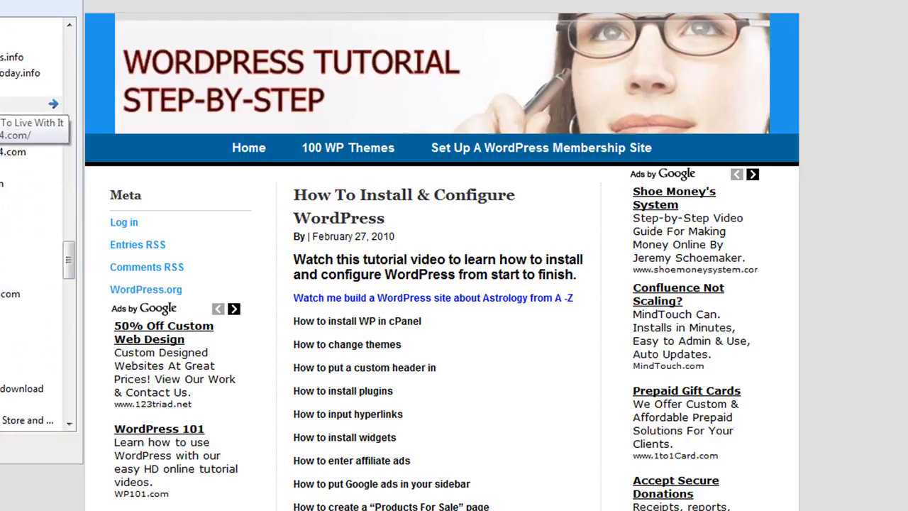
Open the saved Living With Diabetes site from favourites and skim its home page
left_click(5, 104)
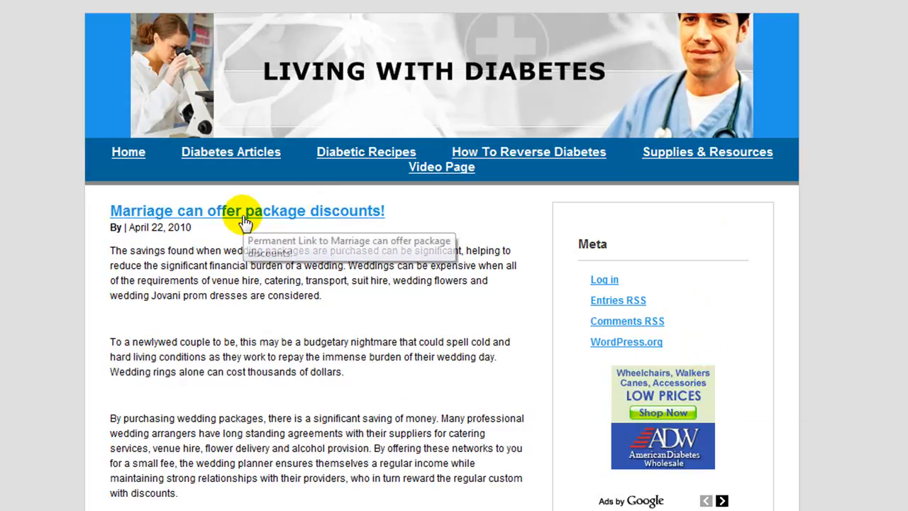
scroll(241, 224, "down", 10)
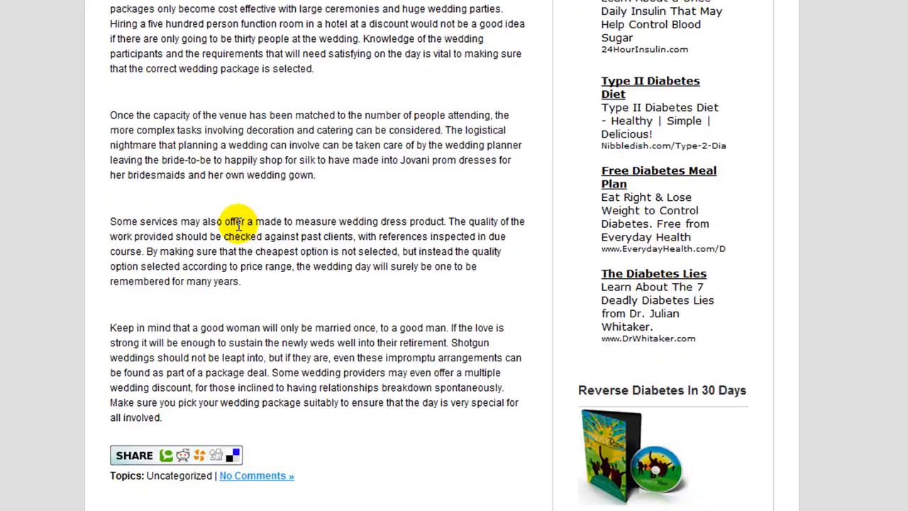
scroll(240, 229, "down", 15)
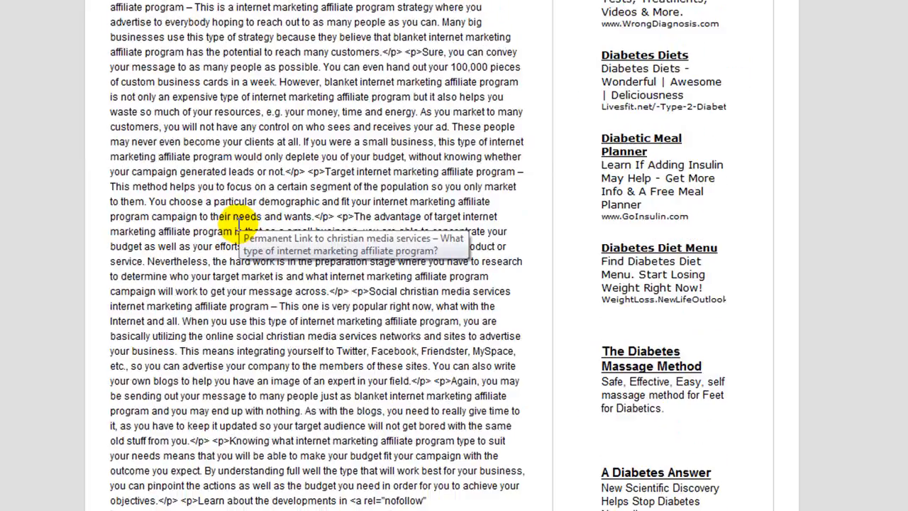
scroll(238, 221, "down", 5)
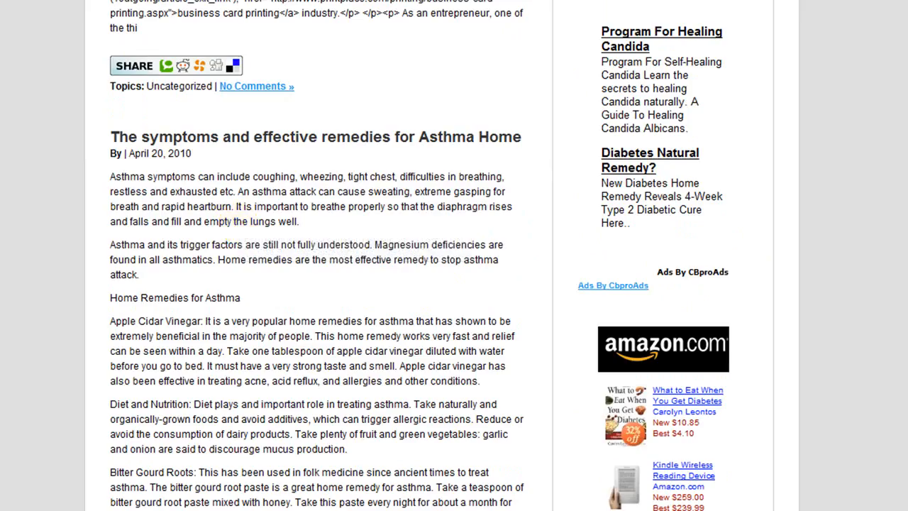
scroll(441, 256, "up", 20)
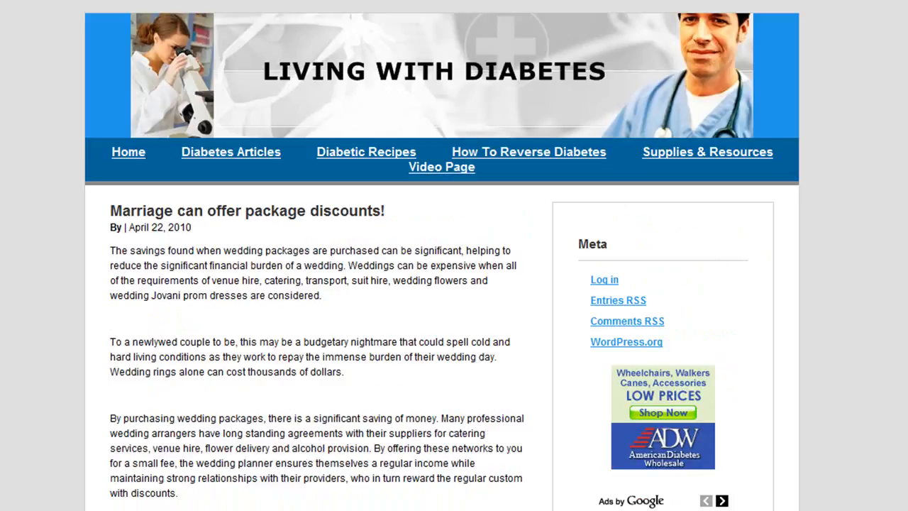
Browse the Supplies & Resources page of ads and videos
left_click(692, 155)
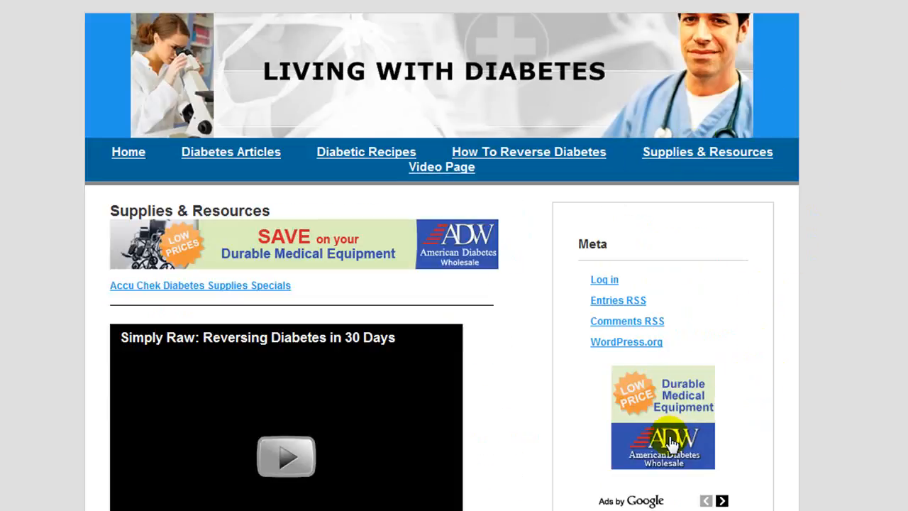
scroll(671, 397, "down", 2)
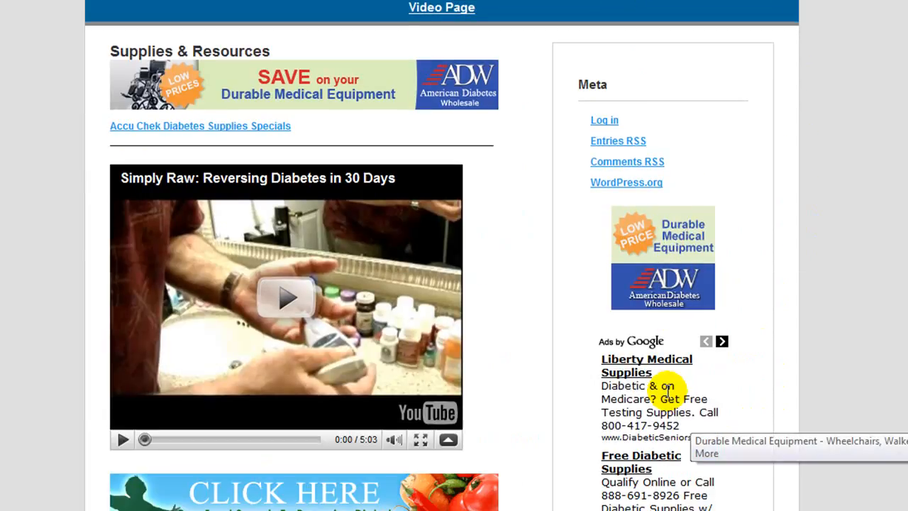
scroll(669, 391, "down", 5)
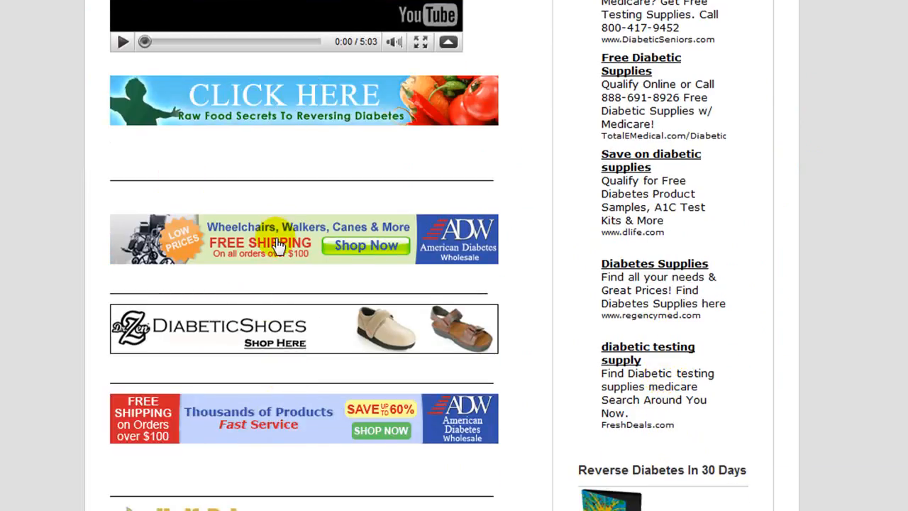
scroll(339, 424, "down", 2)
scroll(288, 383, "down", 3)
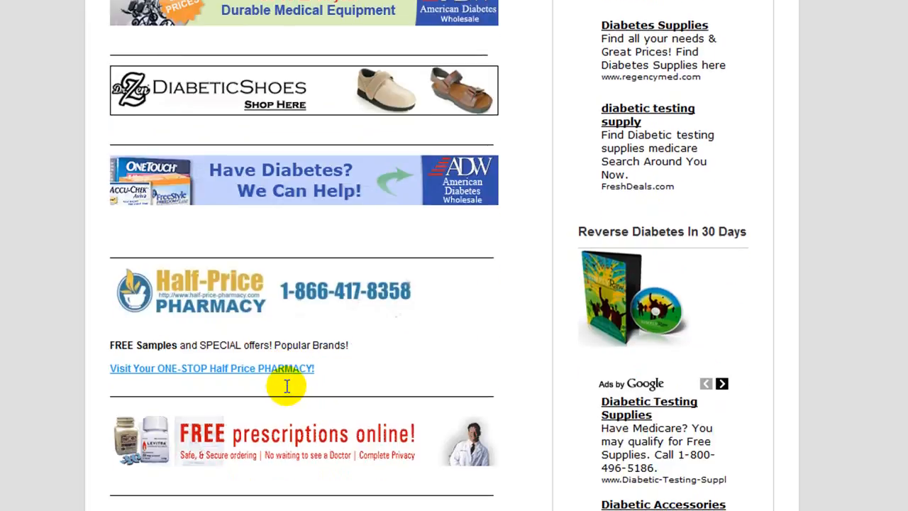
scroll(291, 391, "up", 5)
scroll(293, 383, "up", 3)
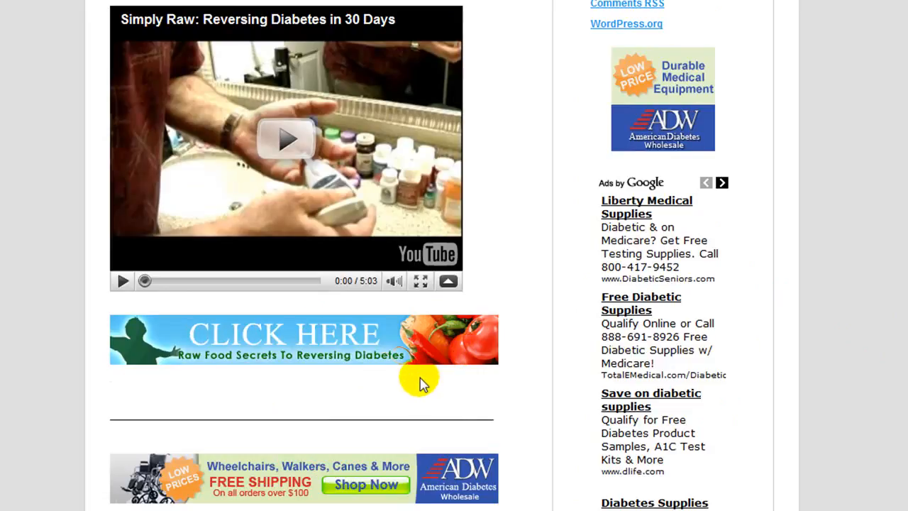
scroll(422, 379, "down", 3)
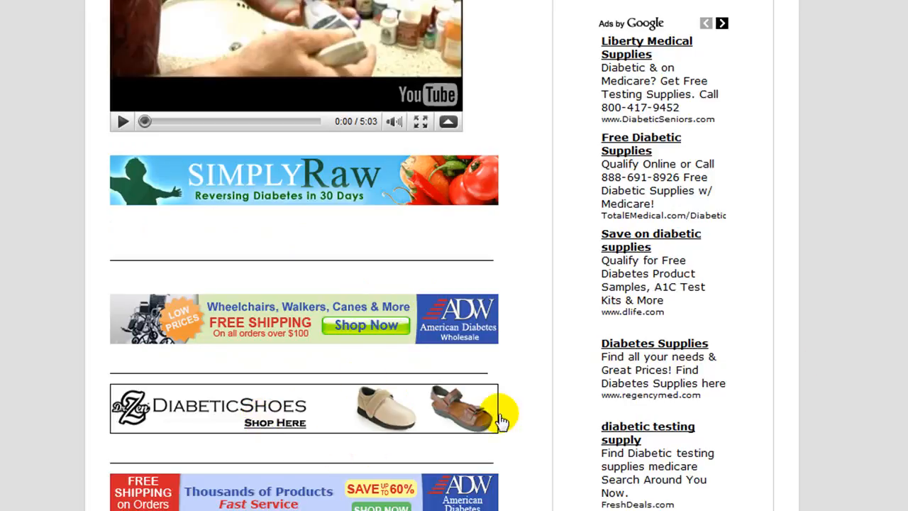
scroll(901, 357, "up", 3)
scroll(901, 357, "up", 4)
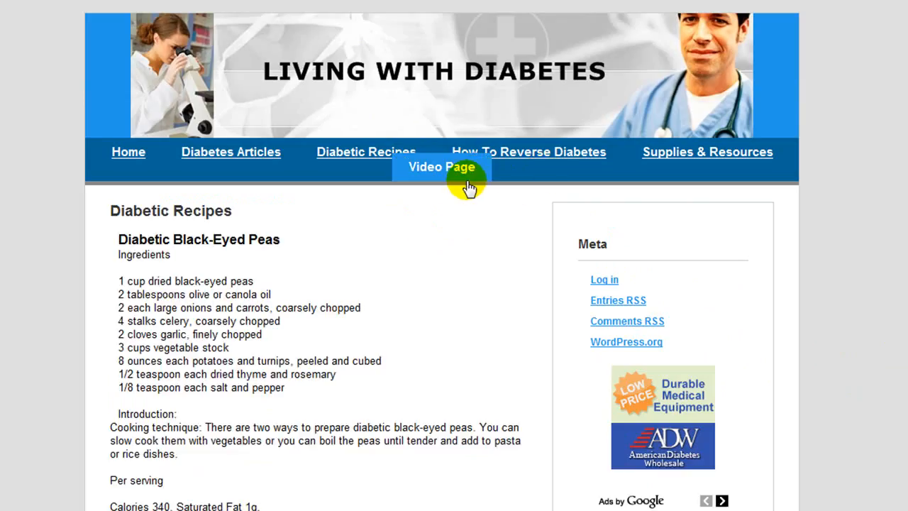
Scroll through the Video Page's YouTube thumbnails, then return to the Living With Diabetes home page
left_click(441, 170)
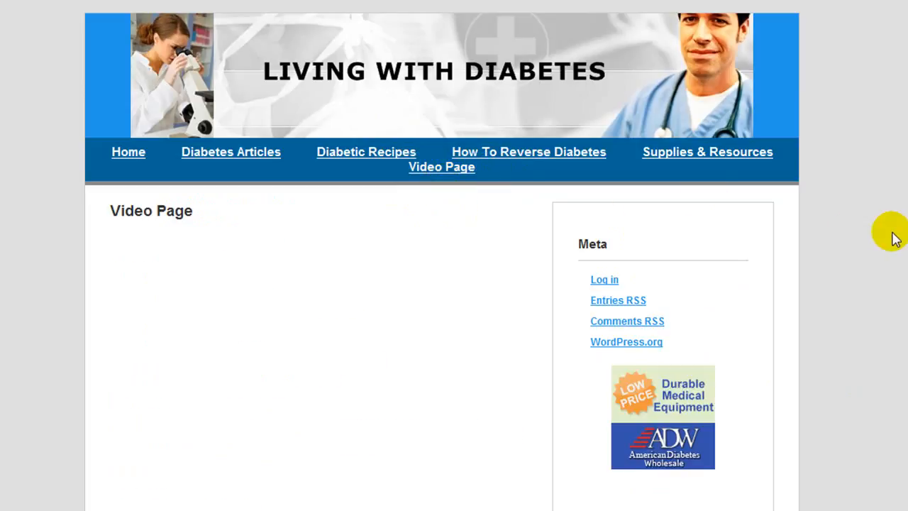
scroll(898, 249, "down", 6)
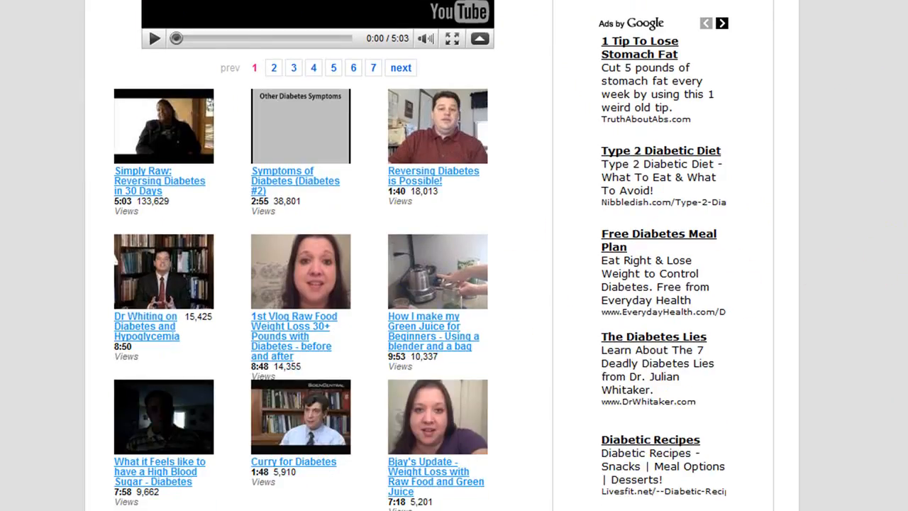
scroll(454, 255, "down", 2)
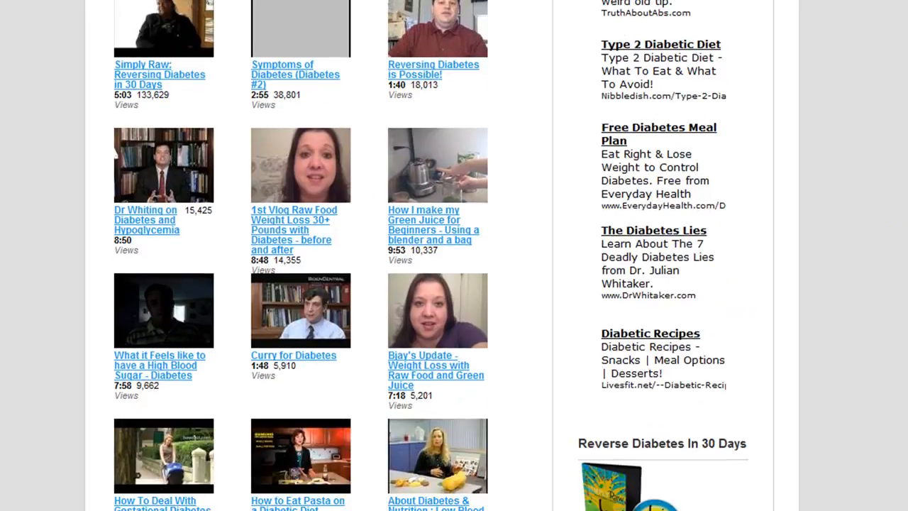
scroll(454, 255, "down", 5)
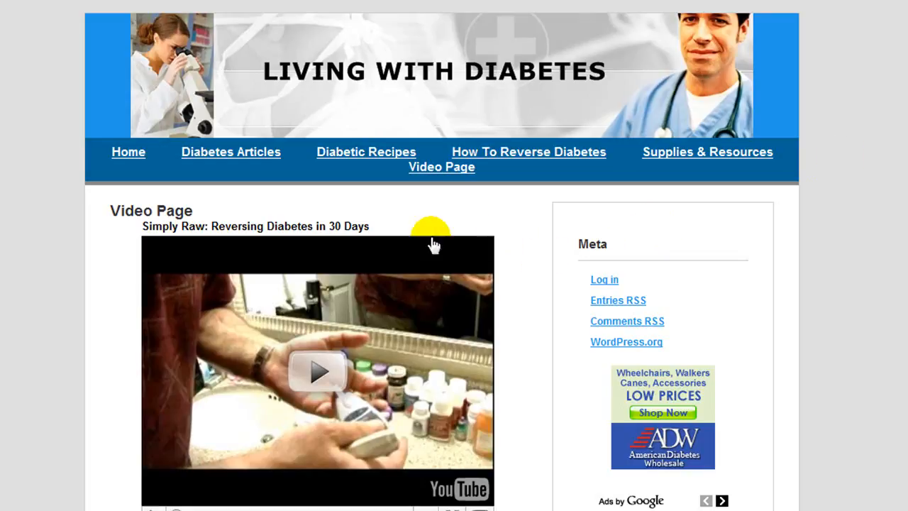
left_click(129, 155)
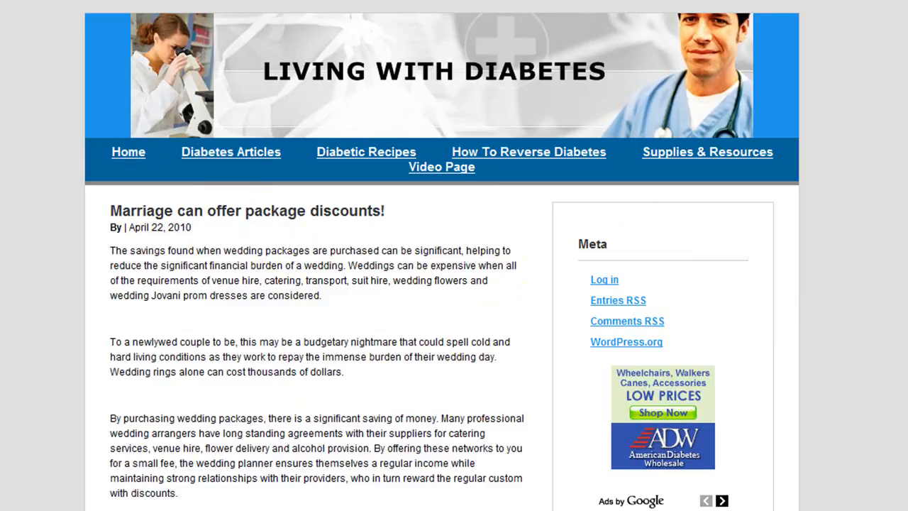
Revisit Farming Extreme Manager, then the $7 Live eBay Training Videos page, from recent pages
left_click(1, 1)
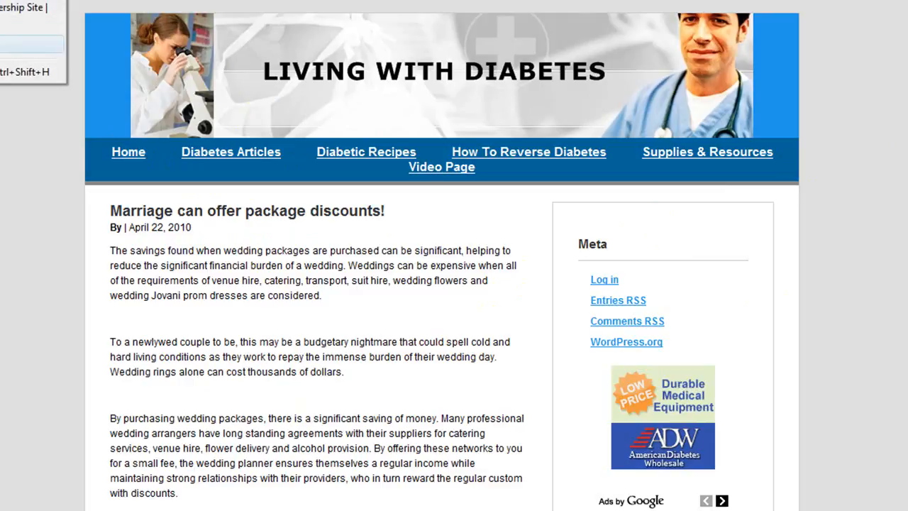
left_click(14, 44)
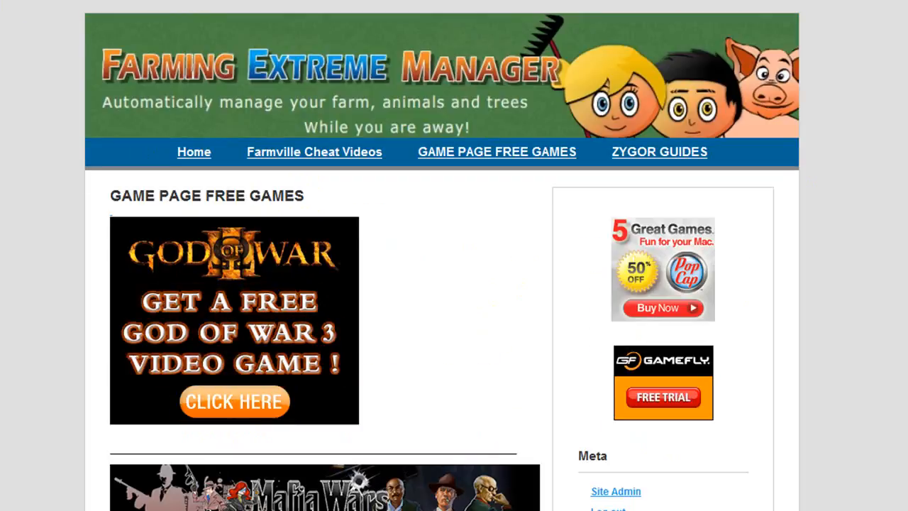
left_click(1, 1)
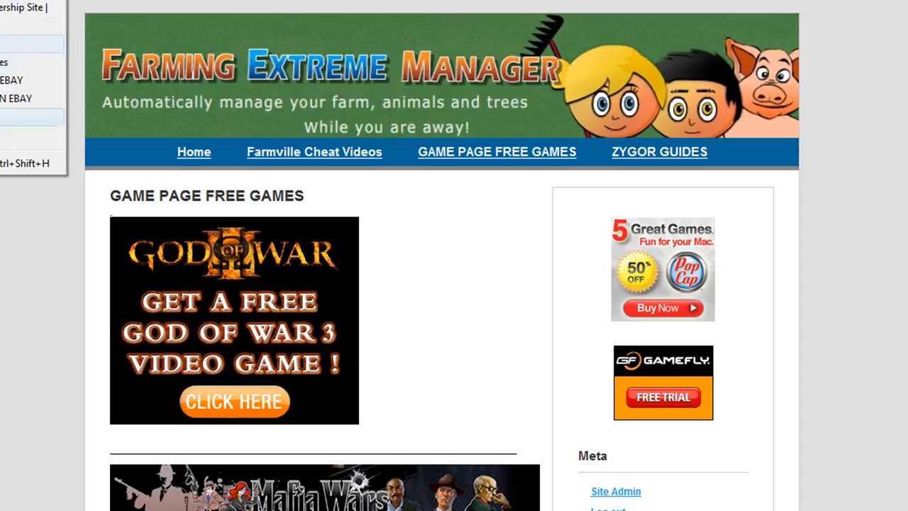
left_click(21, 117)
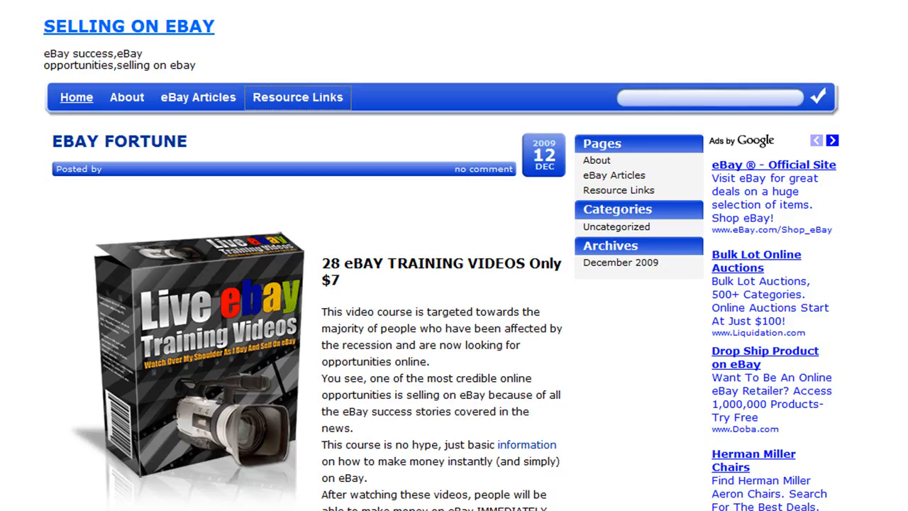
left_click(723, 0)
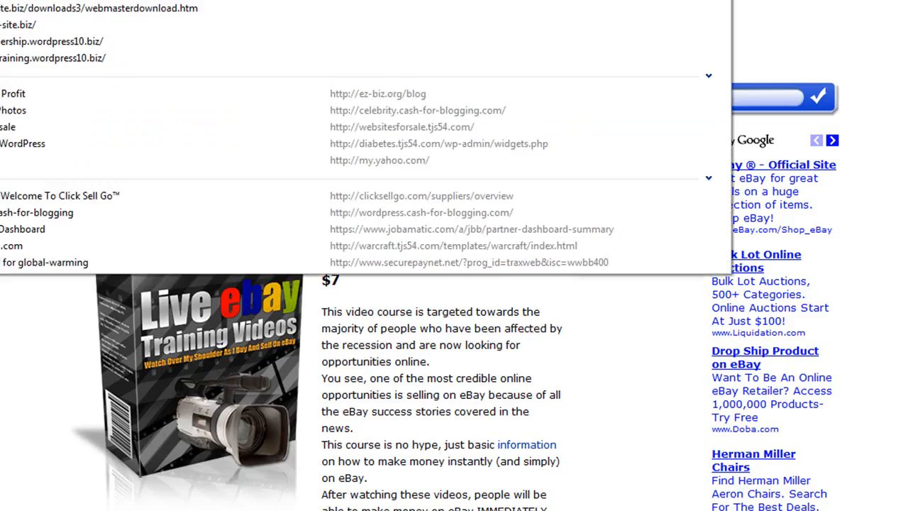
Load the new astrology blog from the address history and edit its Hello world! post
left_click(534, 87)
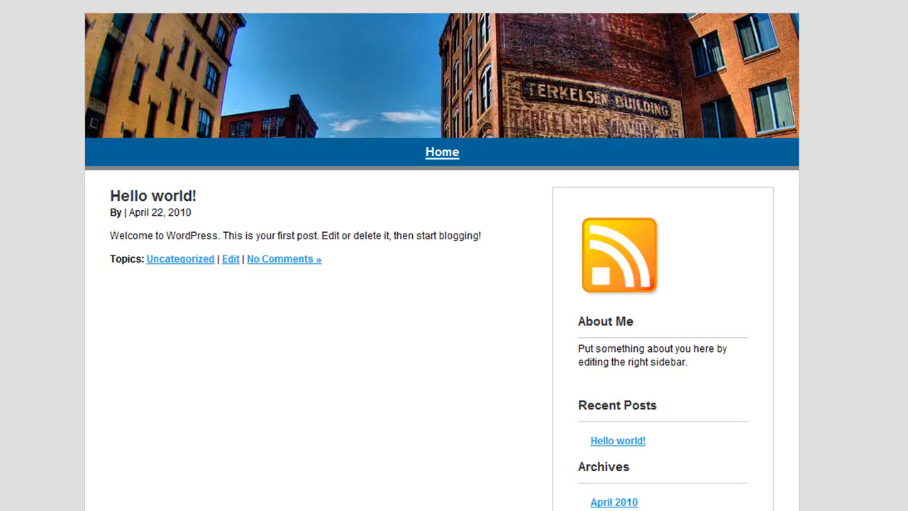
scroll(454, 284, "down", 2)
scroll(454, 284, "up", 2)
scroll(454, 283, "down", 2)
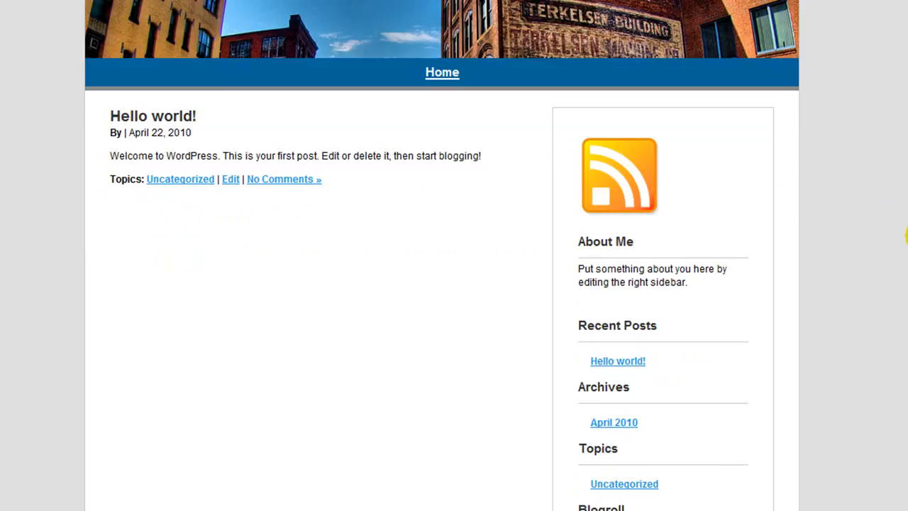
scroll(907, 235, "down", 2)
scroll(906, 234, "up", 2)
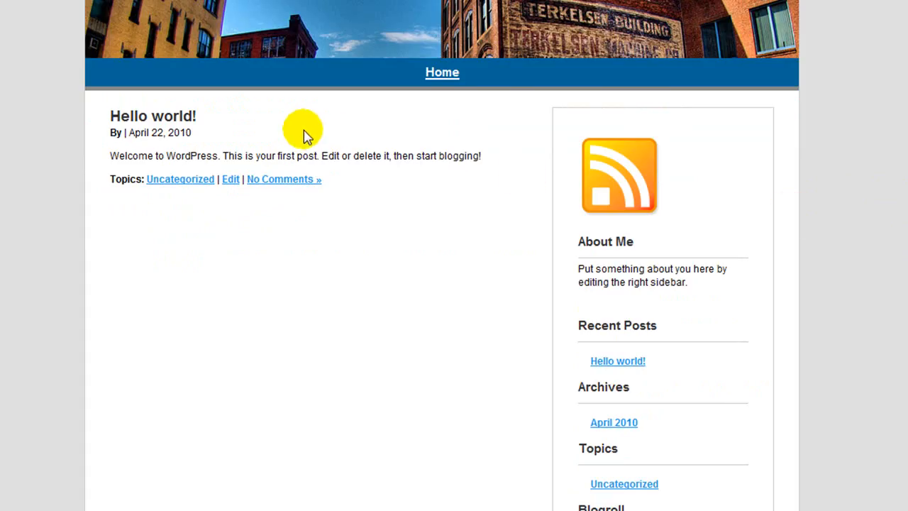
left_click(231, 180)
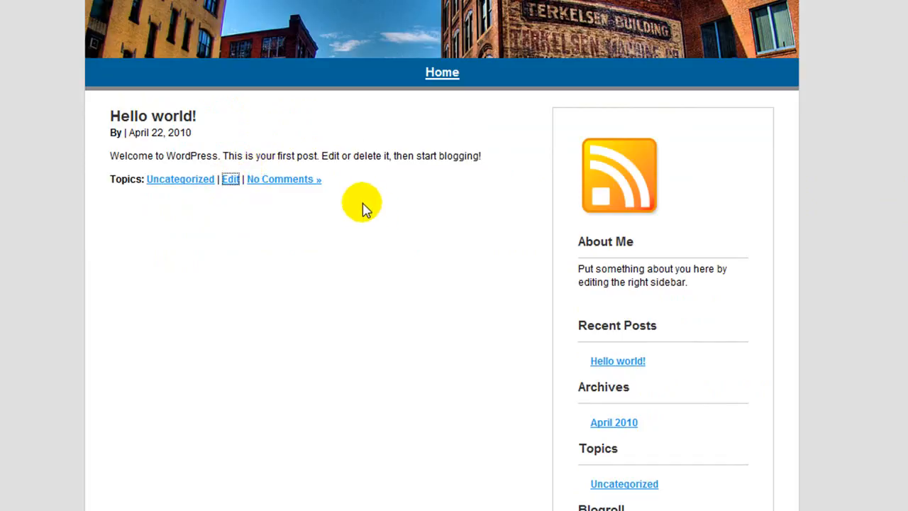